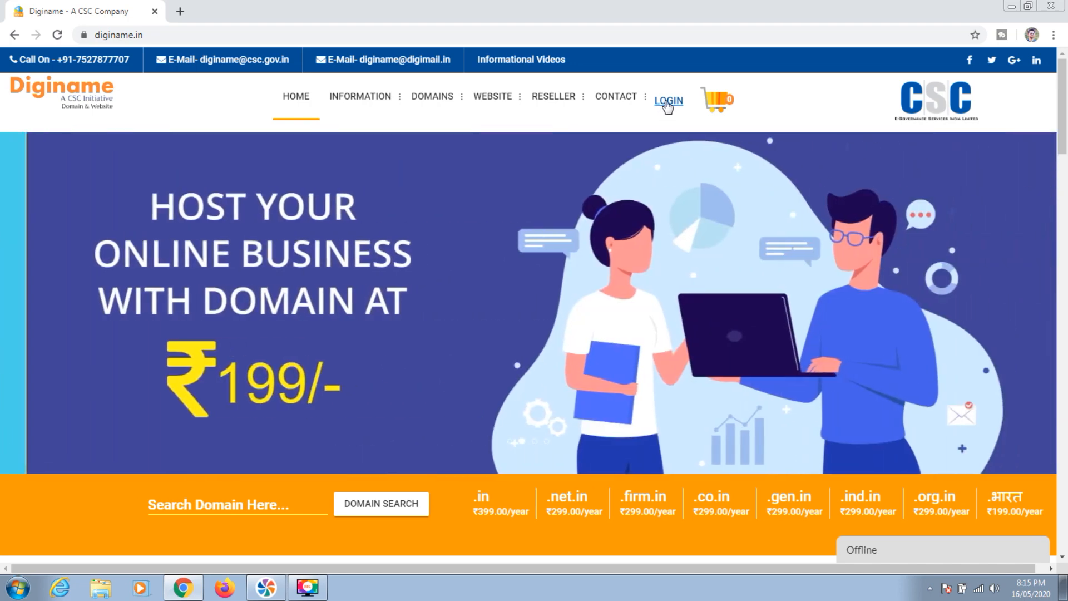
Go to the Registered Users sign-in page from the LOGIN menu
{"action": "left_click", "coordinate": [668, 102]}
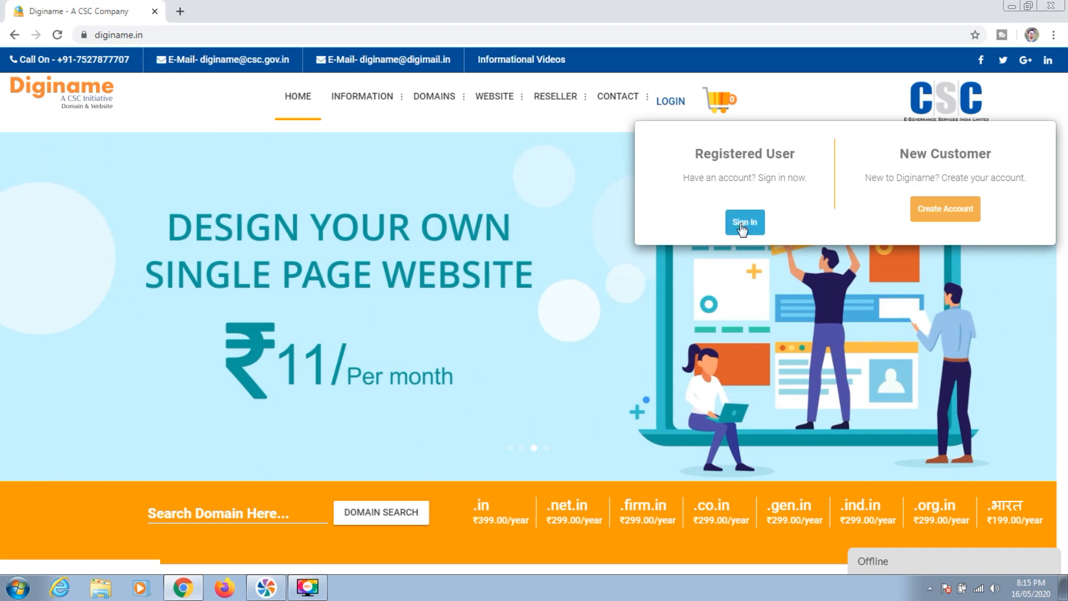
{"action": "left_click", "coordinate": [742, 224]}
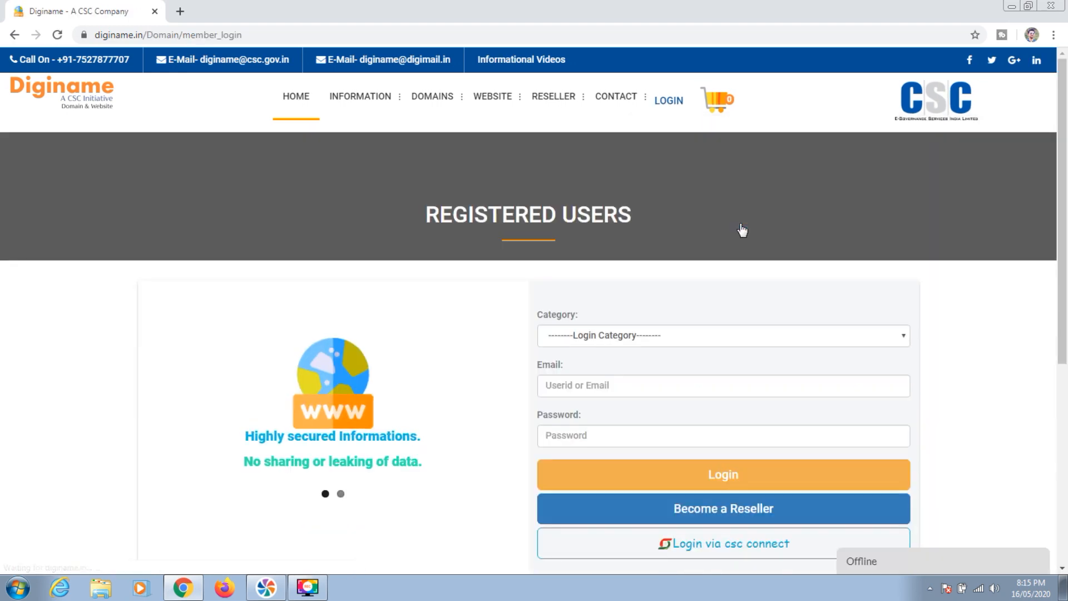
{"action": "left_click_drag", "start_coordinate": [1062, 245], "coordinate": [1051, 302]}
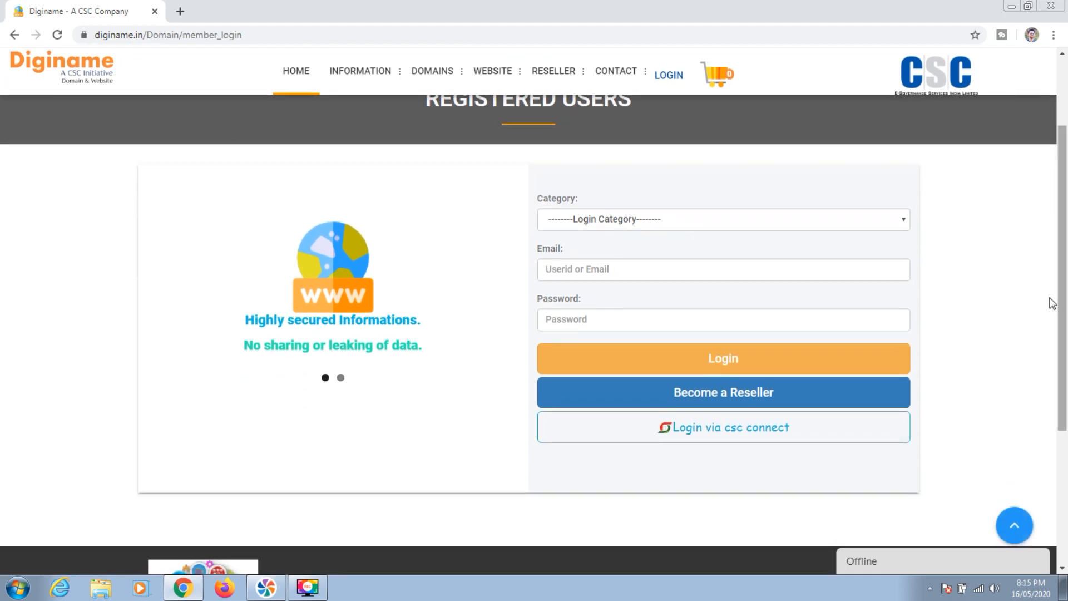
Log in with category User, the saved e-mail address and the account password
{"action": "left_click", "coordinate": [647, 219]}
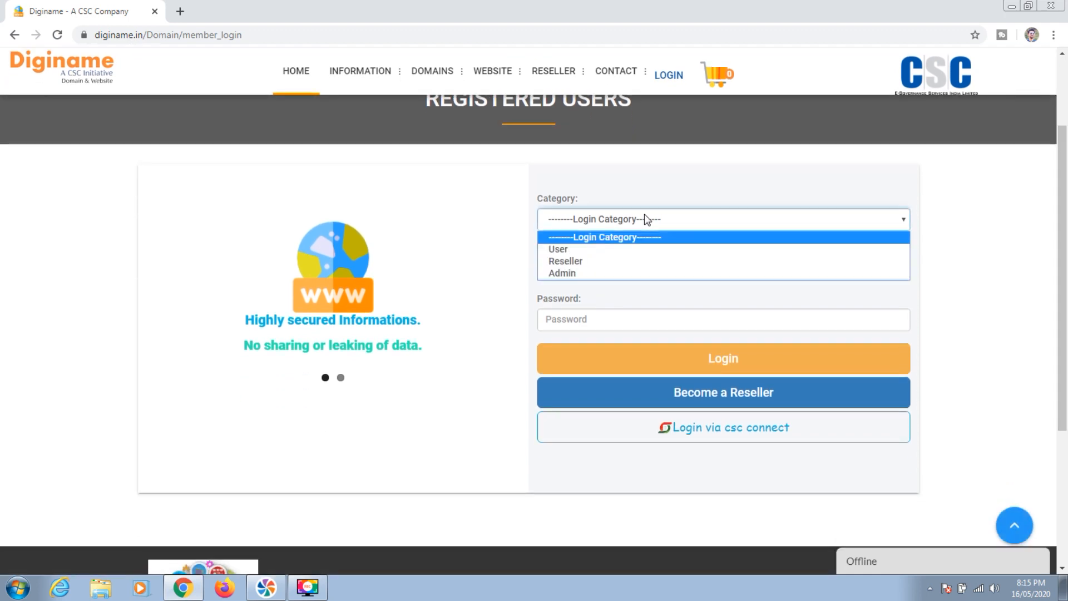
{"action": "left_click", "coordinate": [593, 250]}
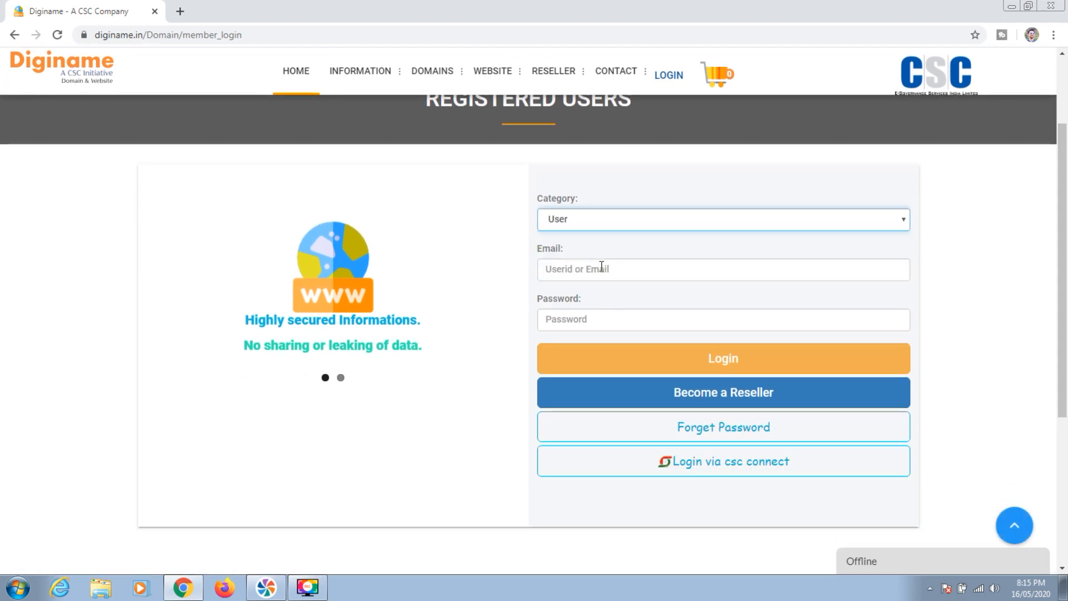
{"action": "left_click", "coordinate": [601, 269]}
{"action": "left_click", "coordinate": [791, 269]}
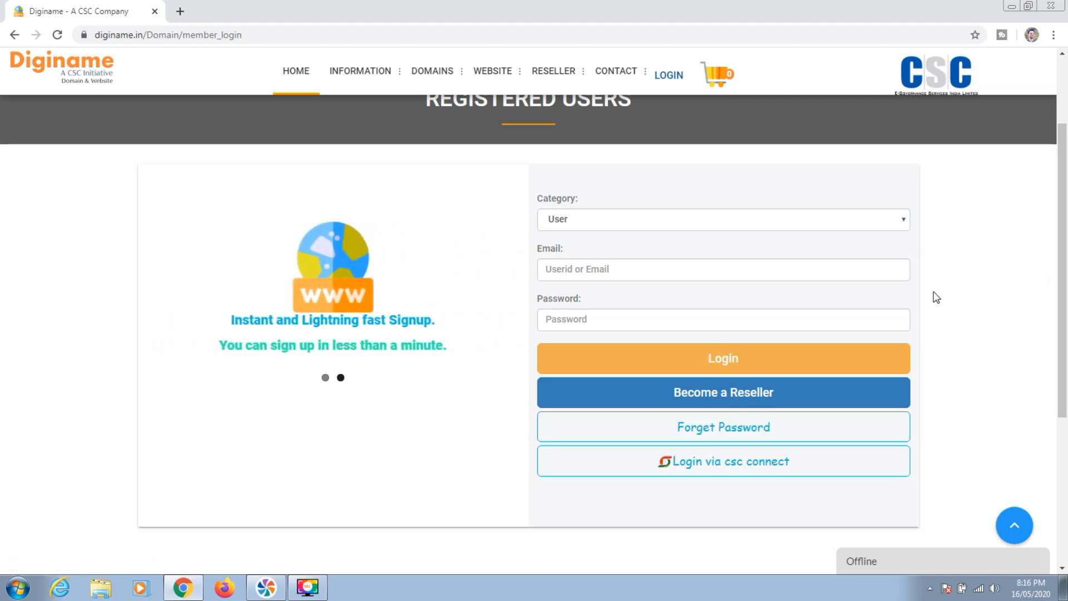
{"action": "left_click", "coordinate": [616, 270]}
{"action": "left_click", "coordinate": [594, 295]}
{"action": "type", "text": "•••••••••"}
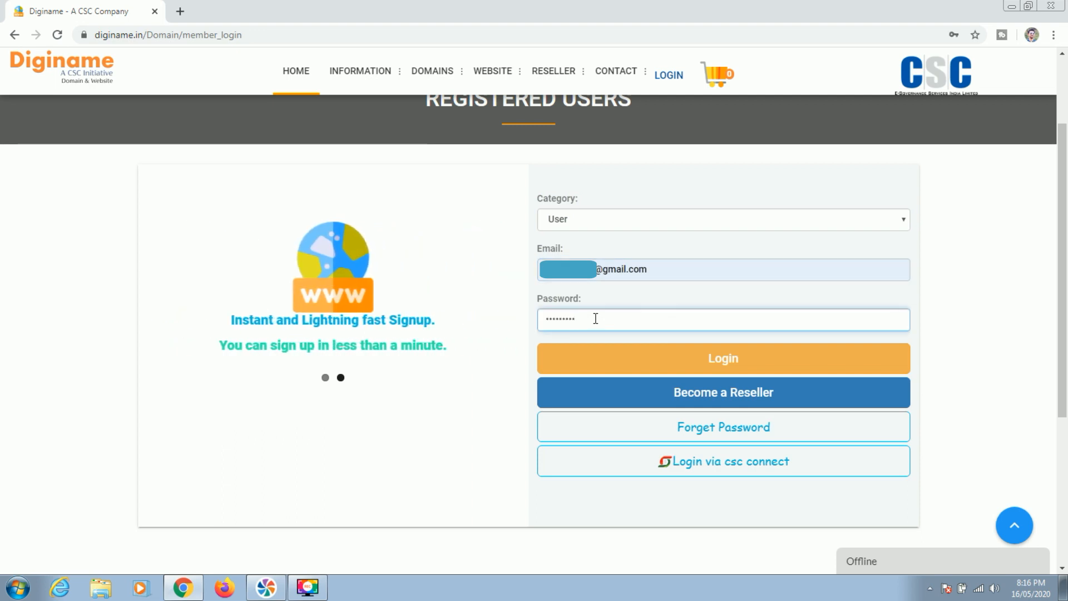
{"action": "left_click", "coordinate": [726, 361]}
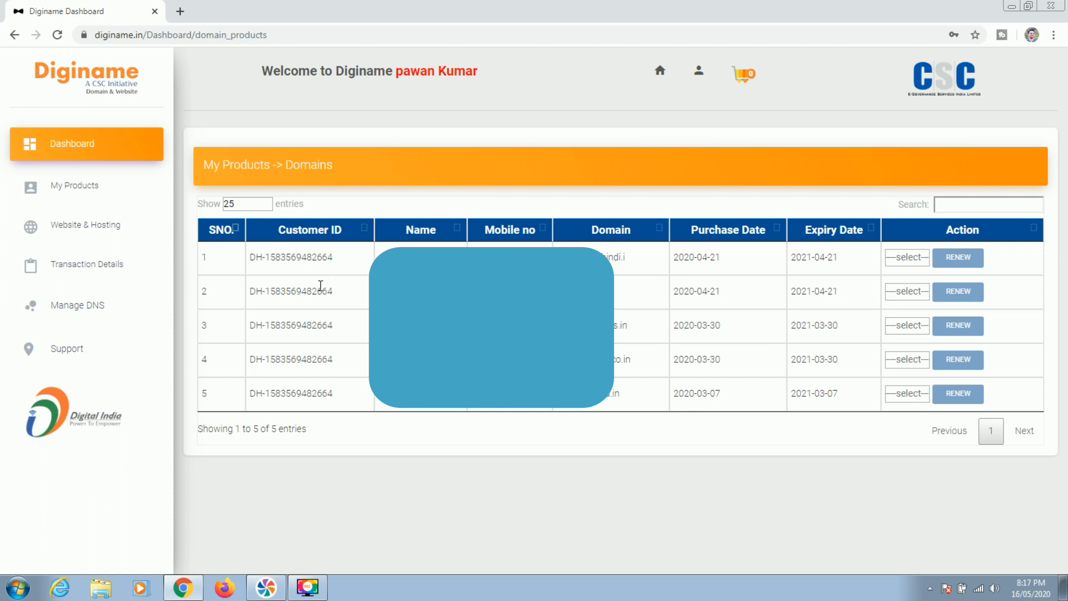
View the pending transactions, then expand Website & Hosting in the sidebar
{"action": "left_click", "coordinate": [87, 263]}
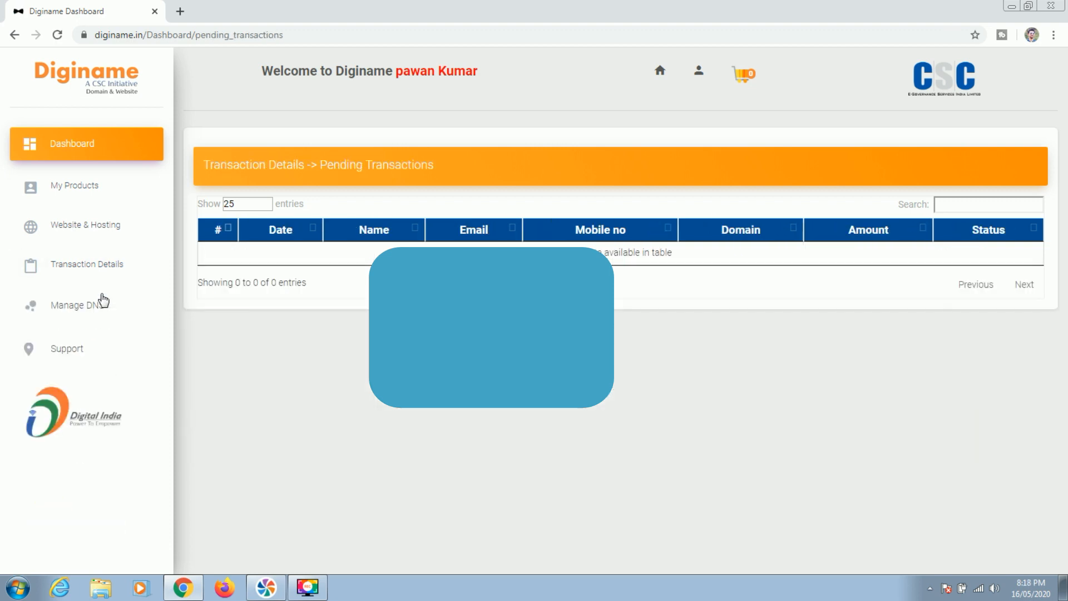
{"action": "left_click", "coordinate": [85, 224]}
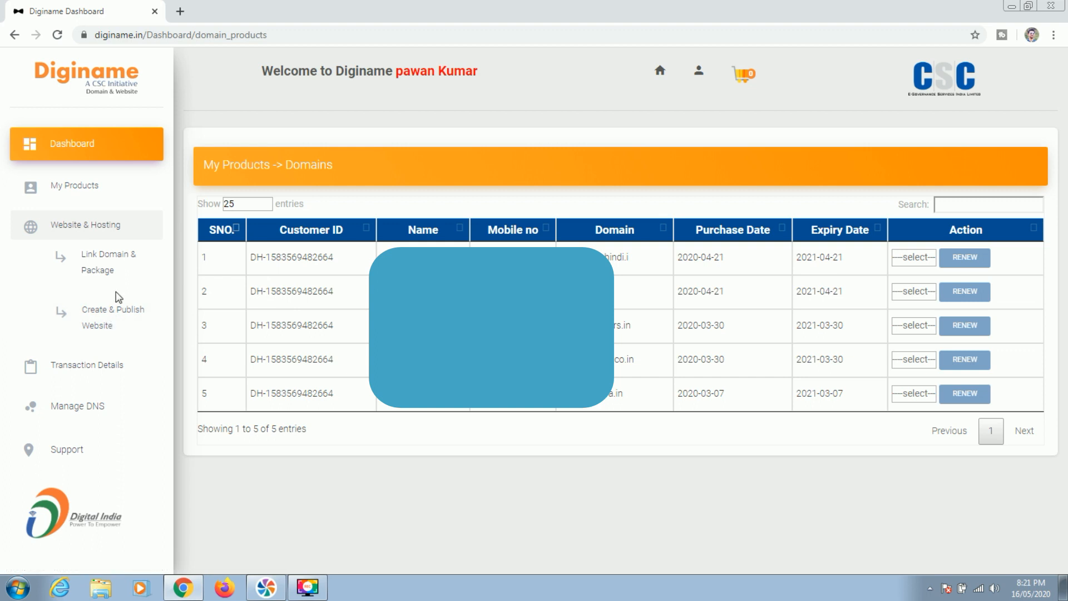
Load the diginame.in home page in a new browser tab
{"action": "left_click", "coordinate": [183, 13]}
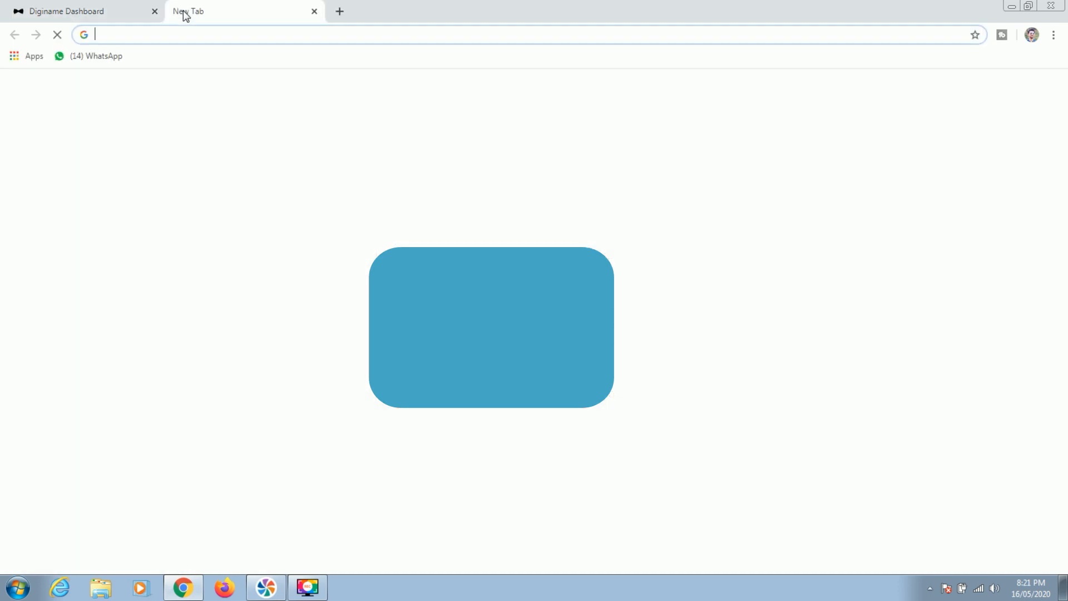
{"action": "type", "text": "diginame"}
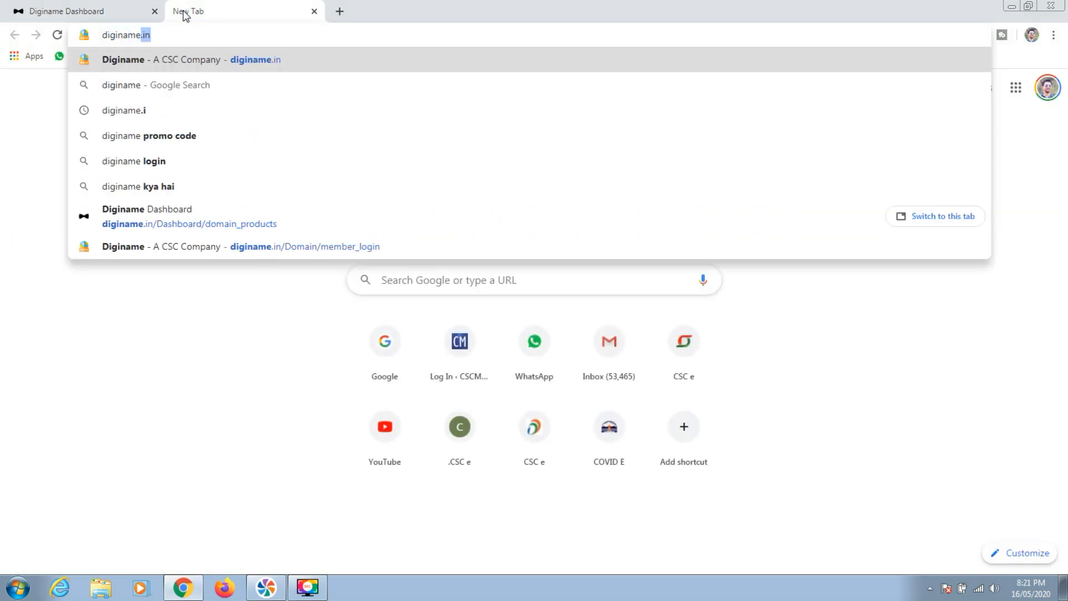
{"action": "key", "text": "Return"}
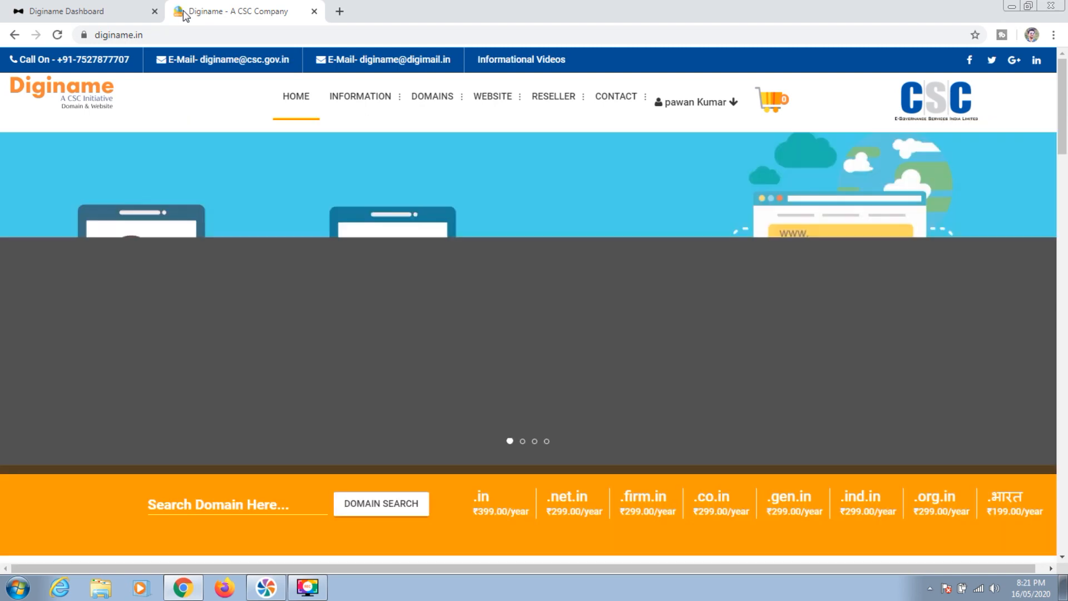
Jump to WEBSITE > PLANS and page through the plans up to Titanium
{"action": "mouse_move", "coordinate": [504, 107]}
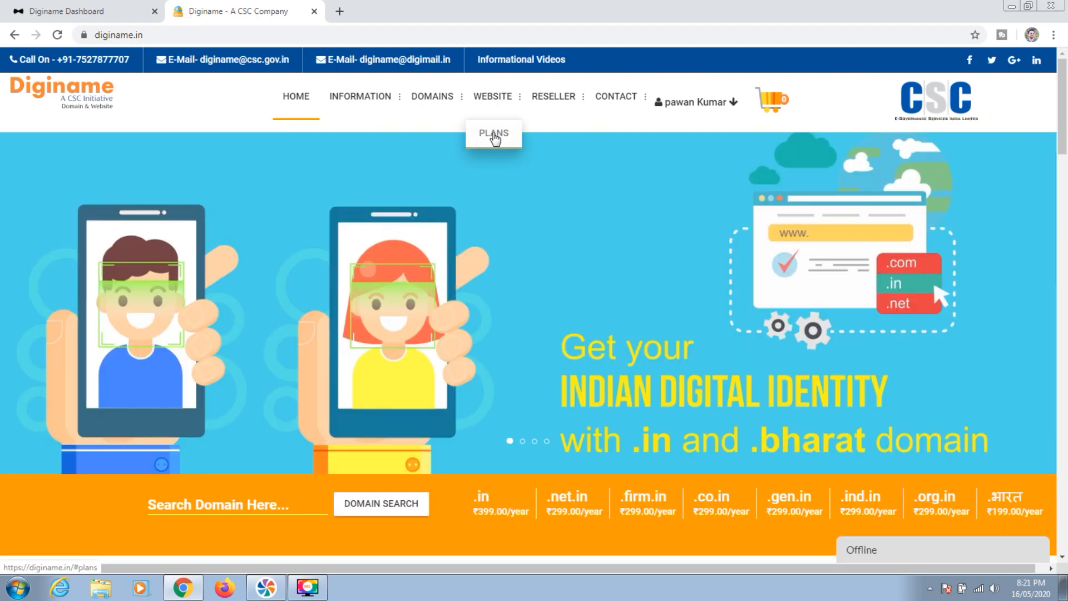
{"action": "left_click", "coordinate": [494, 137]}
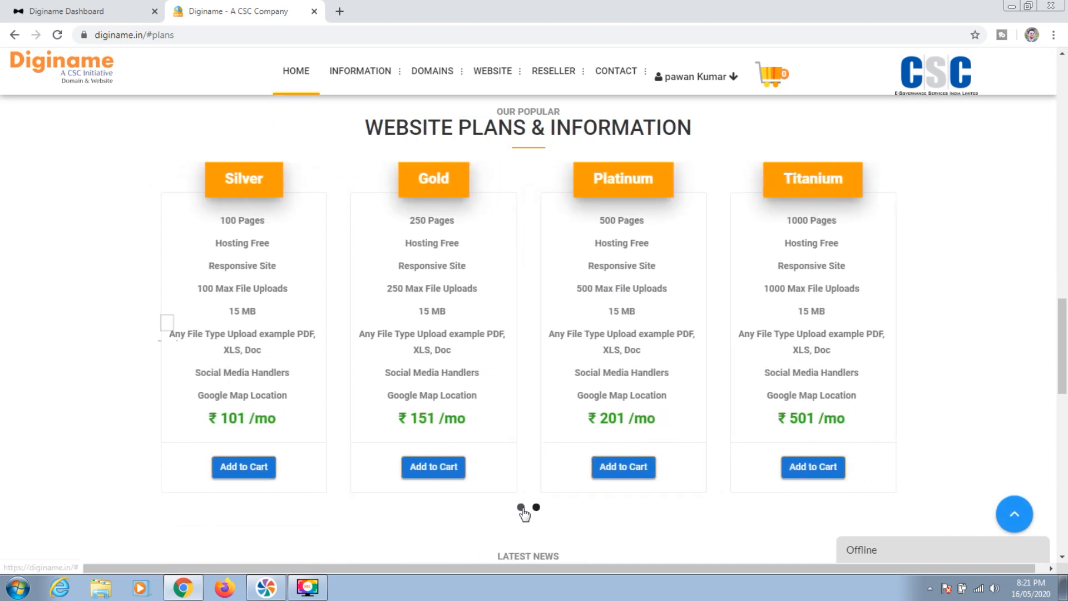
{"action": "left_click", "coordinate": [522, 508]}
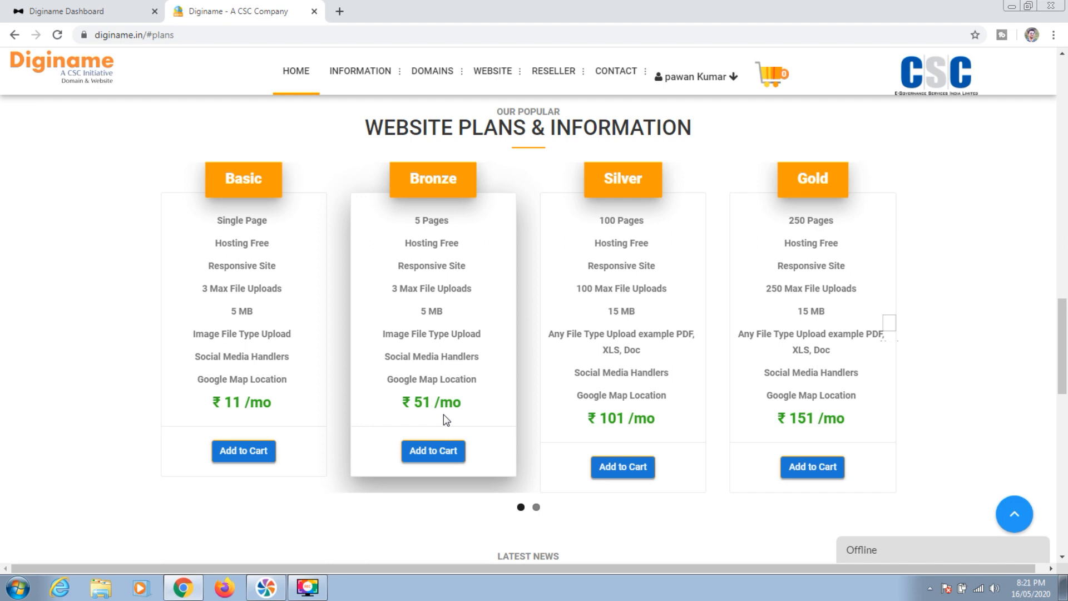
{"action": "mouse_move", "coordinate": [654, 231]}
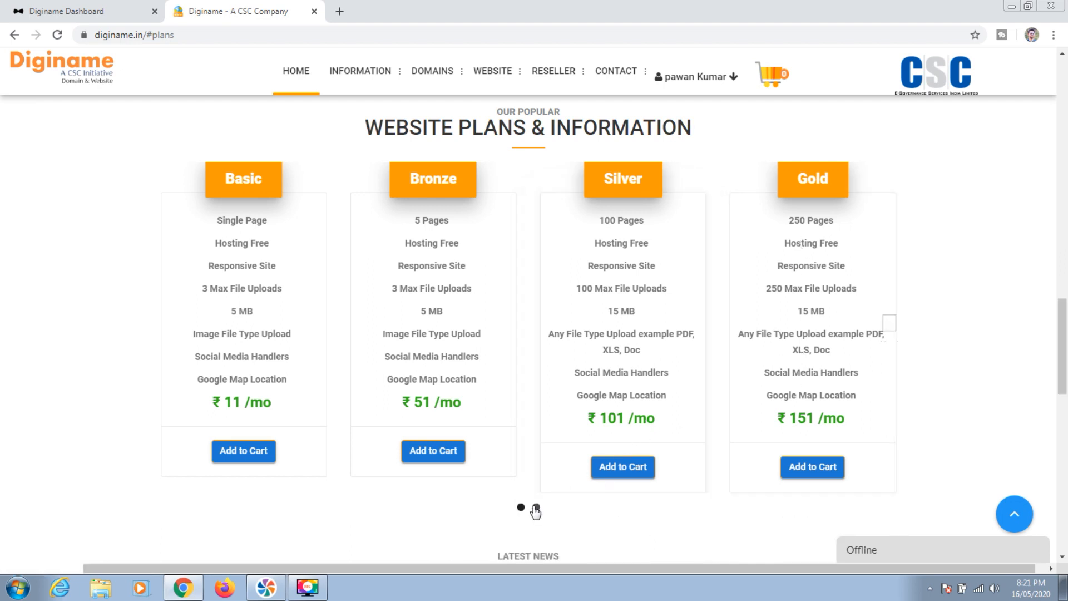
{"action": "left_click", "coordinate": [537, 508]}
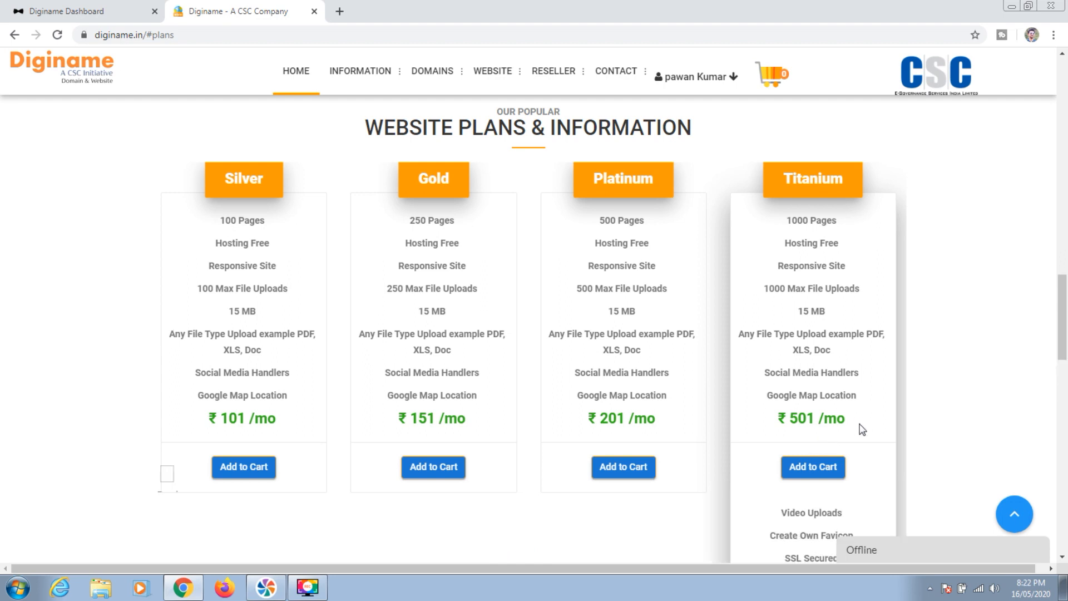
{"action": "mouse_move", "coordinate": [1059, 287]}
{"action": "left_mouse_down"}
{"action": "mouse_move", "coordinate": [1059, 336]}
{"action": "mouse_move", "coordinate": [1061, 304]}
{"action": "left_mouse_up"}
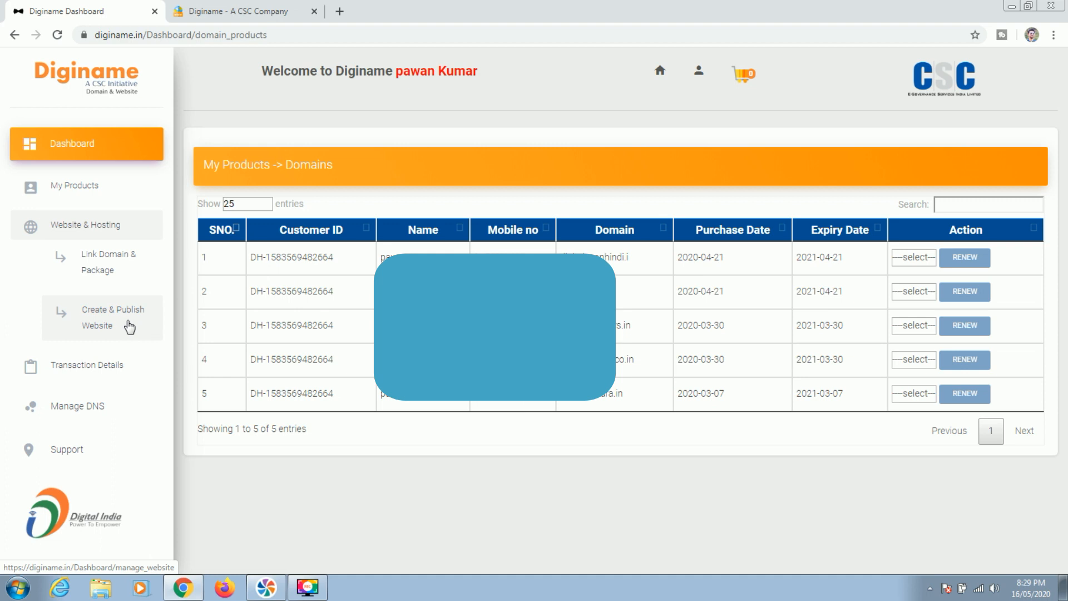
On Create & Publish Website, generate a website for the first listed domain and acknowledge the confirmation
{"action": "left_click", "coordinate": [115, 325]}
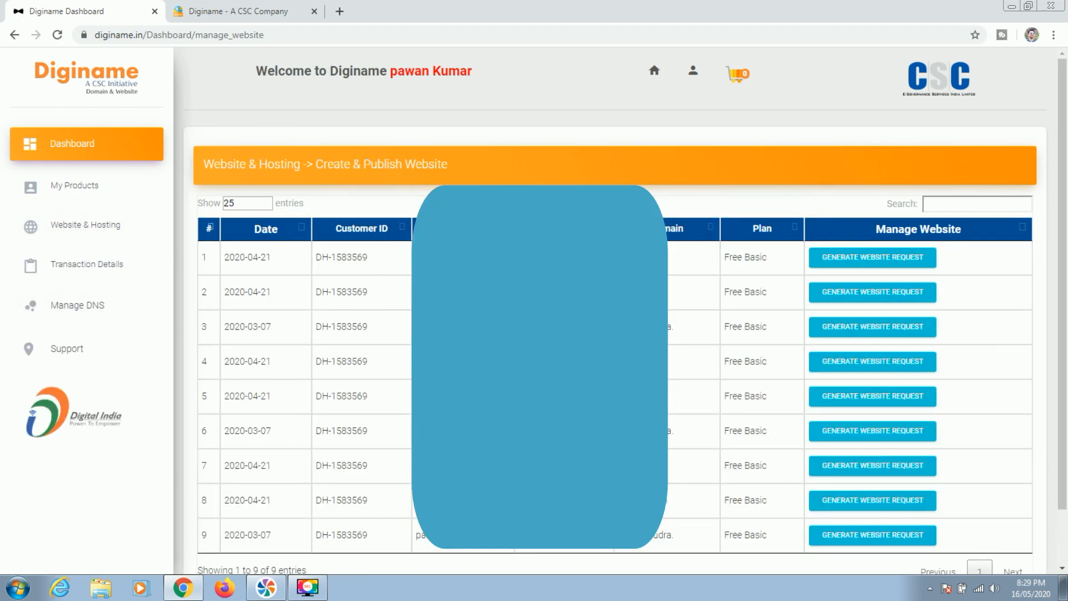
{"action": "left_click_drag", "start_coordinate": [1062, 293], "coordinate": [1063, 333]}
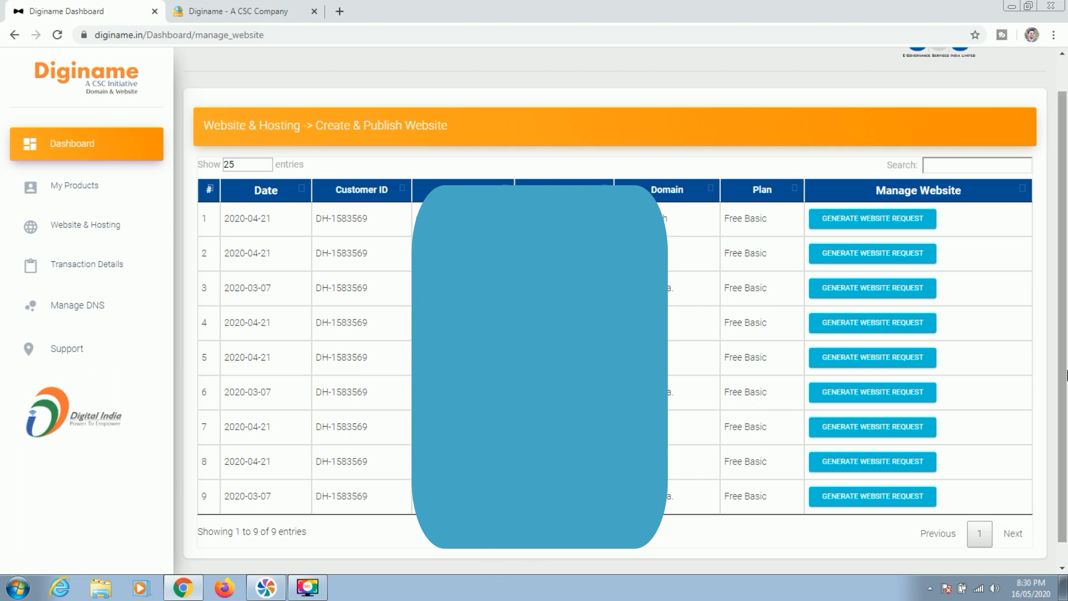
{"action": "scroll", "coordinate": [1065, 380], "scroll_direction": "down", "scroll_amount": 1}
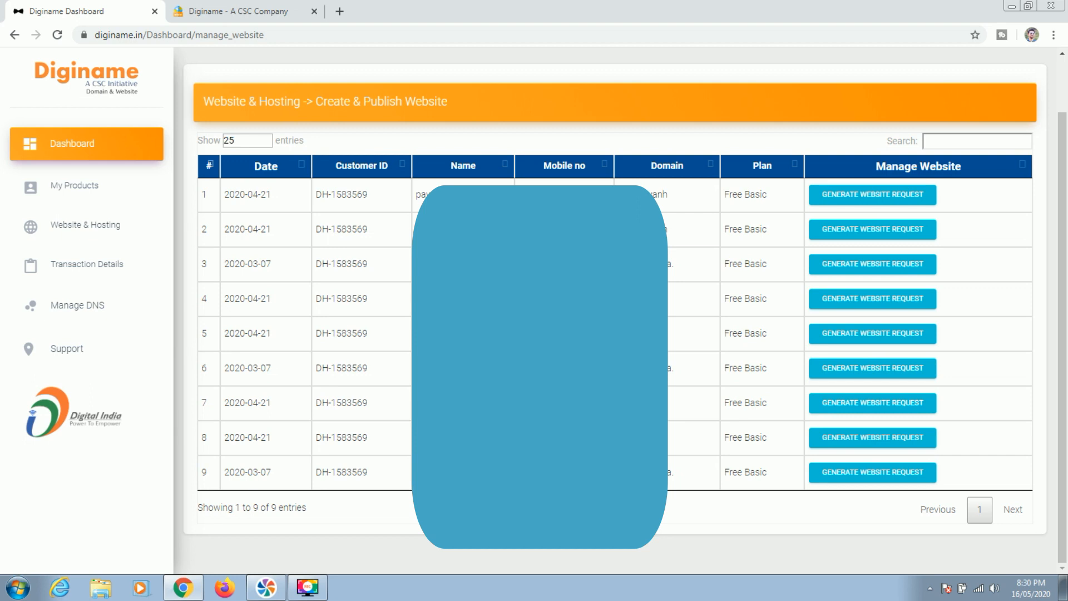
{"action": "left_click_drag", "start_coordinate": [640, 472], "coordinate": [673, 474]}
{"action": "scroll", "coordinate": [668, 261], "scroll_direction": "up", "scroll_amount": 2}
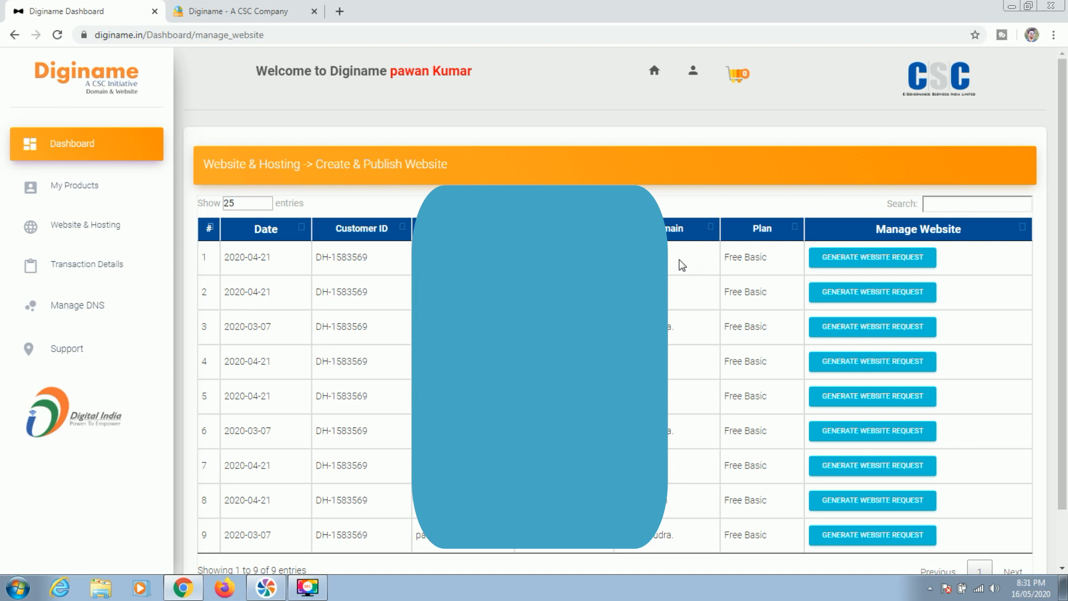
{"action": "left_click", "coordinate": [879, 259]}
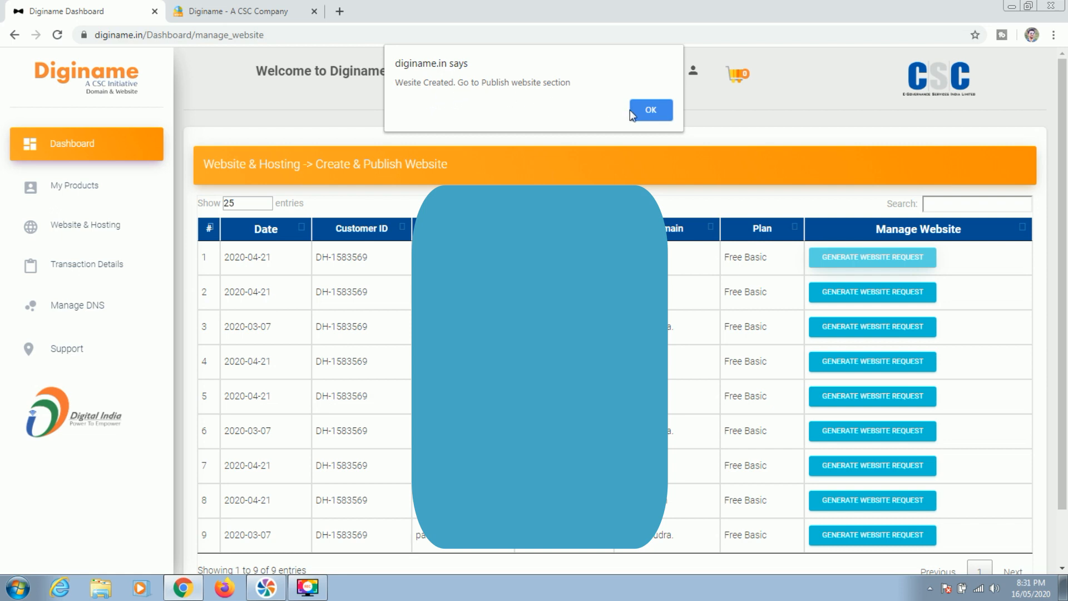
{"action": "left_click", "coordinate": [650, 111]}
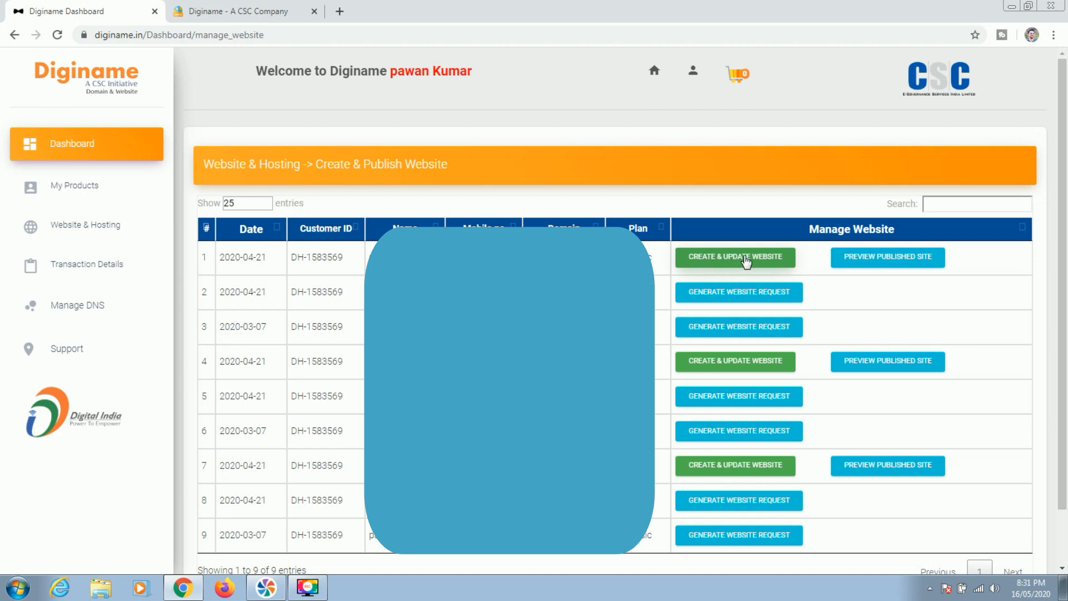
Always allow diginame.in pop-ups and relaunch Create & Update Website for the first site
{"action": "left_click", "coordinate": [746, 261]}
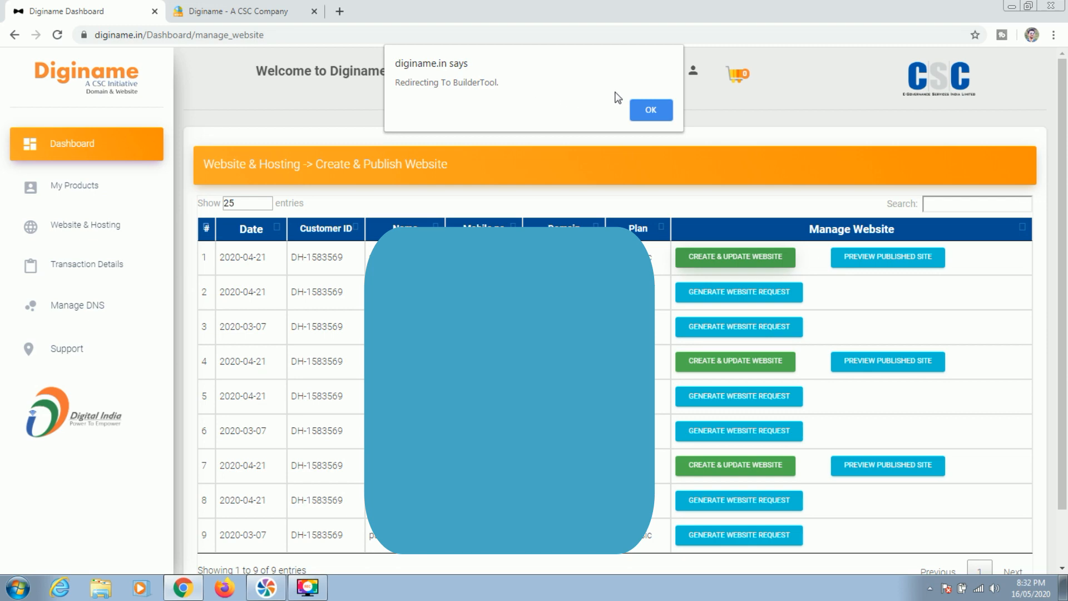
{"action": "left_click", "coordinate": [651, 111]}
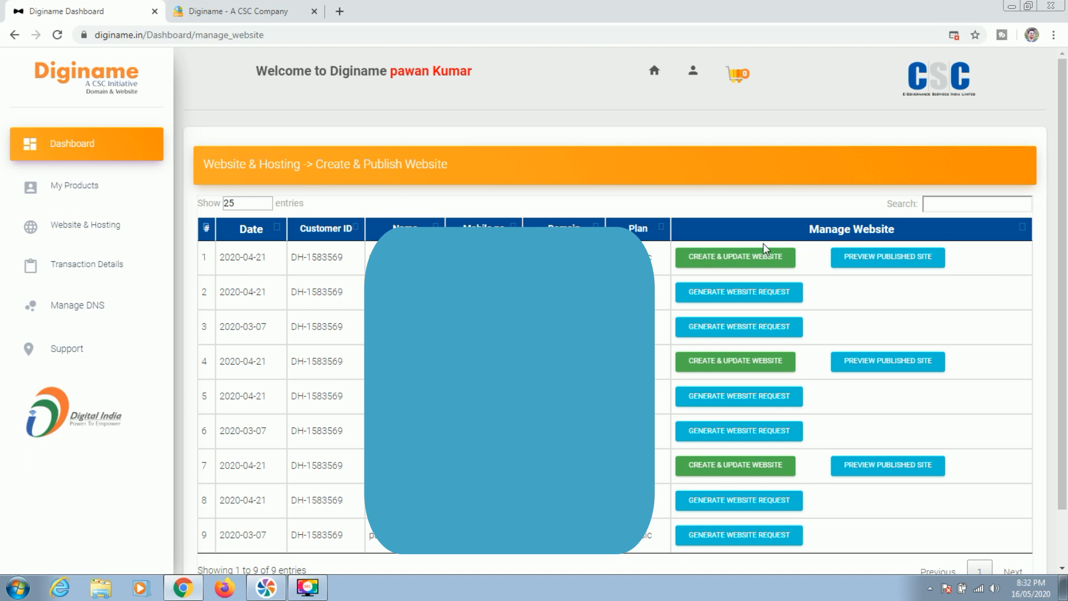
{"action": "left_click", "coordinate": [954, 35]}
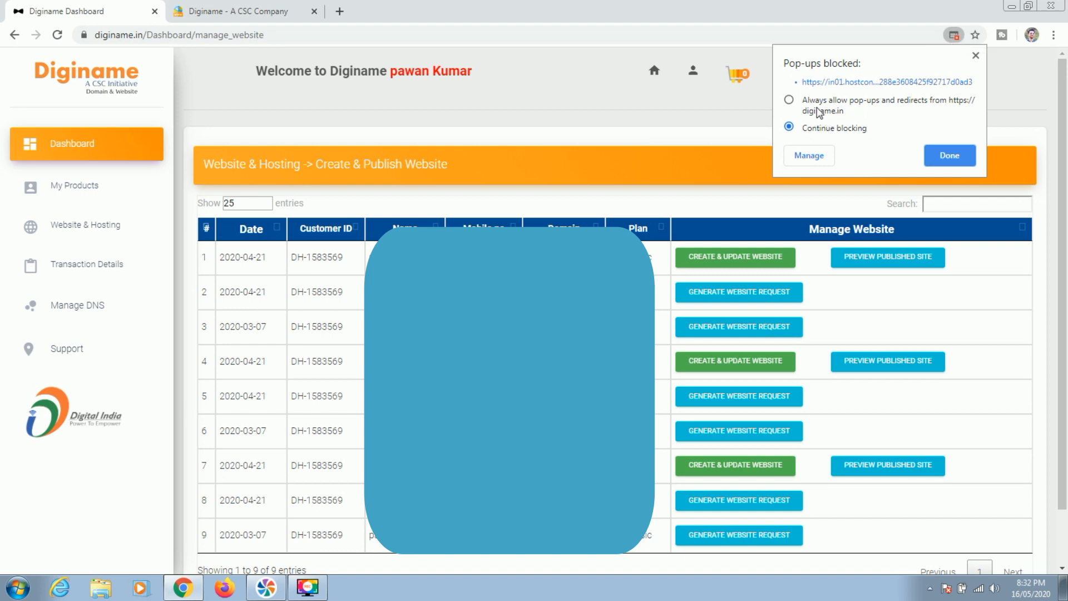
{"action": "left_click", "coordinate": [791, 101]}
{"action": "left_click", "coordinate": [942, 158]}
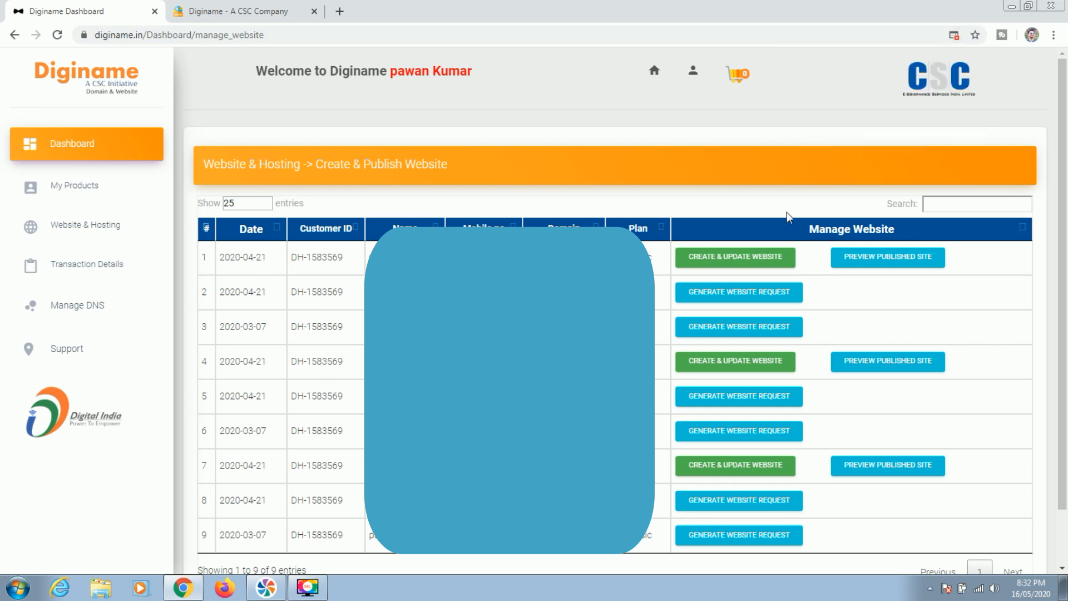
{"action": "left_click", "coordinate": [740, 261]}
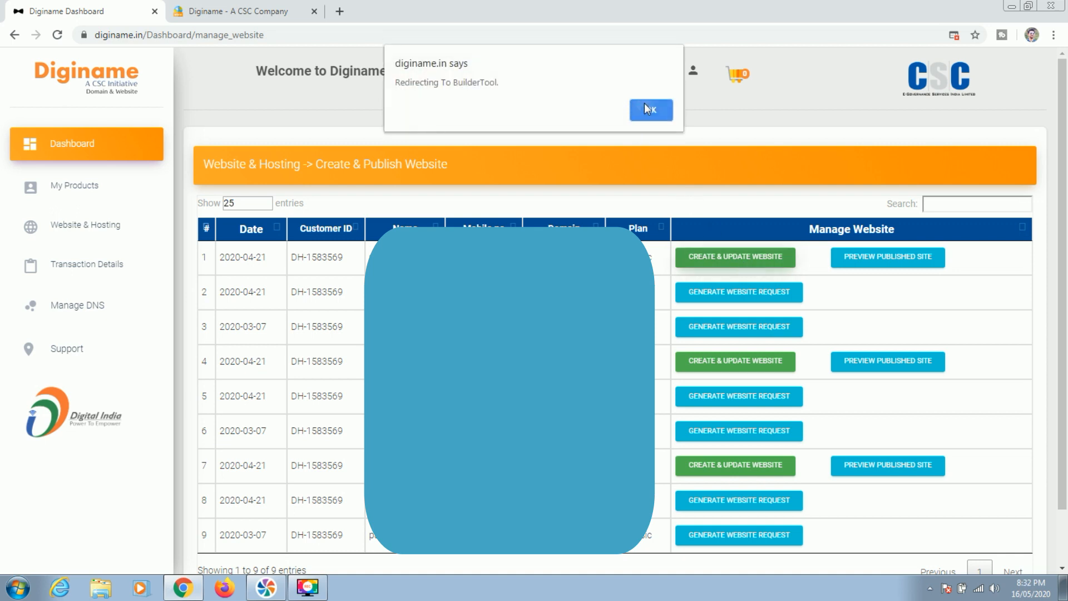
{"action": "left_click", "coordinate": [647, 108]}
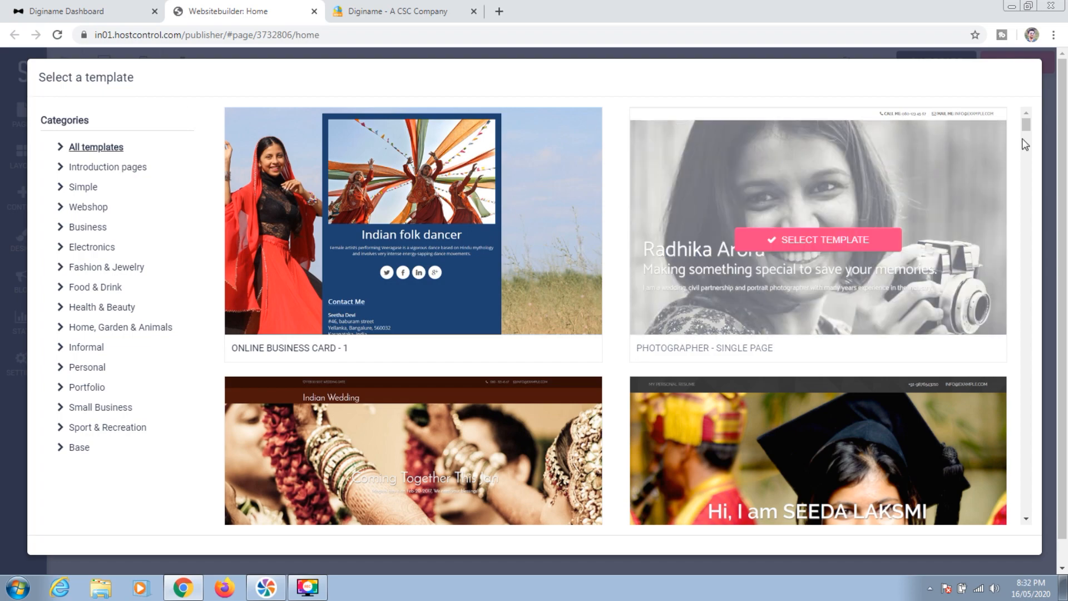
Scroll the template list and select the PRODUCT template
{"action": "left_click_drag", "start_coordinate": [1028, 129], "coordinate": [1036, 173]}
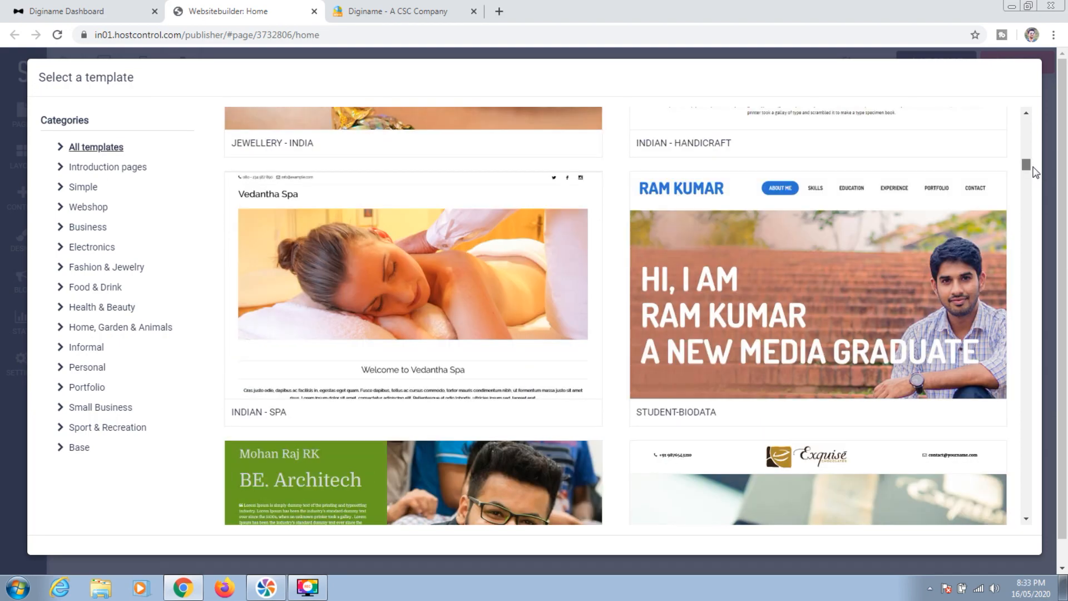
{"action": "left_click_drag", "start_coordinate": [1035, 172], "coordinate": [1035, 239]}
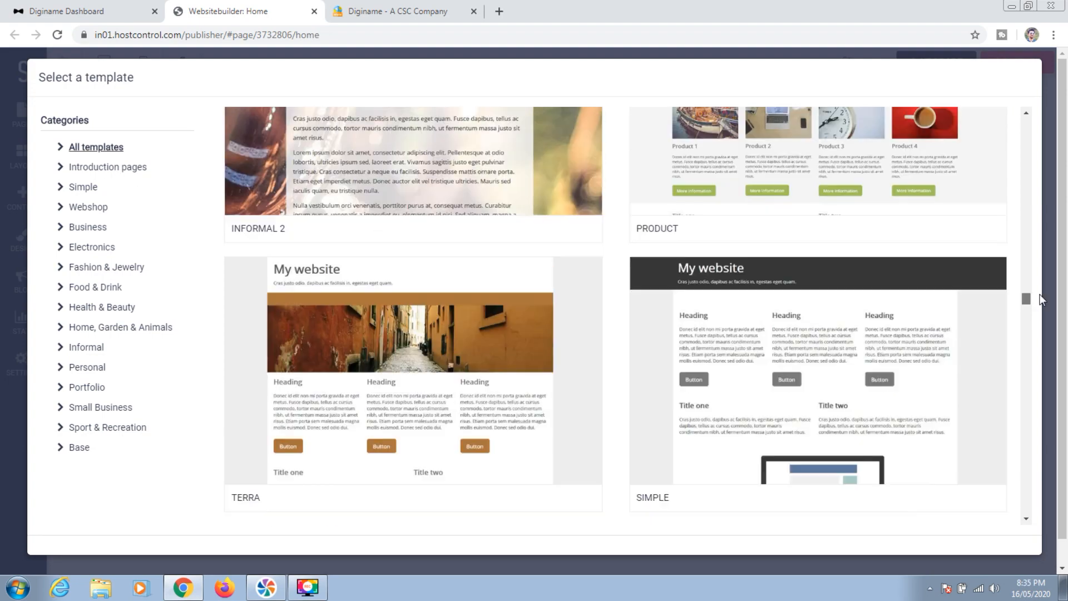
{"action": "left_click_drag", "start_coordinate": [1041, 304], "coordinate": [1042, 297]}
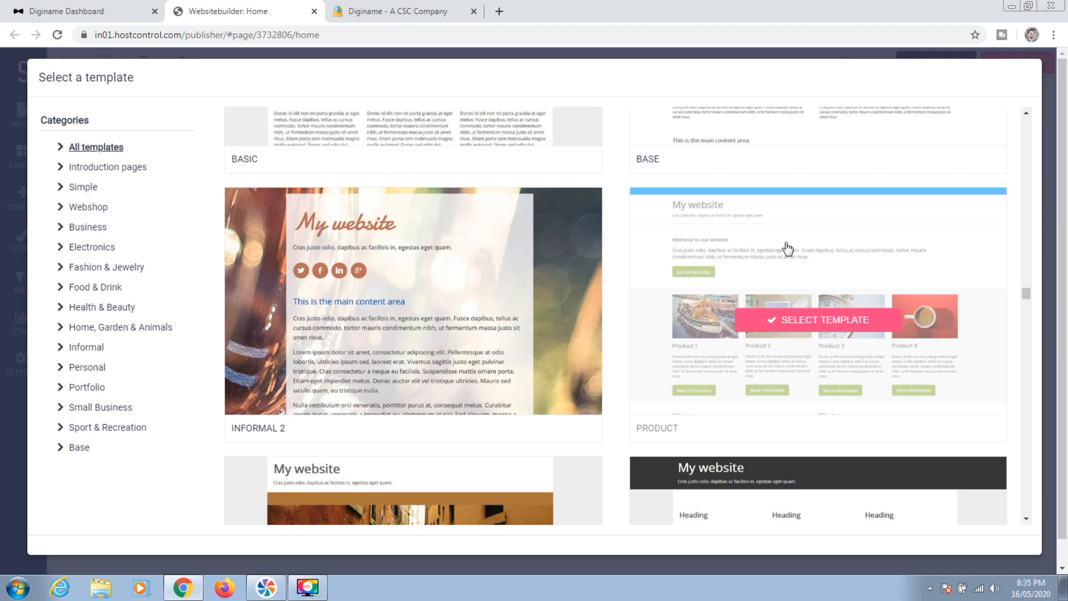
{"action": "left_click", "coordinate": [818, 322]}
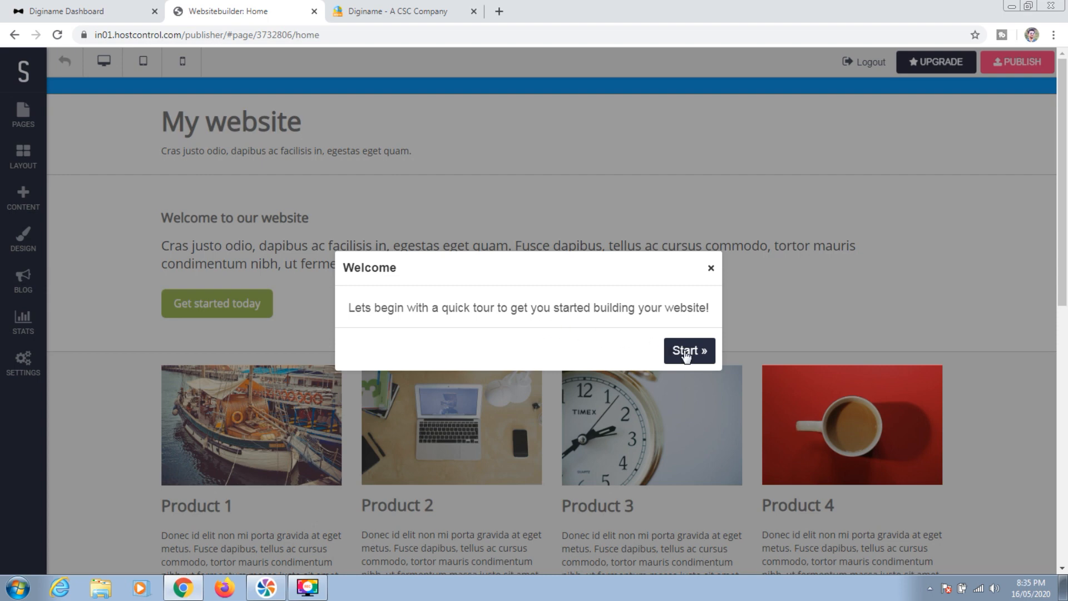
Dismiss the welcome tour and change the header title from 'My website' to 'Digitalgyanhindi'
{"action": "left_click", "coordinate": [710, 268]}
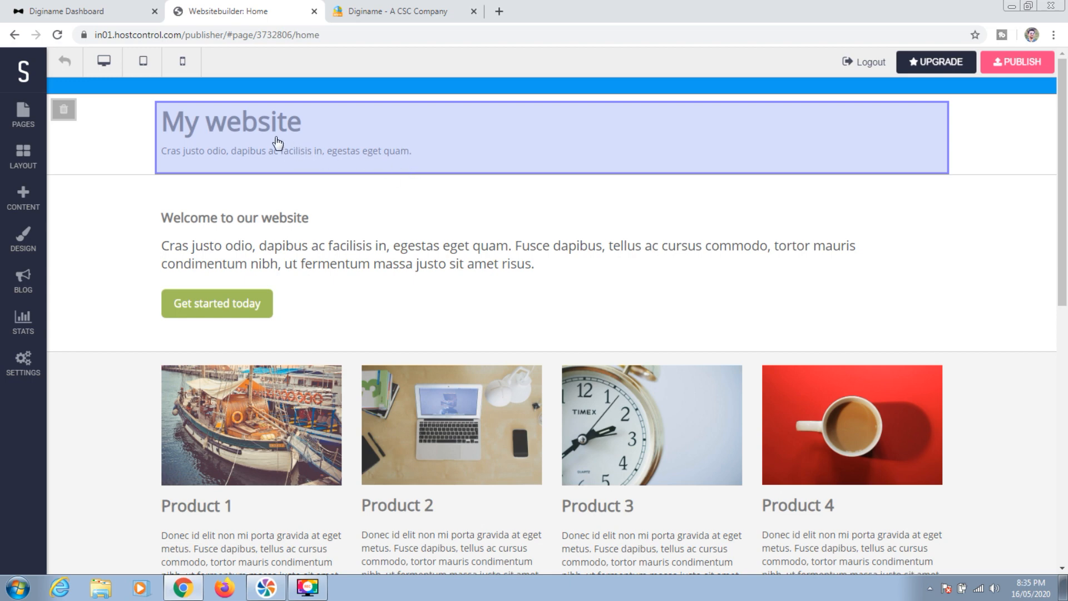
{"action": "left_click", "coordinate": [307, 136]}
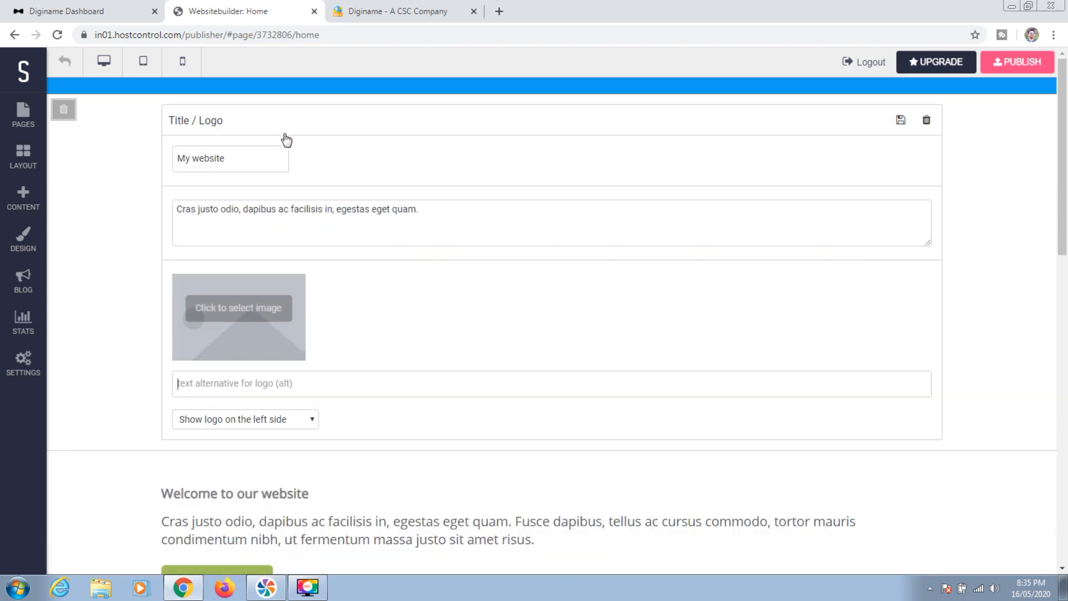
{"action": "left_click_drag", "start_coordinate": [236, 156], "coordinate": [174, 158]}
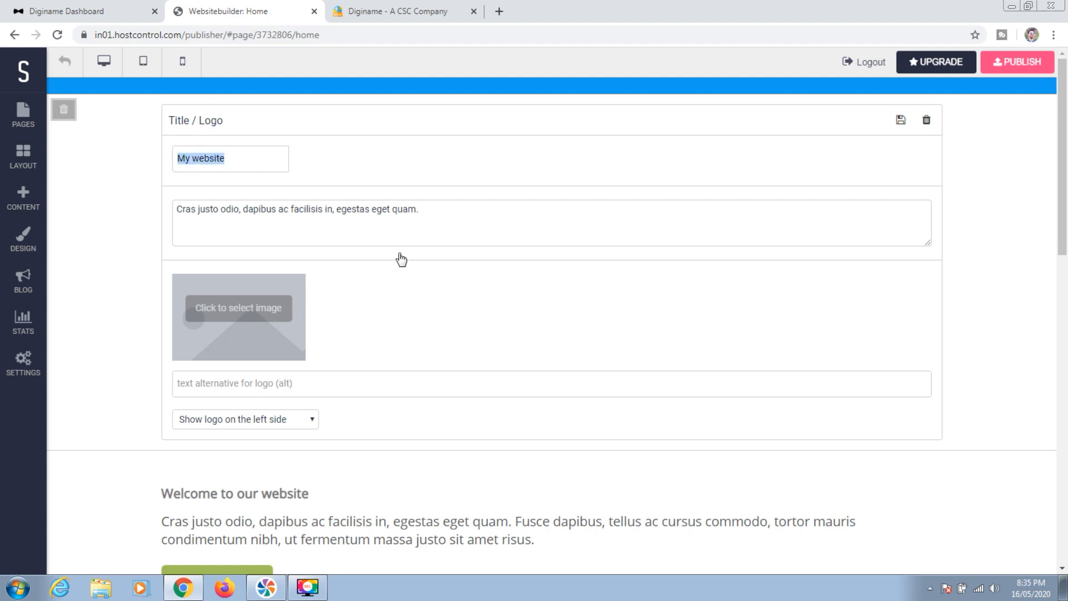
{"action": "type", "text": "Digitalgyanhindi"}
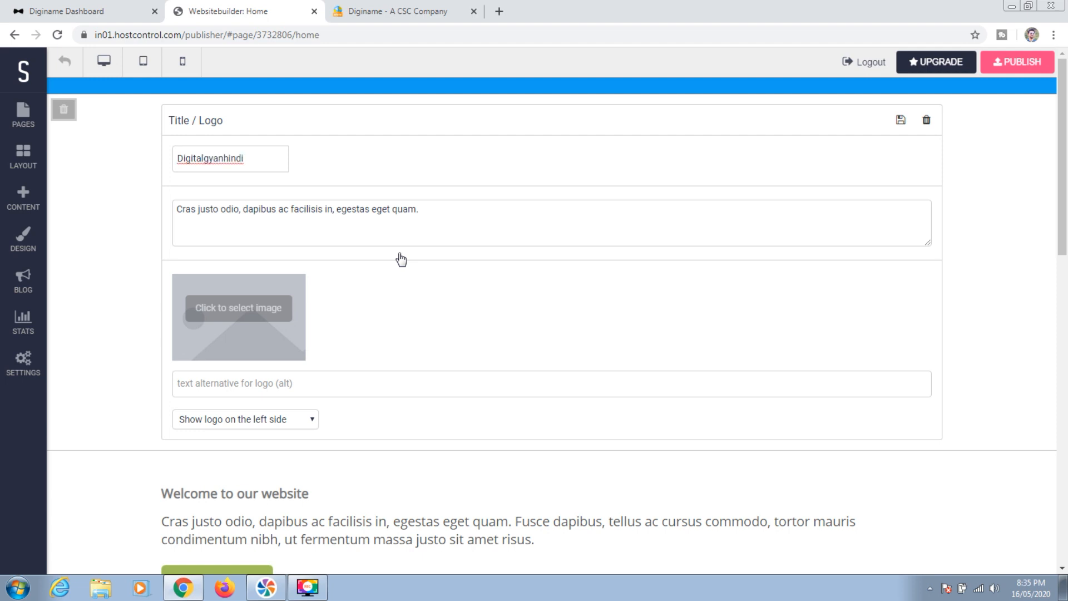
Replace the placeholder header subtitle with 'Technical Videos'
{"action": "left_click", "coordinate": [449, 225]}
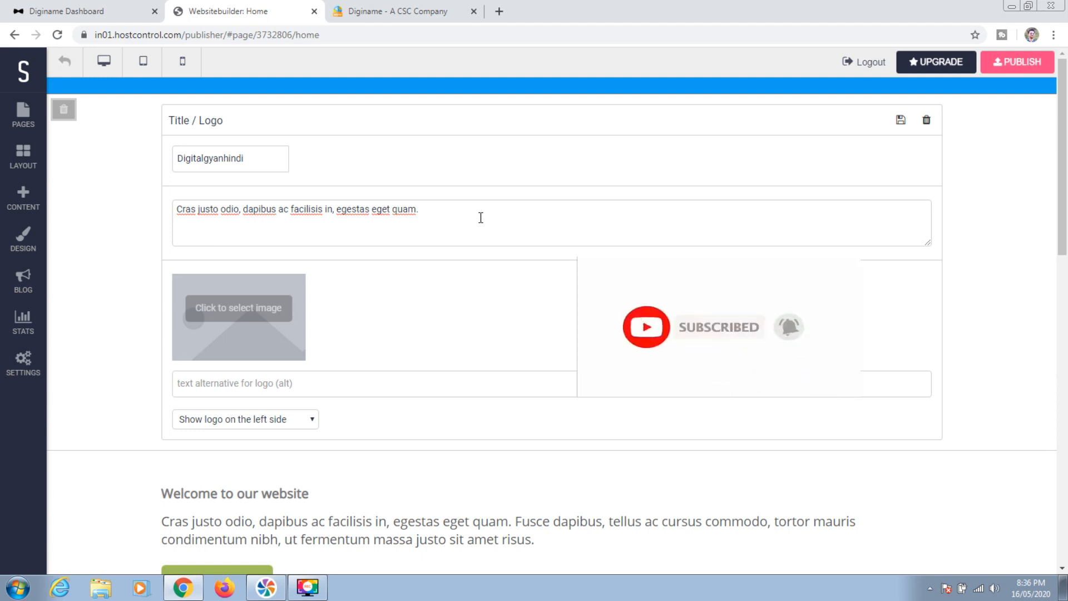
{"action": "key", "text": "ctrl+shift+Left"}
{"action": "key", "text": "ctrl+shift+Left"}
{"action": "key", "text": "ctrl+shift+Left"}
{"action": "key", "text": "ctrl+shift+Left"}
{"action": "key", "text": "ctrl+shift+Left"}
{"action": "key", "text": "ctrl+shift+Left"}
{"action": "key", "text": "ctrl+shift+Left"}
{"action": "key", "text": "ctrl+shift+Left"}
{"action": "key", "text": "ctrl+shift+Left"}
{"action": "key", "text": "ctrl+shift+Left"}
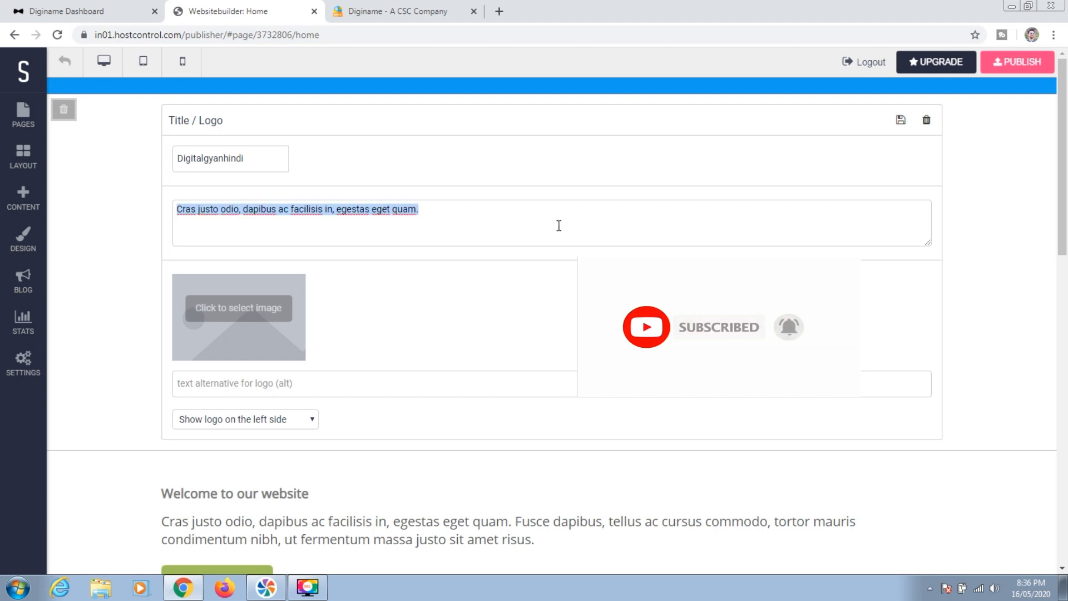
{"action": "type", "text": "Technical Videos"}
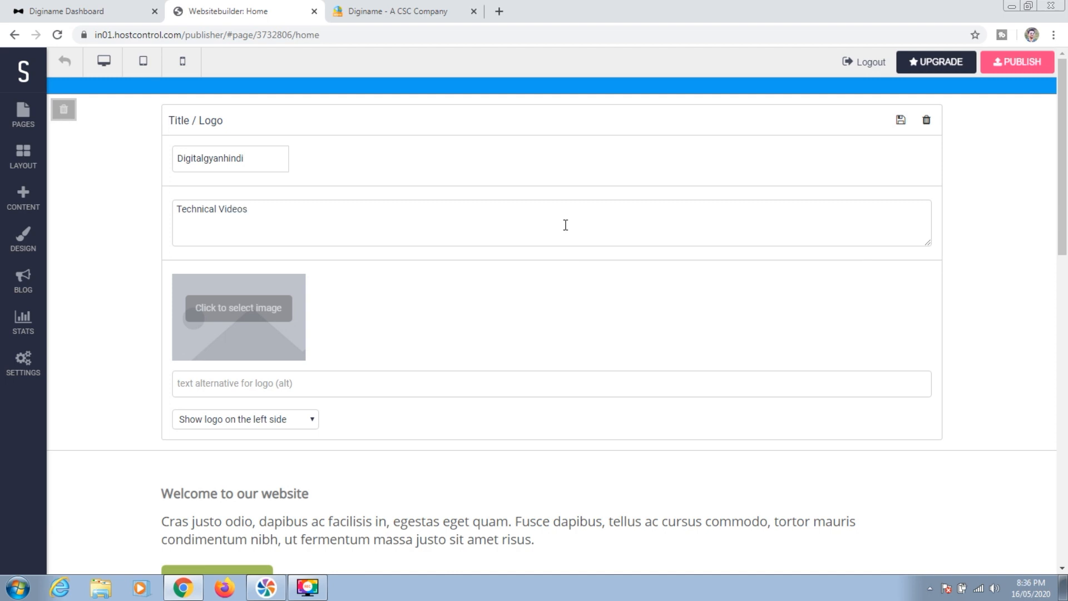
{"action": "left_click_drag", "start_coordinate": [1062, 199], "coordinate": [1062, 222]}
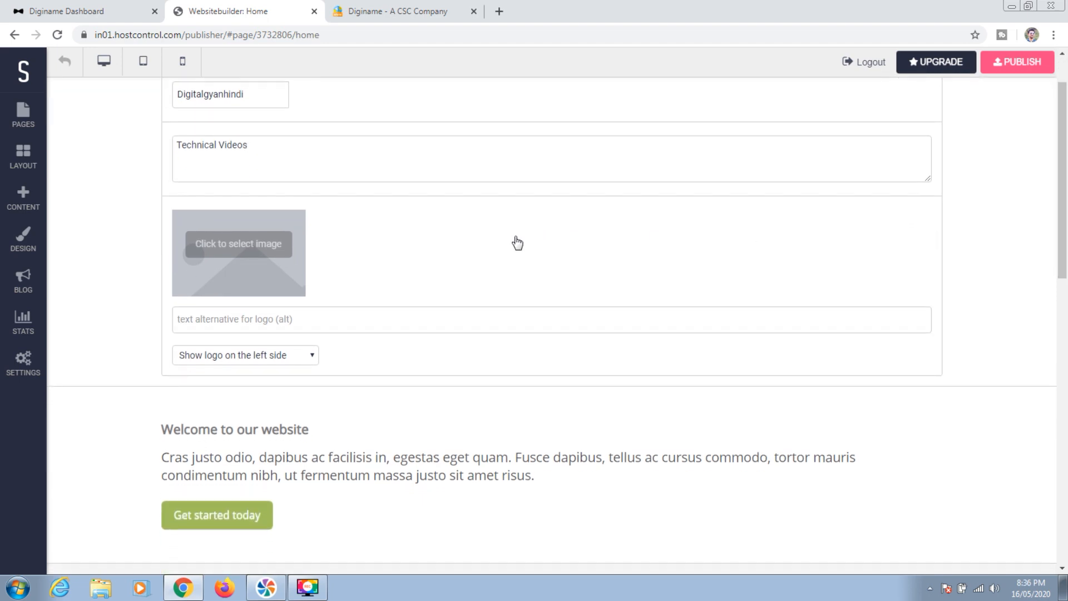
{"action": "left_click", "coordinate": [255, 251]}
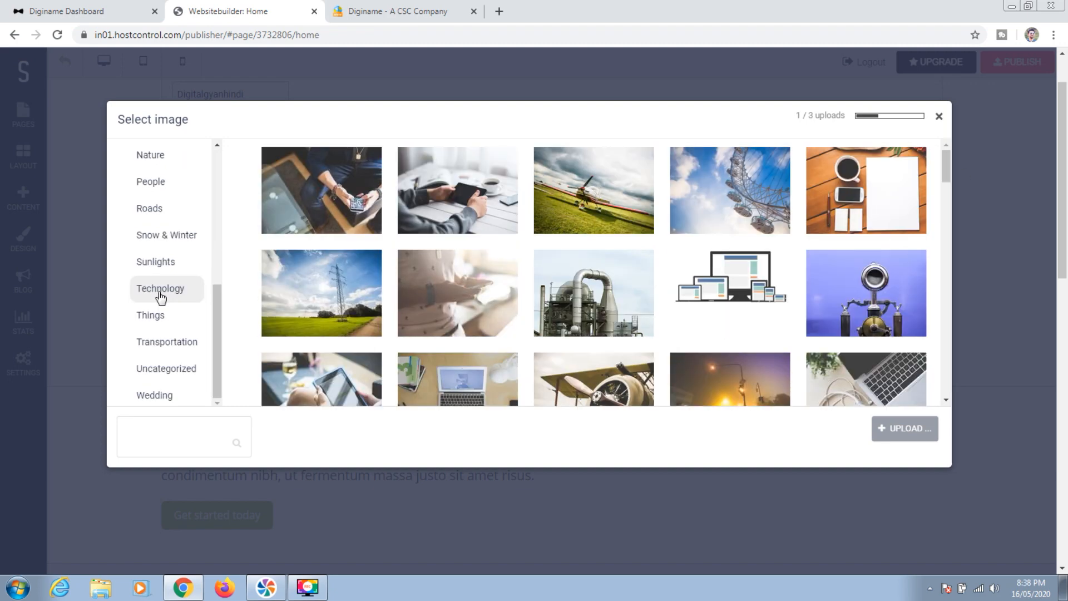
Set the logo to the Technology picture of a desktop, laptop, tablet and phone
{"action": "left_click", "coordinate": [164, 293]}
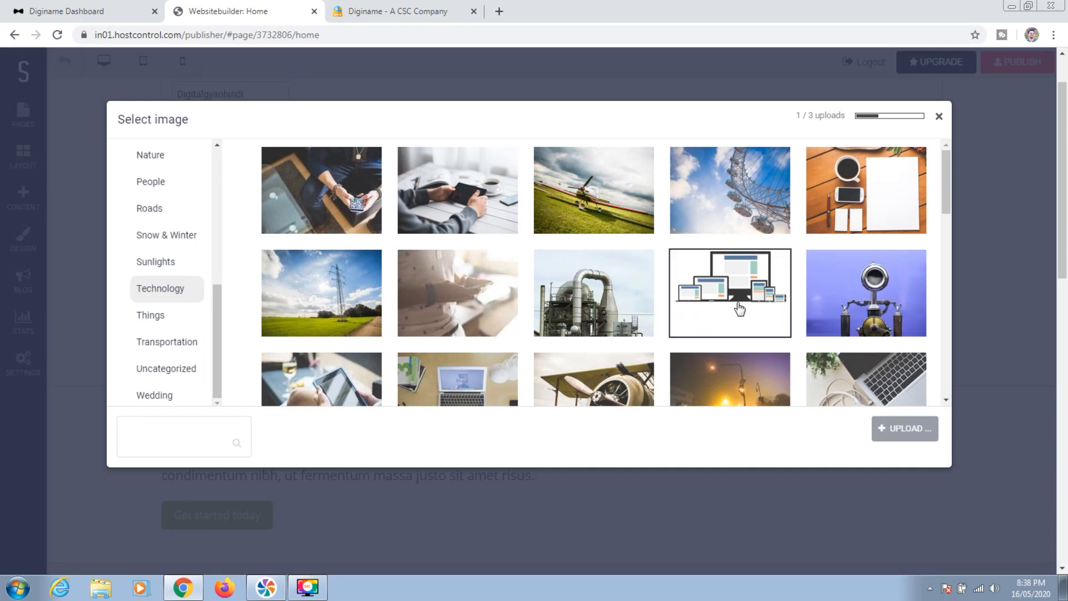
{"action": "left_click", "coordinate": [738, 300]}
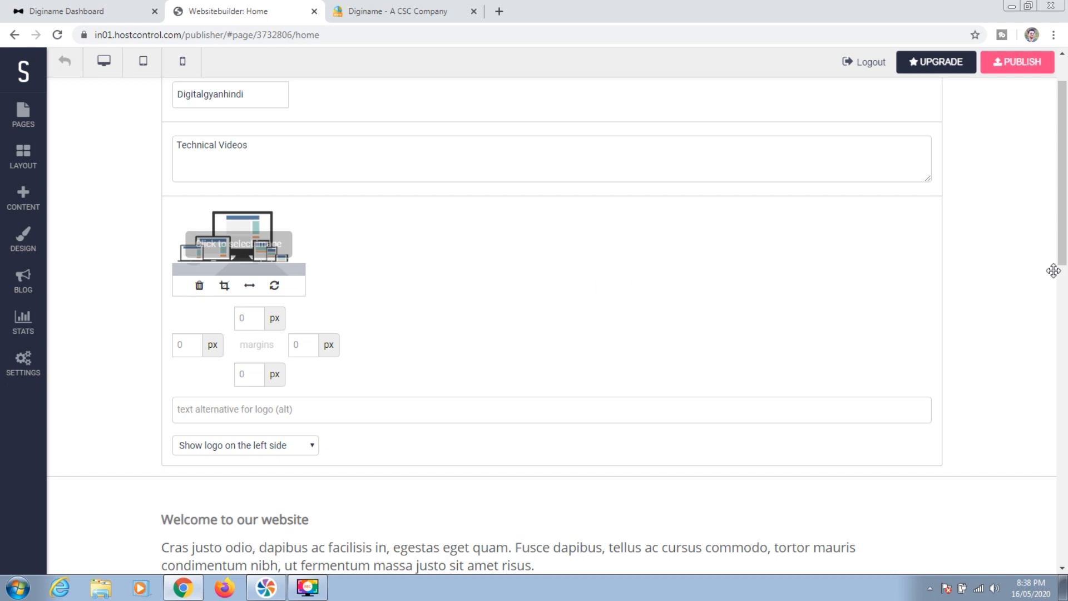
{"action": "left_click_drag", "start_coordinate": [1062, 199], "coordinate": [1066, 312]}
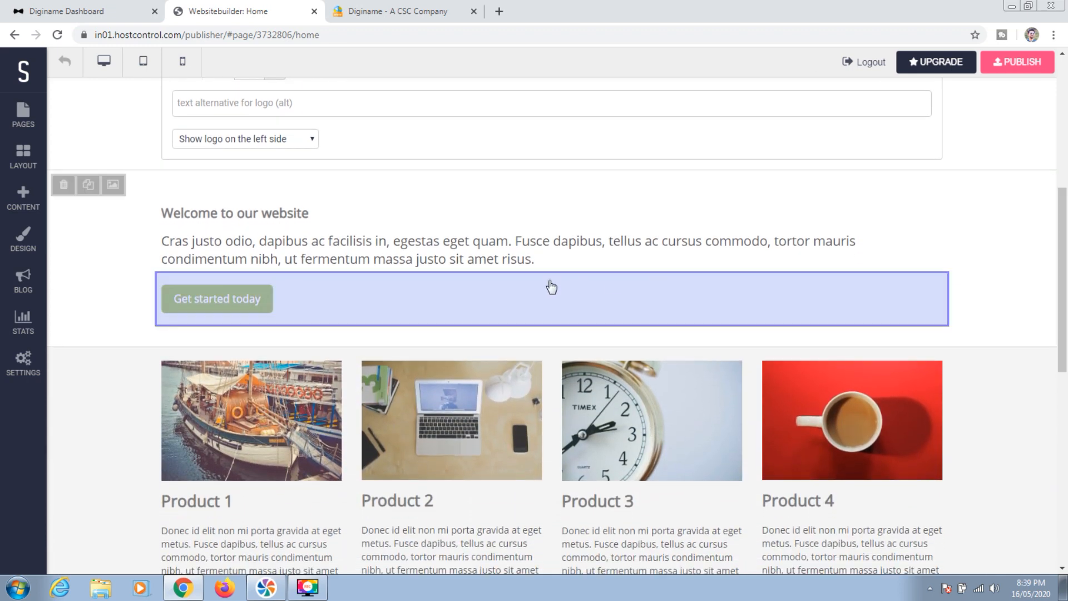
Append 'Digital Gyan Hindi' to the 'Welcome to our website' heading
{"action": "left_click", "coordinate": [382, 222]}
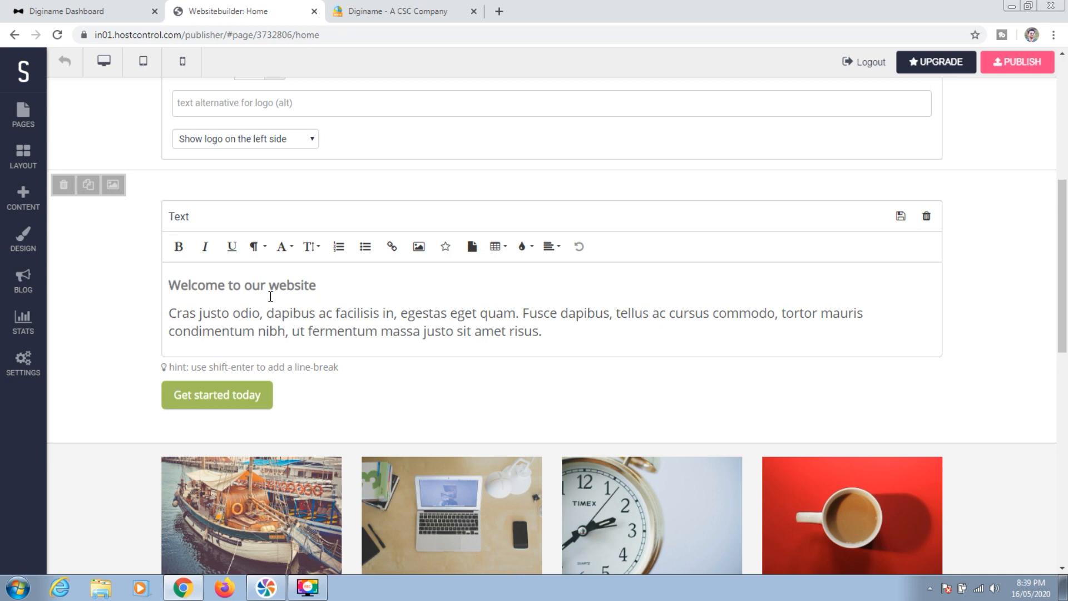
{"action": "left_click", "coordinate": [329, 284]}
{"action": "type", "text": "Digital Gyan Hindi"}
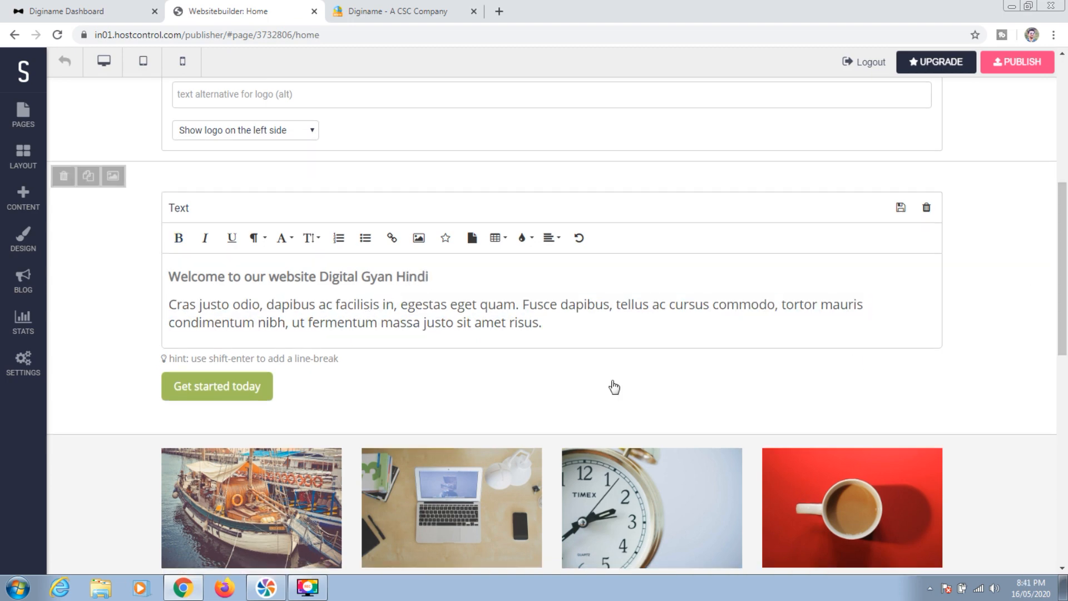
Replace the placeholder paragraph with 'we are proving different types of Online G2C, B2C services'
{"action": "left_click", "coordinate": [326, 321]}
{"action": "left_click_drag", "start_coordinate": [543, 323], "coordinate": [170, 304]}
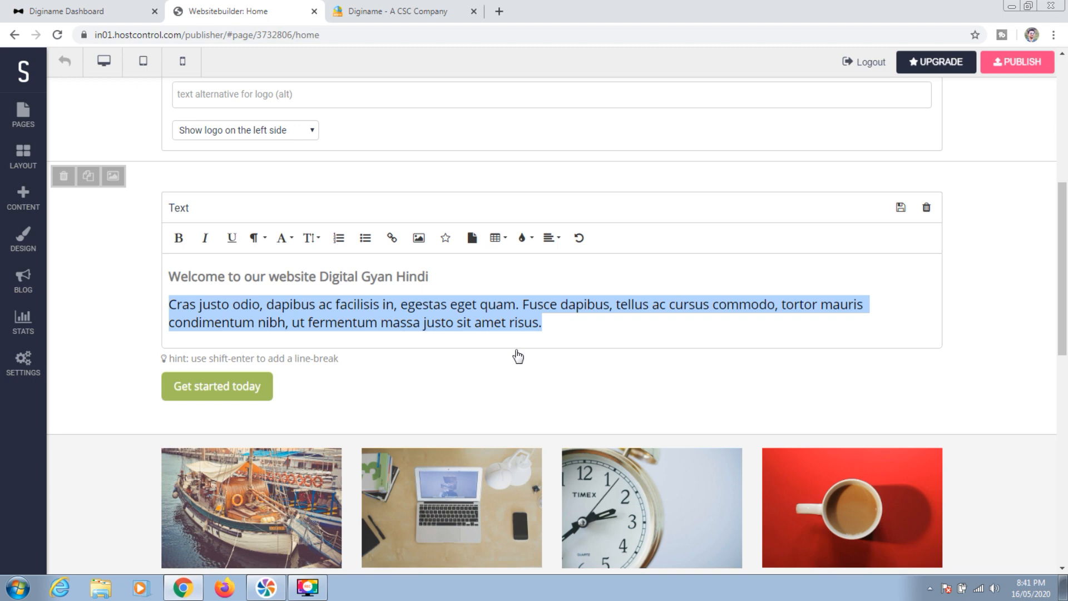
{"action": "type", "text": "w eare"}
{"action": "key", "text": "BackSpace"}
{"action": "key", "text": "BackSpace"}
{"action": "key", "text": "BackSpace"}
{"action": "key", "text": "BackSpace"}
{"action": "key", "text": "BackSpace"}
{"action": "type", "text": "e "}
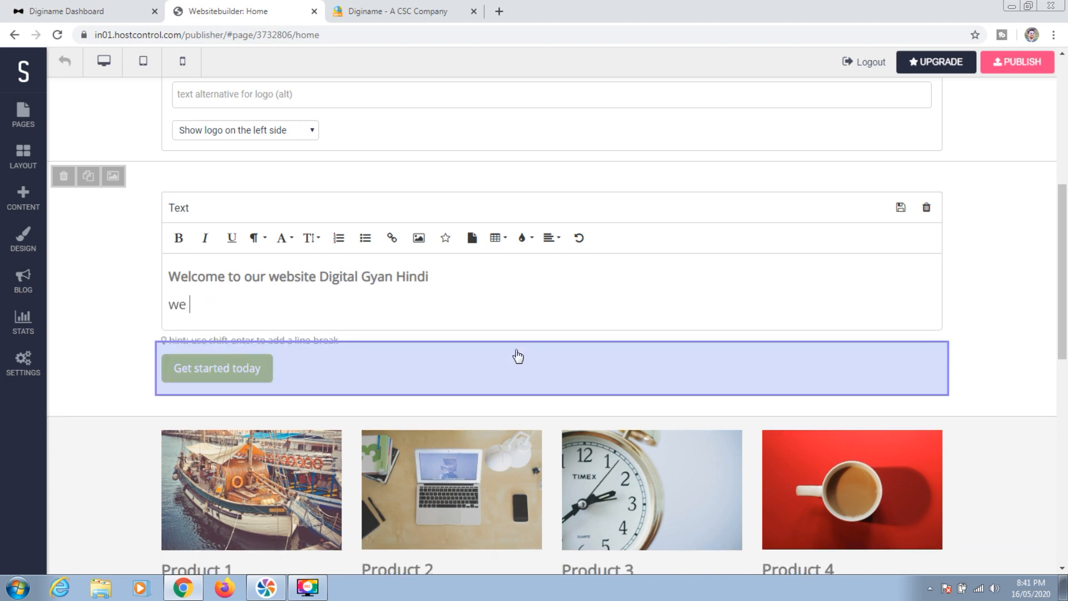
{"action": "type", "text": "are proving diffe"}
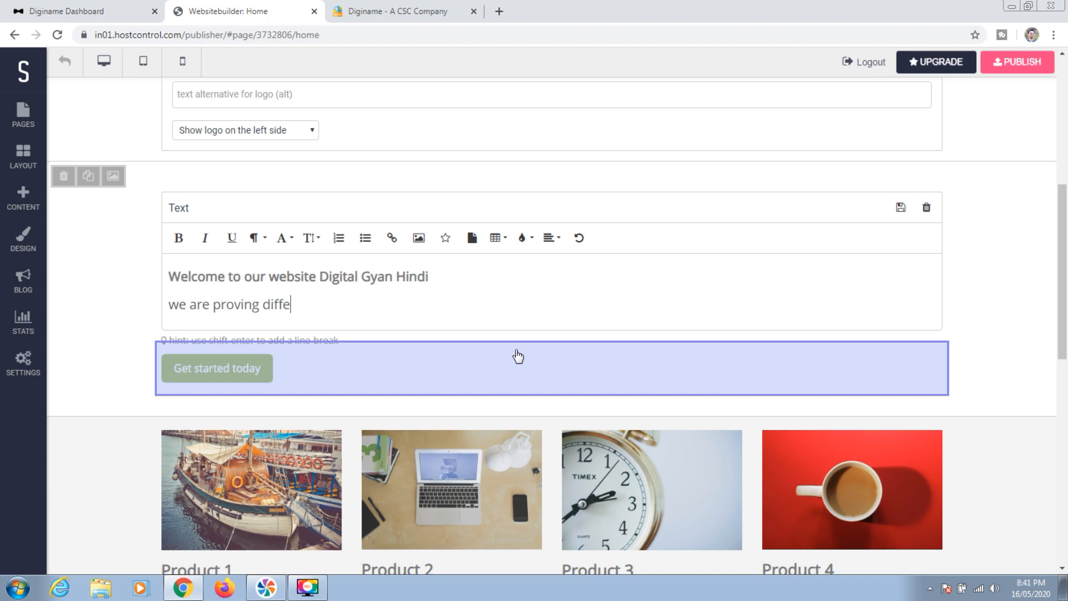
{"action": "type", "text": "rent ty"}
{"action": "key", "text": "BackSpace"}
{"action": "key", "text": "BackSpace"}
{"action": "type", "text": "types of Online"}
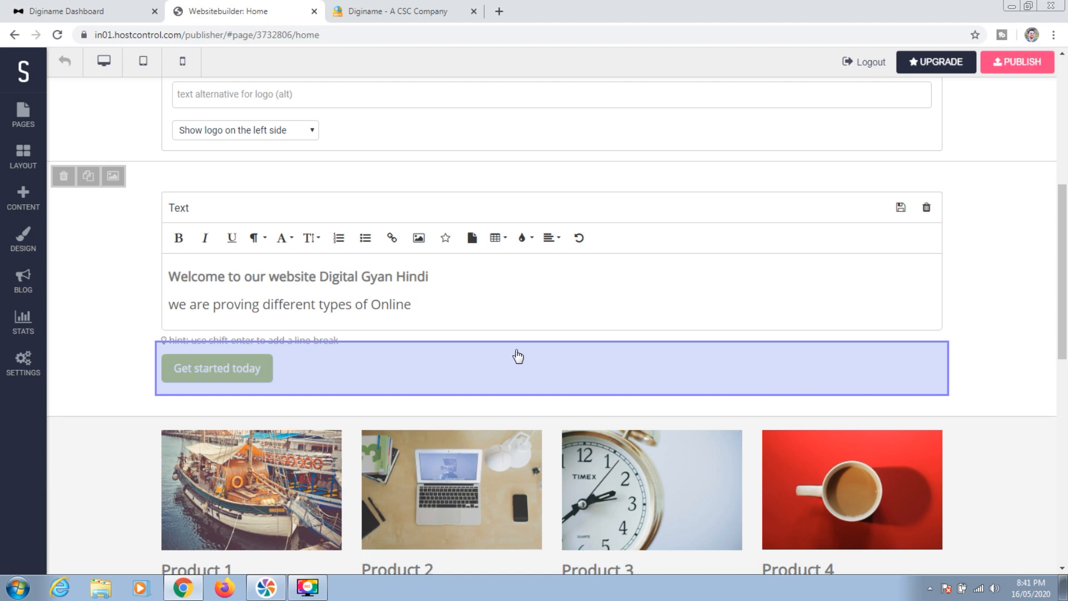
{"action": "type", "text": "G2C, B2C services"}
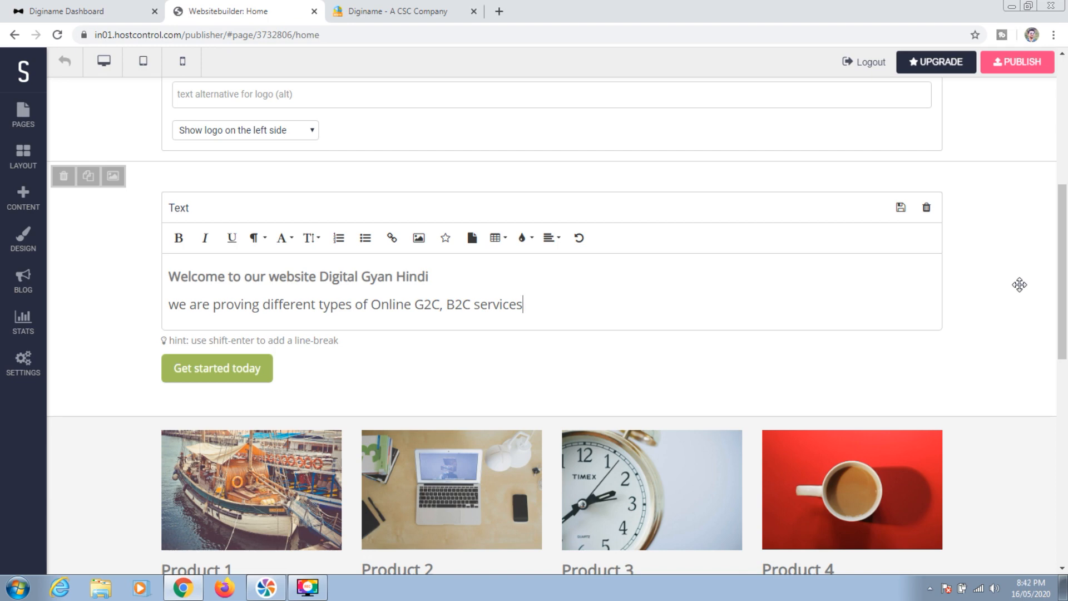
{"action": "left_click_drag", "start_coordinate": [1063, 282], "coordinate": [1063, 362]}
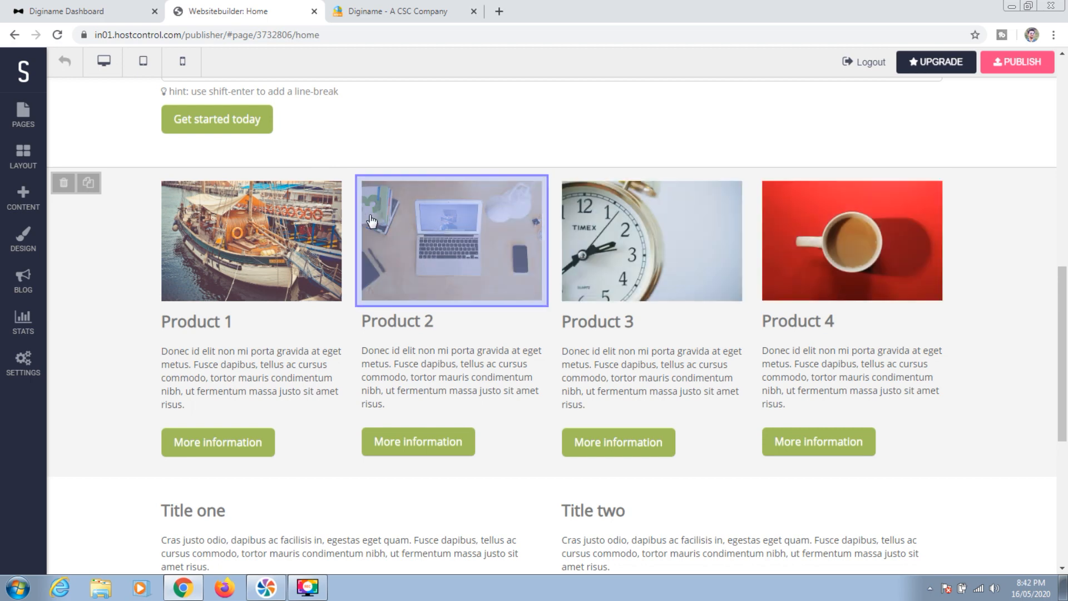
Upload the adhar image file and use it as the Product 1 picture
{"action": "left_click", "coordinate": [256, 255]}
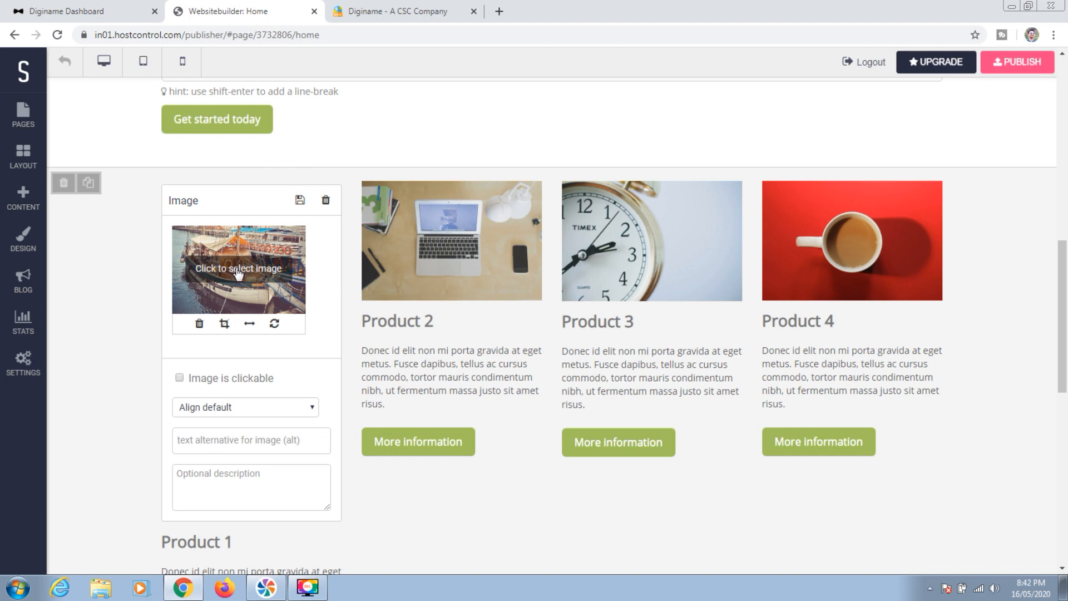
{"action": "left_click", "coordinate": [238, 270]}
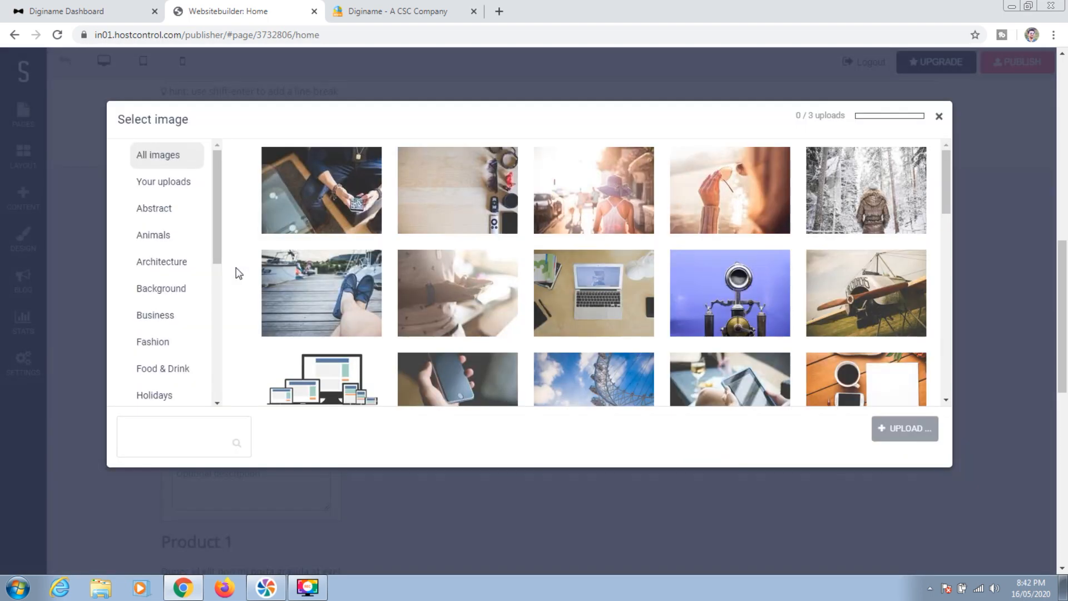
{"action": "left_click", "coordinate": [908, 430]}
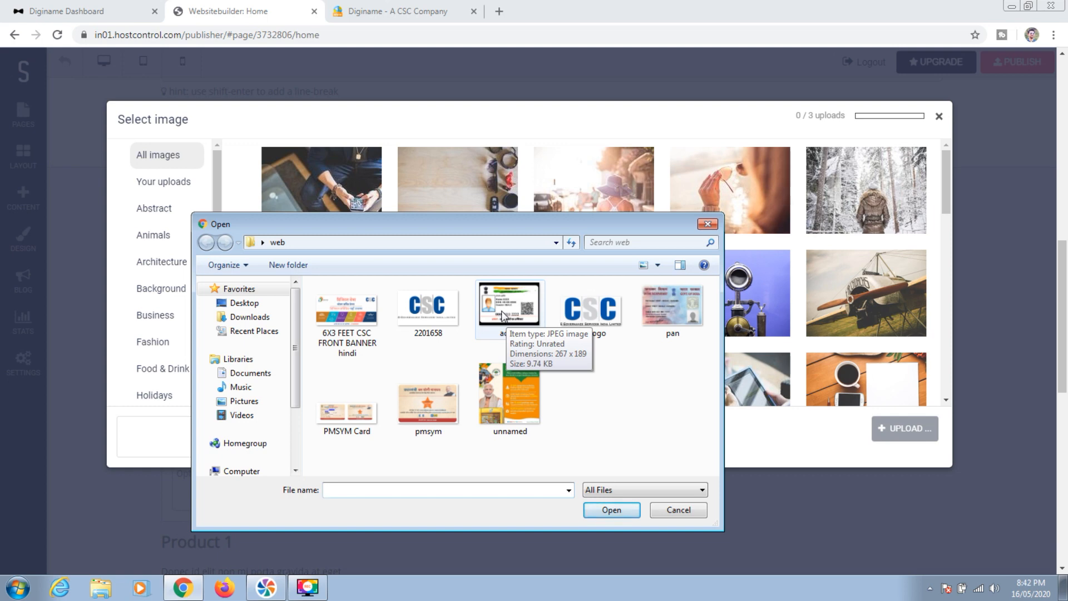
{"action": "double_click", "coordinate": [502, 315]}
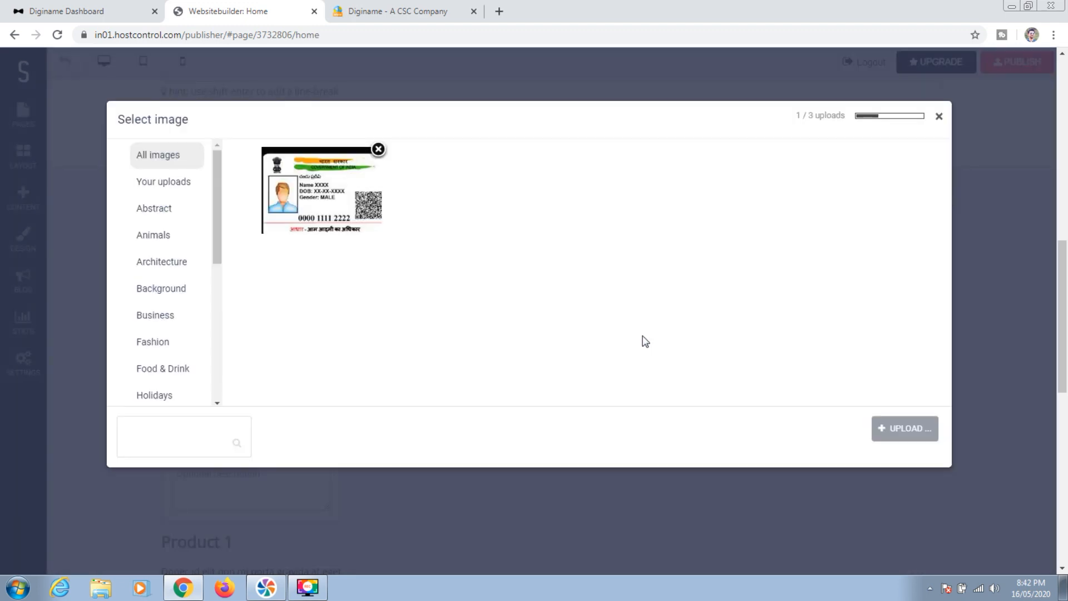
{"action": "left_click", "coordinate": [901, 430]}
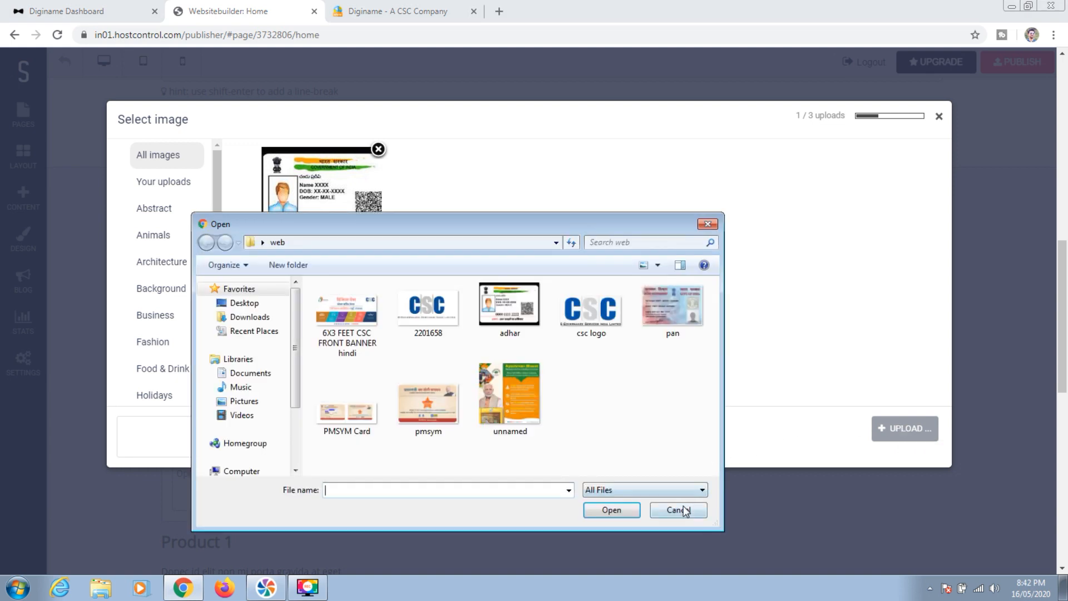
{"action": "left_click", "coordinate": [679, 509]}
{"action": "left_click", "coordinate": [333, 183]}
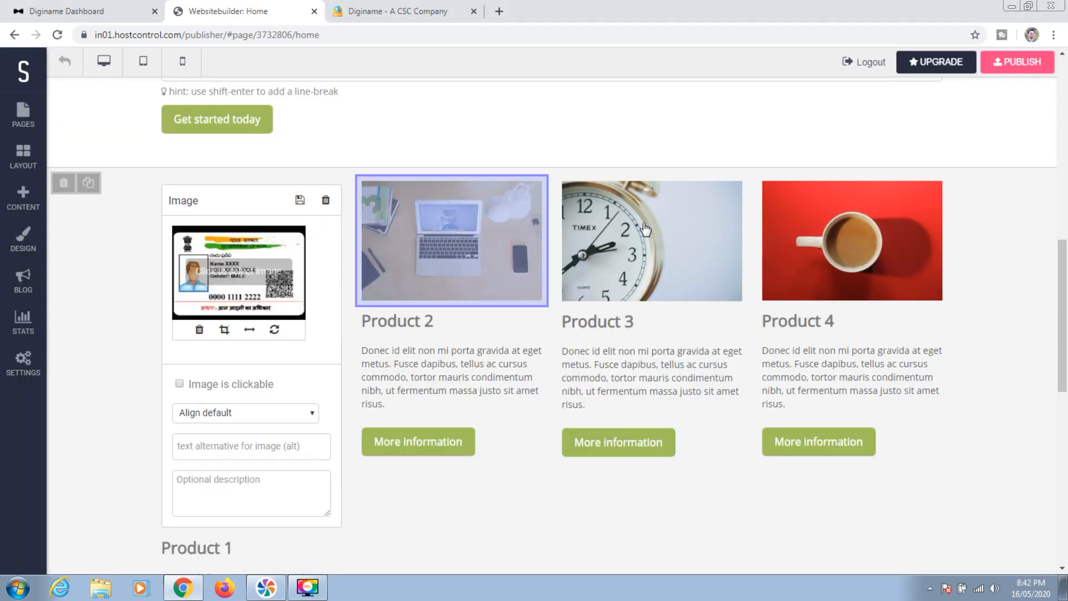
{"action": "mouse_move", "coordinate": [1062, 270]}
{"action": "left_mouse_down"}
{"action": "mouse_move", "coordinate": [1061, 296]}
{"action": "mouse_move", "coordinate": [1061, 275]}
{"action": "left_mouse_up"}
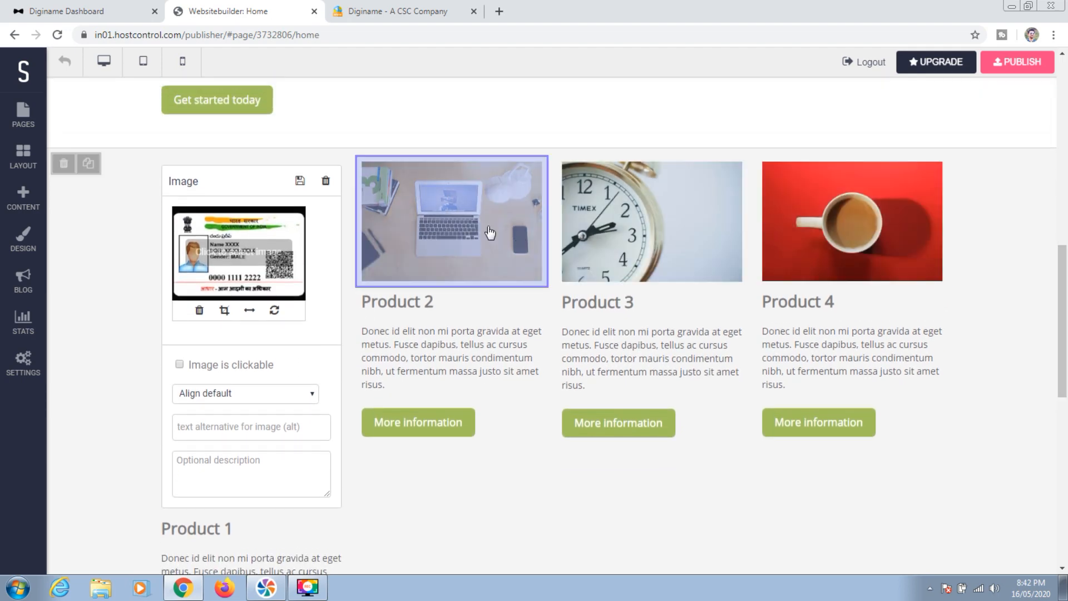
Upload the pan image file and set it as Product 2's picture
{"action": "left_click", "coordinate": [448, 224]}
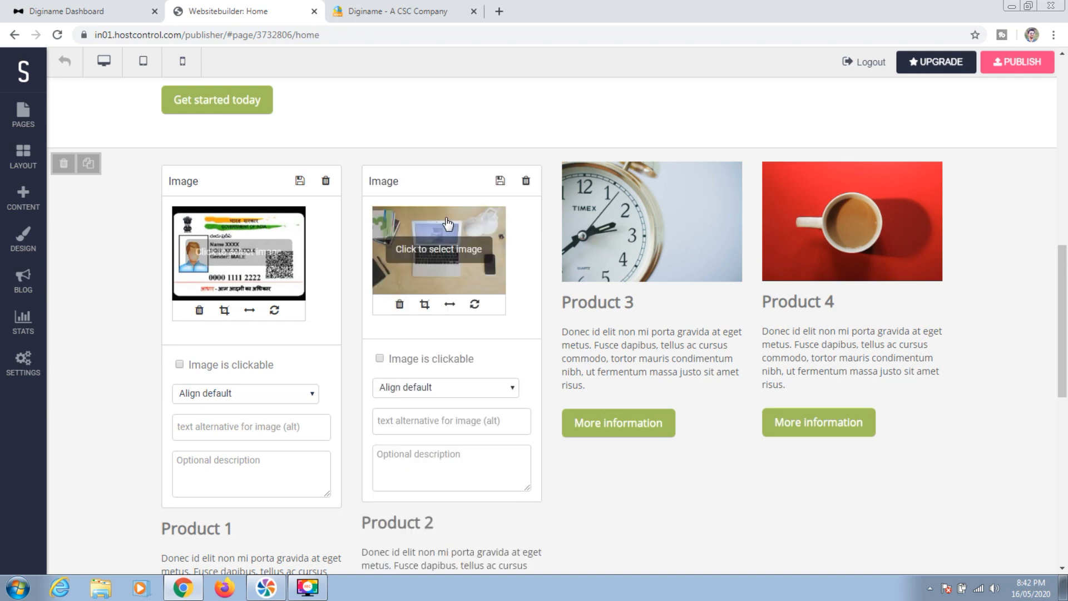
{"action": "left_click", "coordinate": [433, 254]}
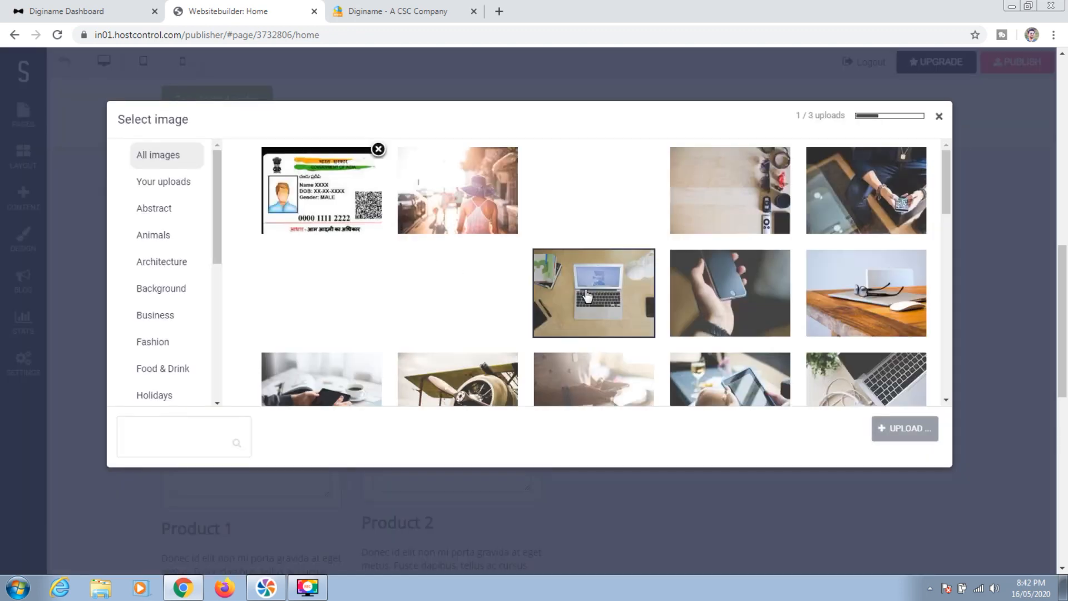
{"action": "left_click", "coordinate": [904, 428]}
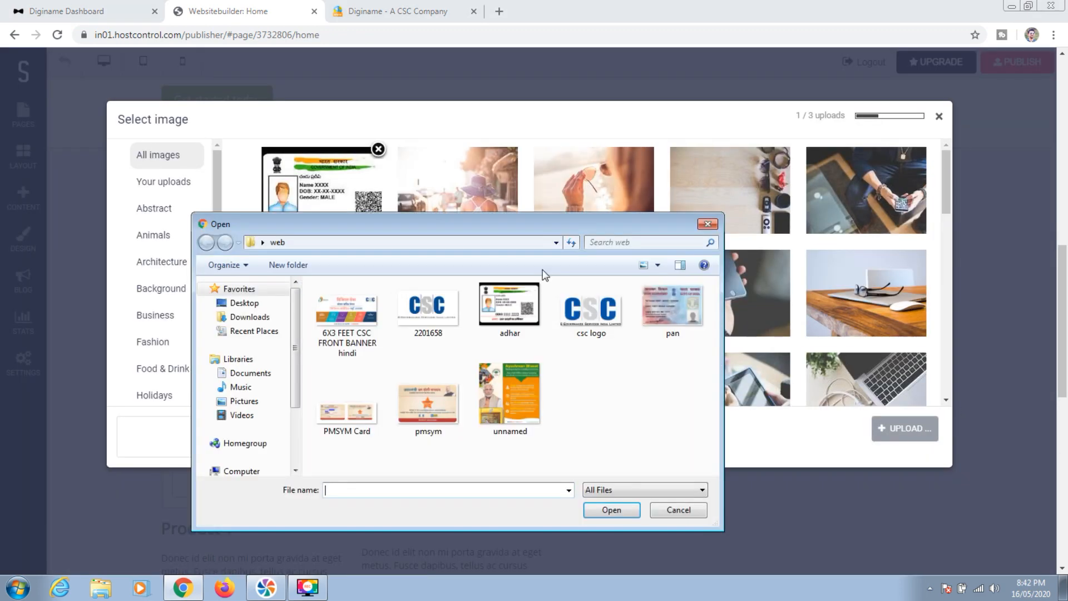
{"action": "left_click", "coordinate": [663, 301]}
{"action": "double_click", "coordinate": [663, 299]}
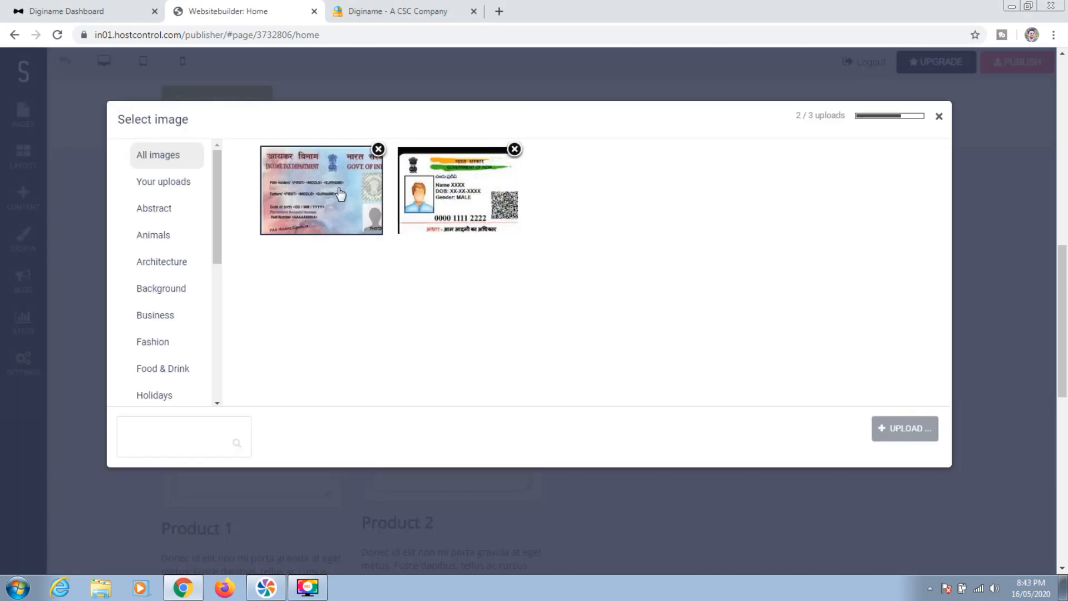
{"action": "left_click", "coordinate": [339, 195]}
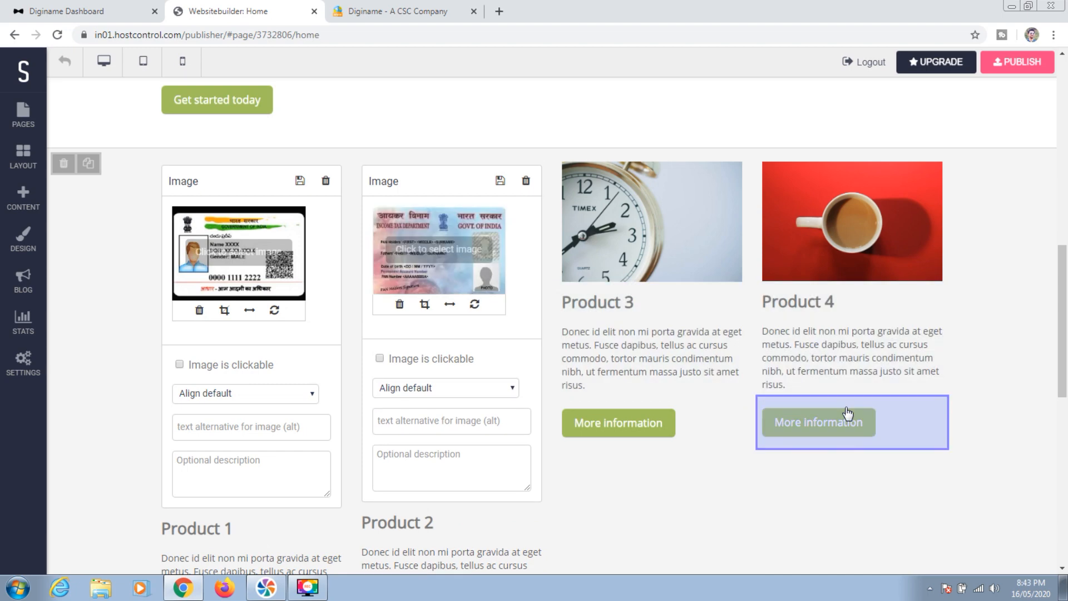
Upload the pmsym image file and set it as Product 3's picture
{"action": "left_click", "coordinate": [651, 226]}
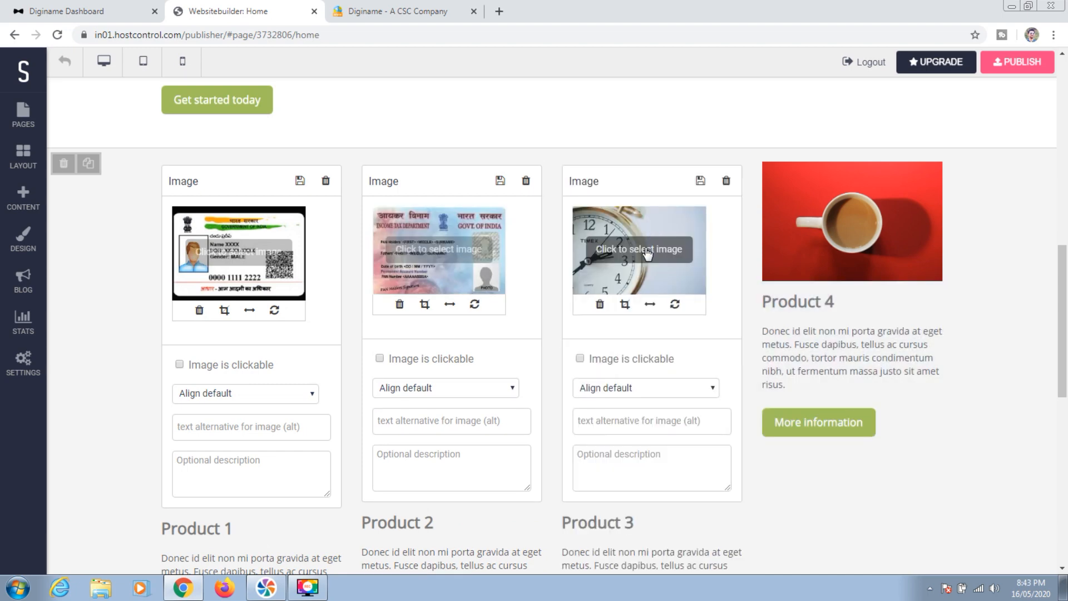
{"action": "left_click", "coordinate": [645, 247]}
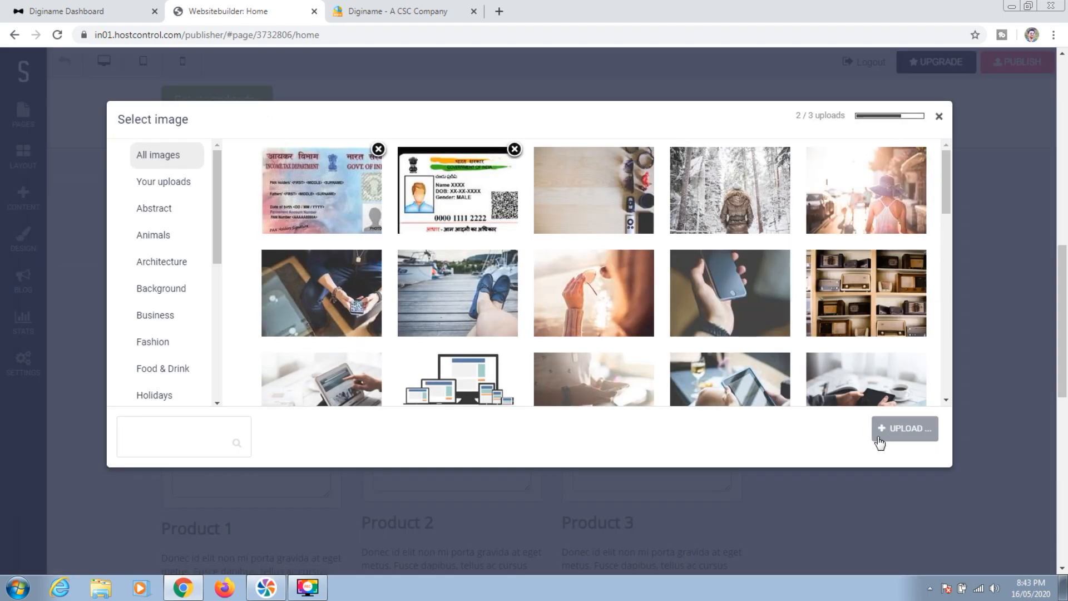
{"action": "left_click", "coordinate": [891, 443]}
{"action": "left_click", "coordinate": [437, 388]}
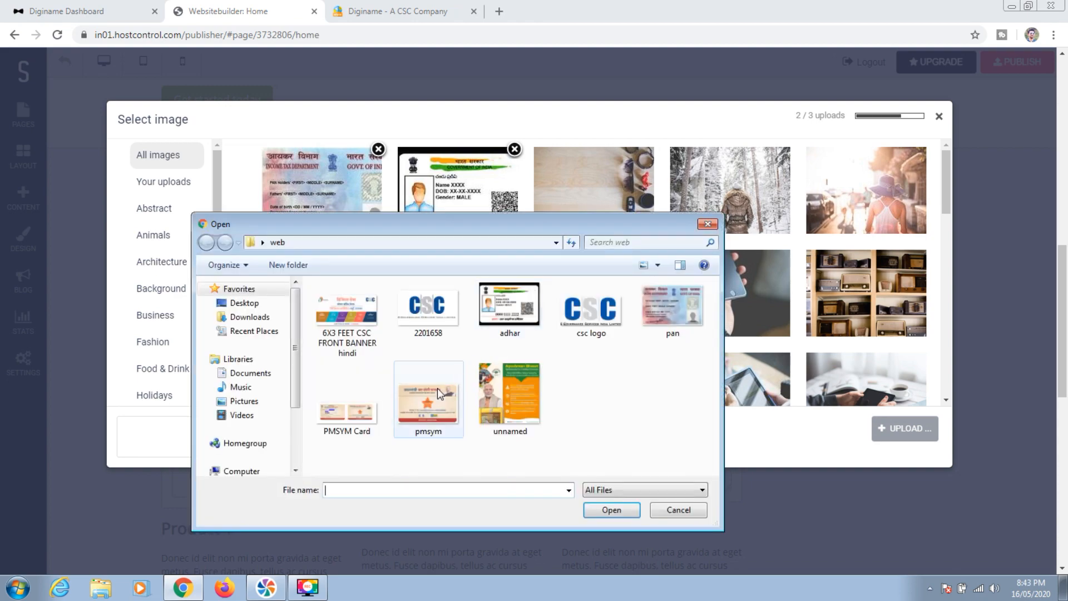
{"action": "double_click", "coordinate": [437, 388]}
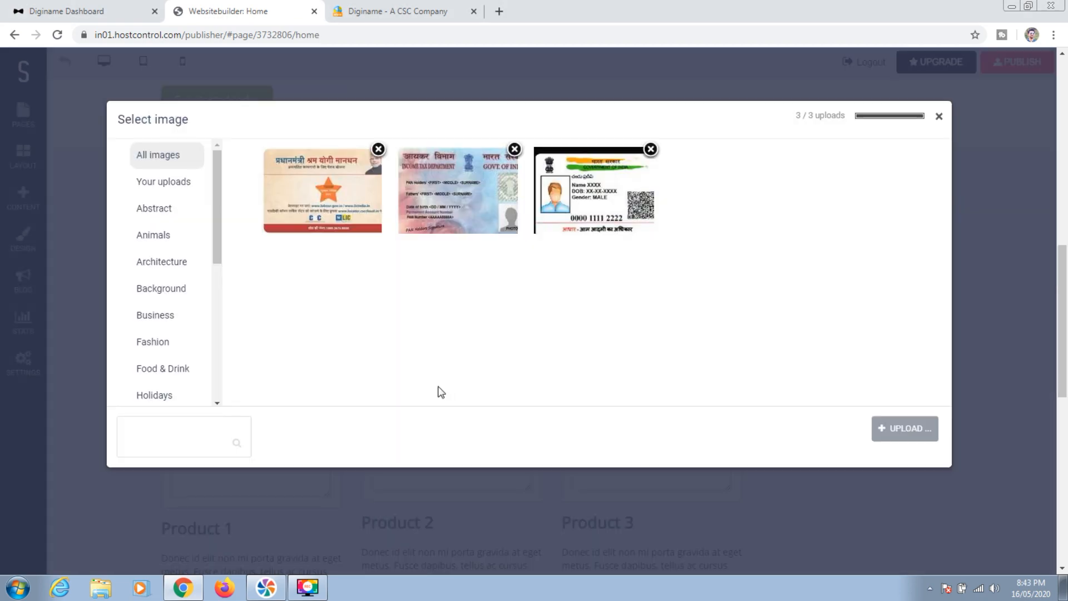
{"action": "left_click", "coordinate": [346, 222]}
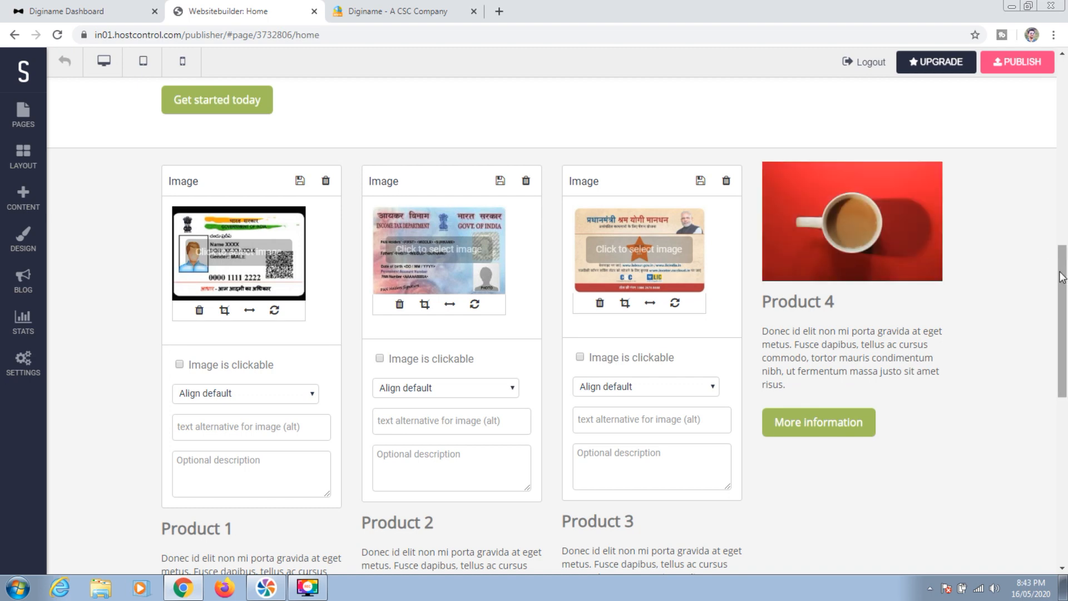
Change Product 1's heading to 'Aadhar Card Print Service'
{"action": "left_click_drag", "start_coordinate": [1061, 277], "coordinate": [1062, 309]}
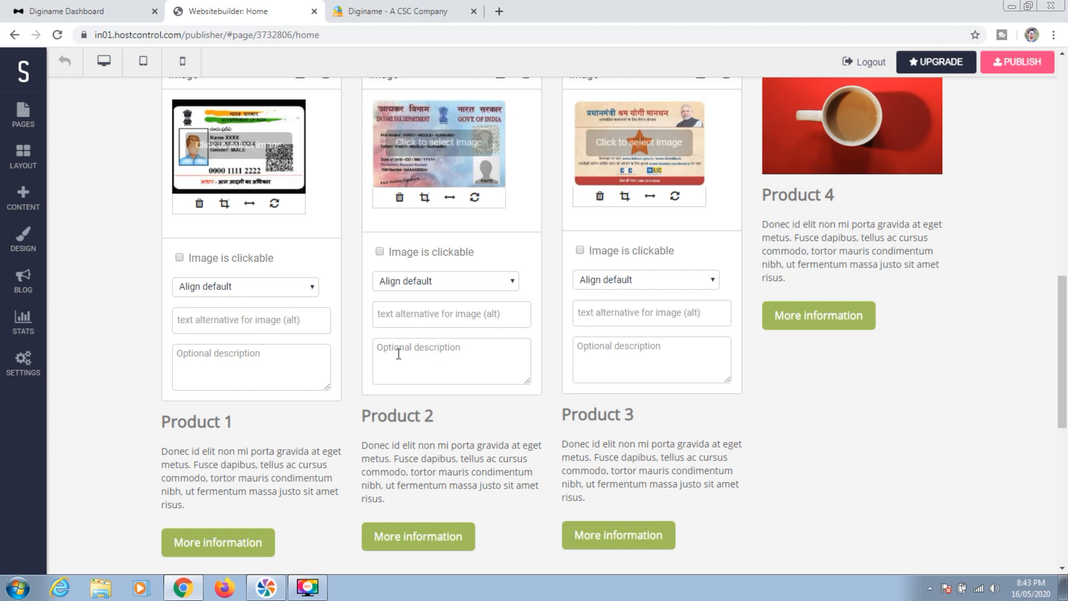
{"action": "left_click", "coordinate": [222, 426]}
{"action": "left_click_drag", "start_coordinate": [1063, 330], "coordinate": [1062, 398]}
{"action": "left_click_drag", "start_coordinate": [241, 292], "coordinate": [168, 292]}
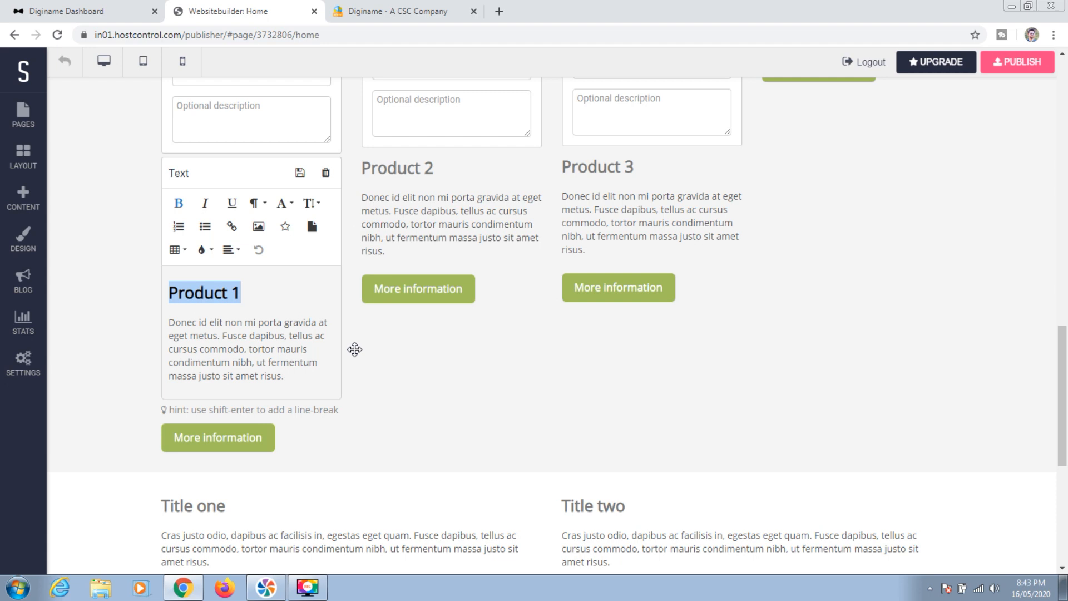
{"action": "type", "text": "Aadhar Card P"}
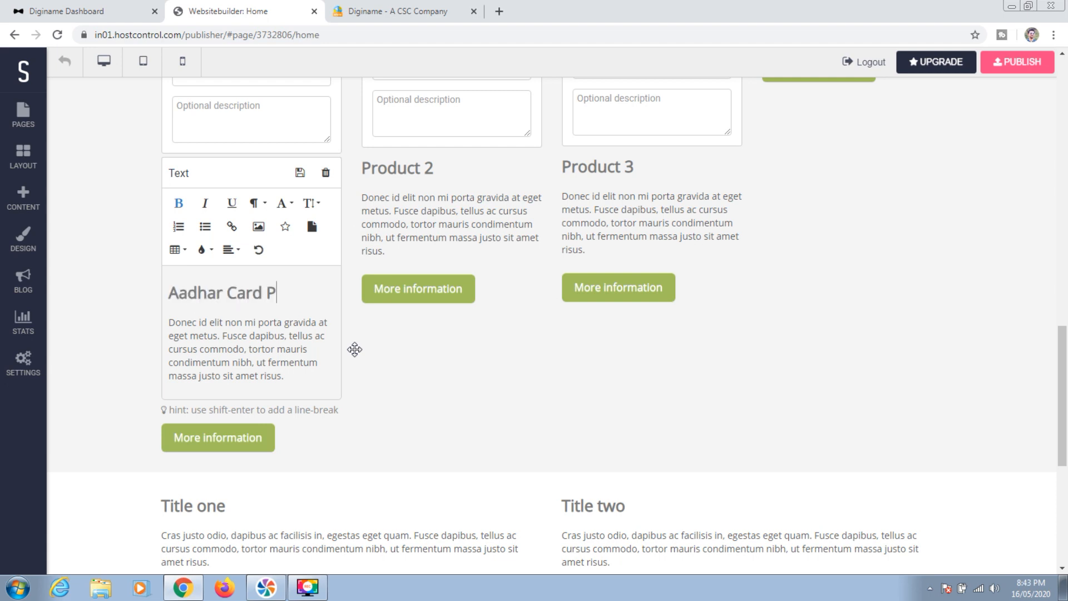
{"action": "type", "text": "rint Service"}
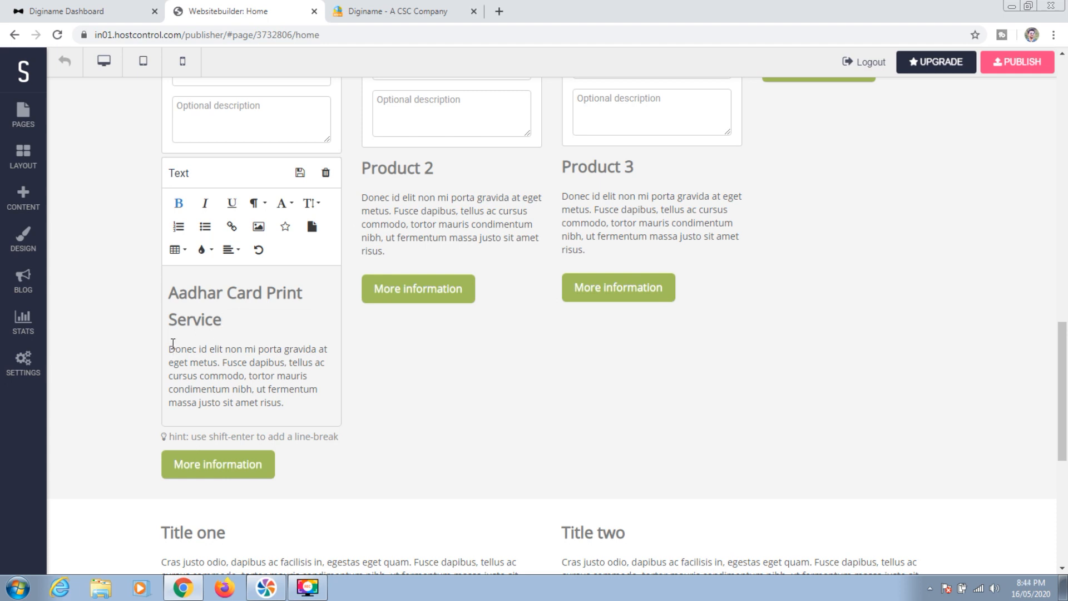
Replace Product 1's description with 'eadhar card downloading, printing and lamination etc'
{"action": "left_click_drag", "start_coordinate": [169, 348], "coordinate": [295, 403]}
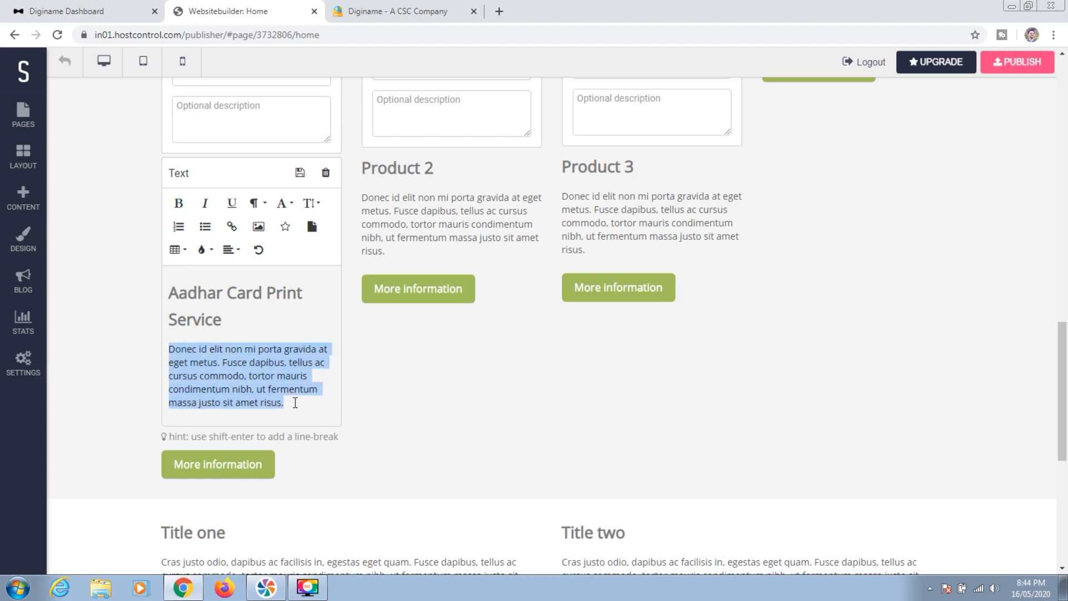
{"action": "type", "text": "eadhar card downloading, printing and lamination etc"}
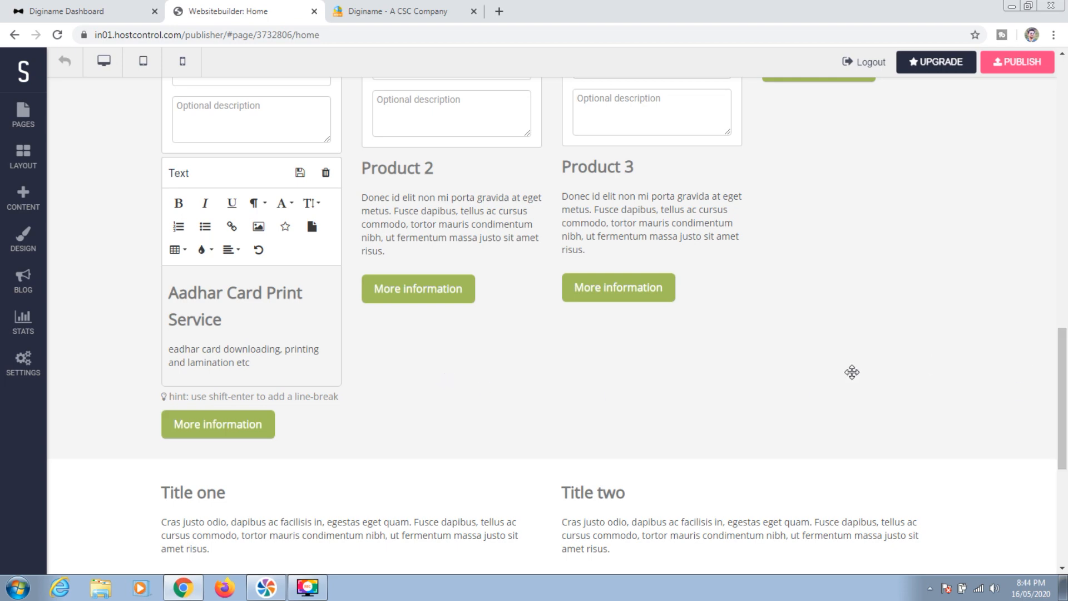
{"action": "scroll", "coordinate": [1065, 367], "scroll_direction": "up", "scroll_amount": 1}
{"action": "scroll", "coordinate": [1064, 356], "scroll_direction": "up", "scroll_amount": 3}
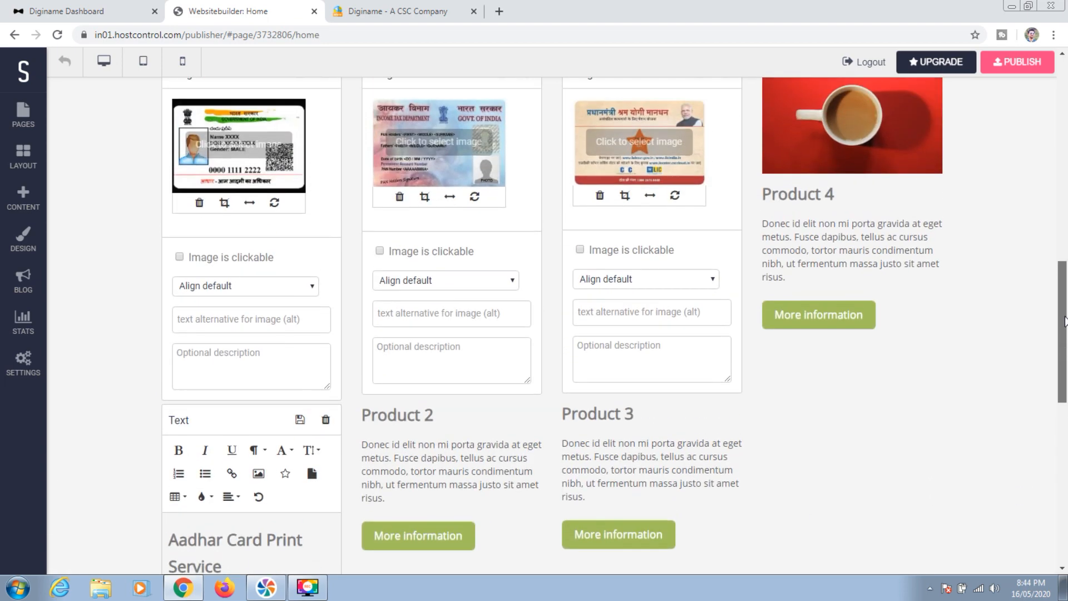
{"action": "scroll", "coordinate": [1064, 344], "scroll_direction": "down", "scroll_amount": 1}
Title Product 2 'PAN Card' and describe same-day ePAN application
{"action": "scroll", "coordinate": [1064, 334], "scroll_direction": "down", "scroll_amount": 2}
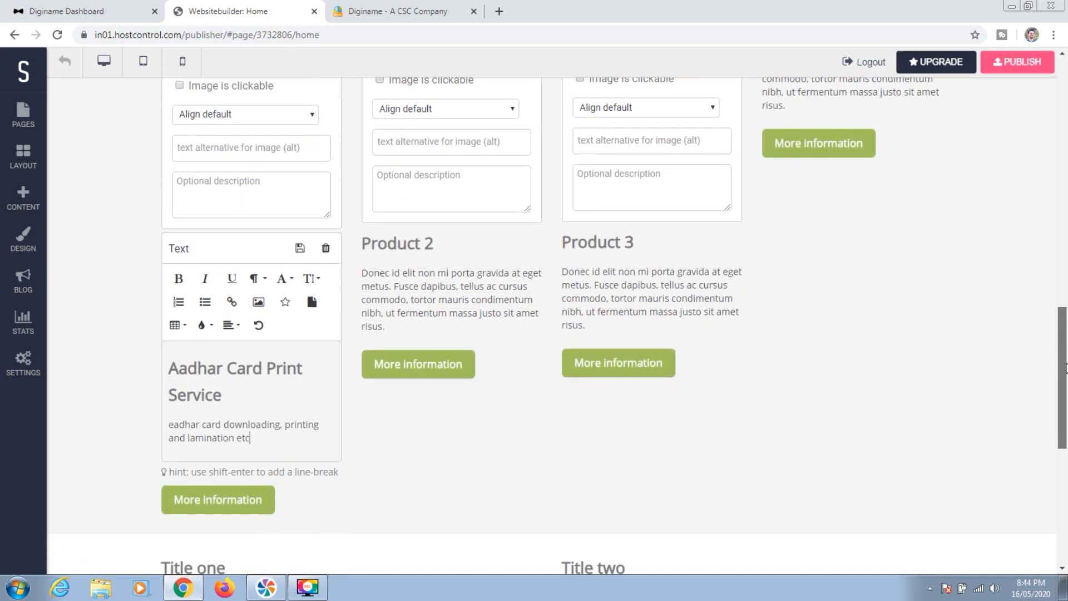
{"action": "left_click", "coordinate": [438, 255]}
{"action": "left_click_drag", "start_coordinate": [444, 362], "coordinate": [368, 362]}
{"action": "type", "text": "PAN Card"}
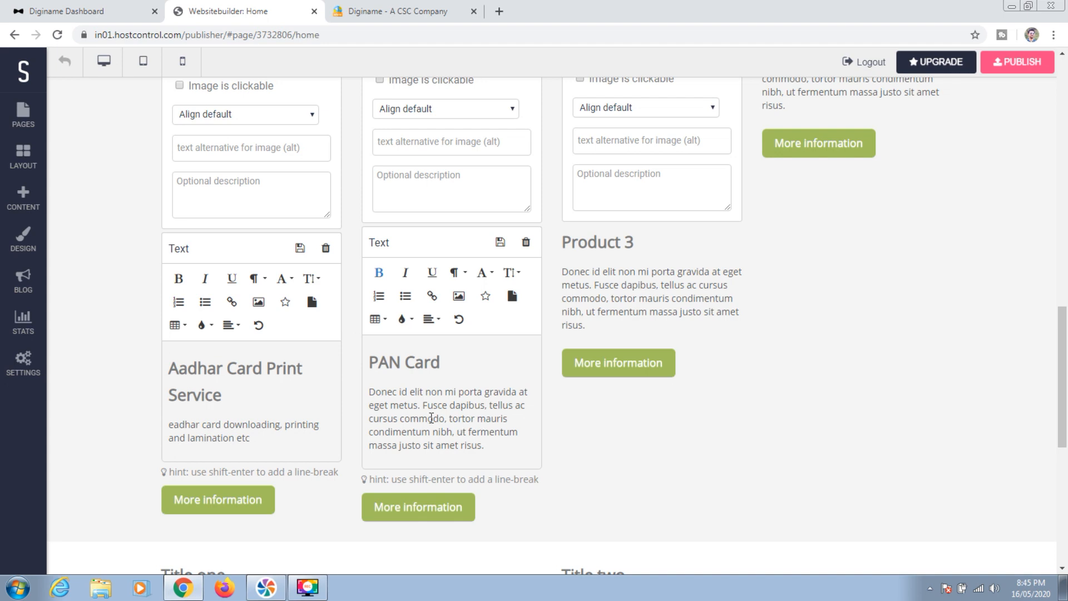
{"action": "left_click", "coordinate": [392, 412]}
{"action": "type", "text": "PAN Card, ePAN application same day ePAN"}
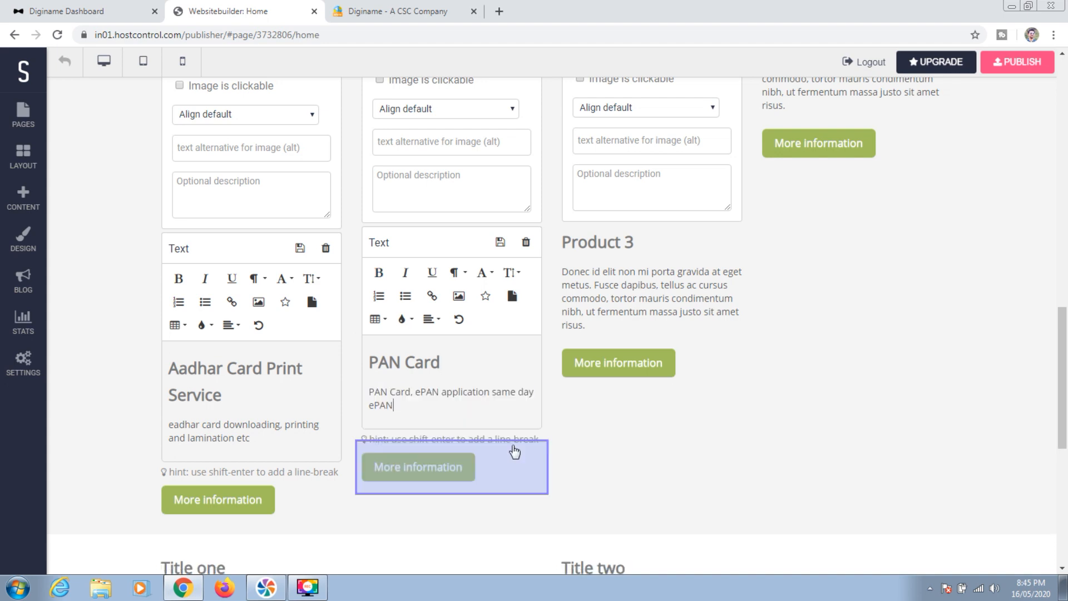
Retitle Product 3 'Pradhan Mantry Shram Yogi Mandhan' and write its PMSYM service description
{"action": "left_click_drag", "start_coordinate": [1063, 343], "coordinate": [1065, 292]}
{"action": "left_click", "coordinate": [644, 429]}
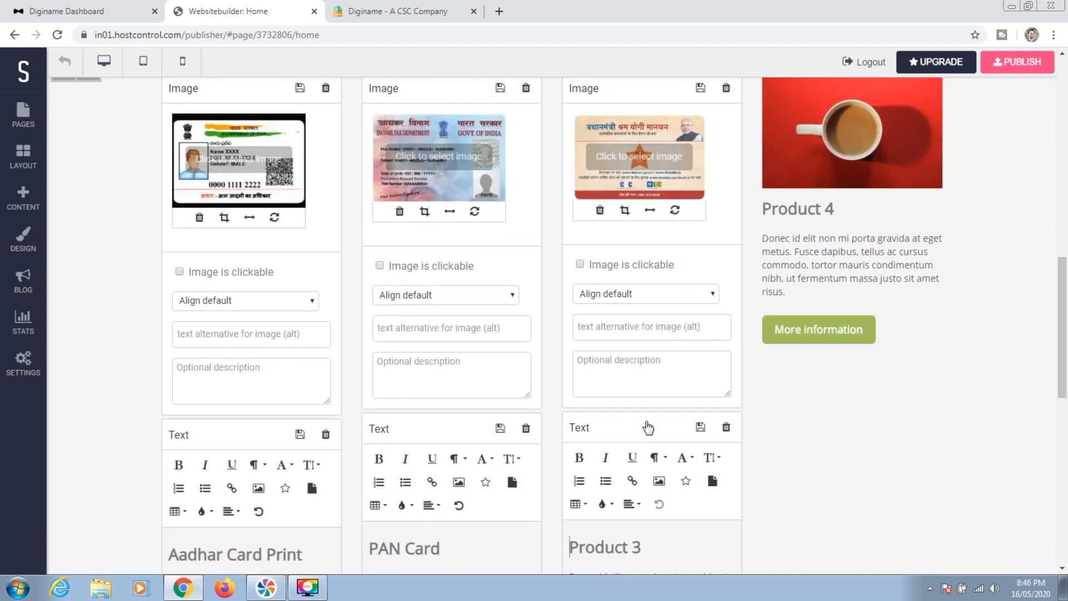
{"action": "scroll", "coordinate": [1064, 313], "scroll_direction": "down", "scroll_amount": 4}
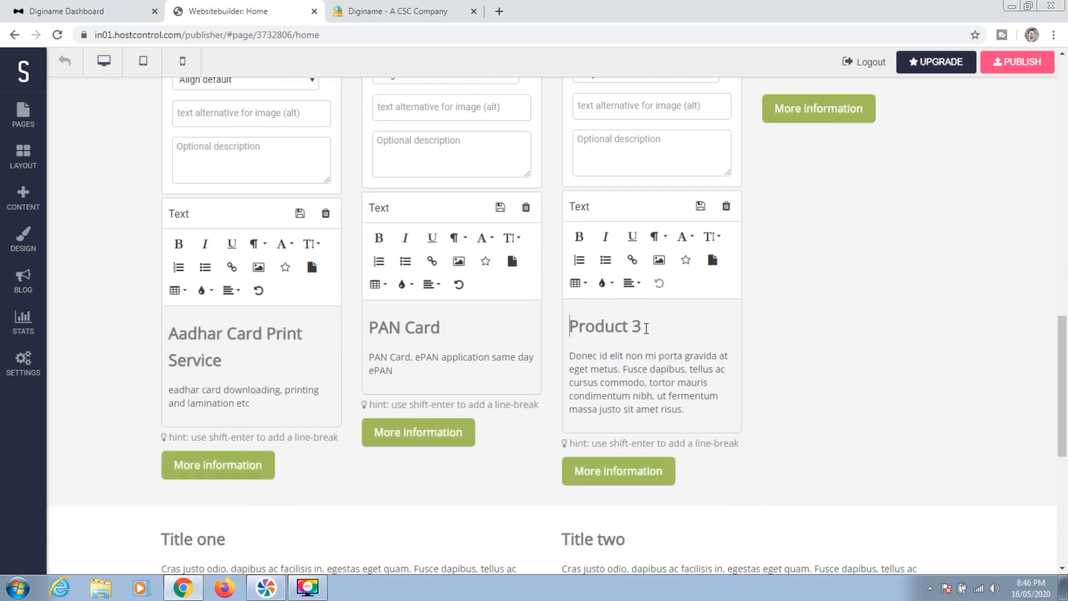
{"action": "left_click_drag", "start_coordinate": [642, 327], "coordinate": [568, 327]}
{"action": "type", "text": "Pradhan Mantry"}
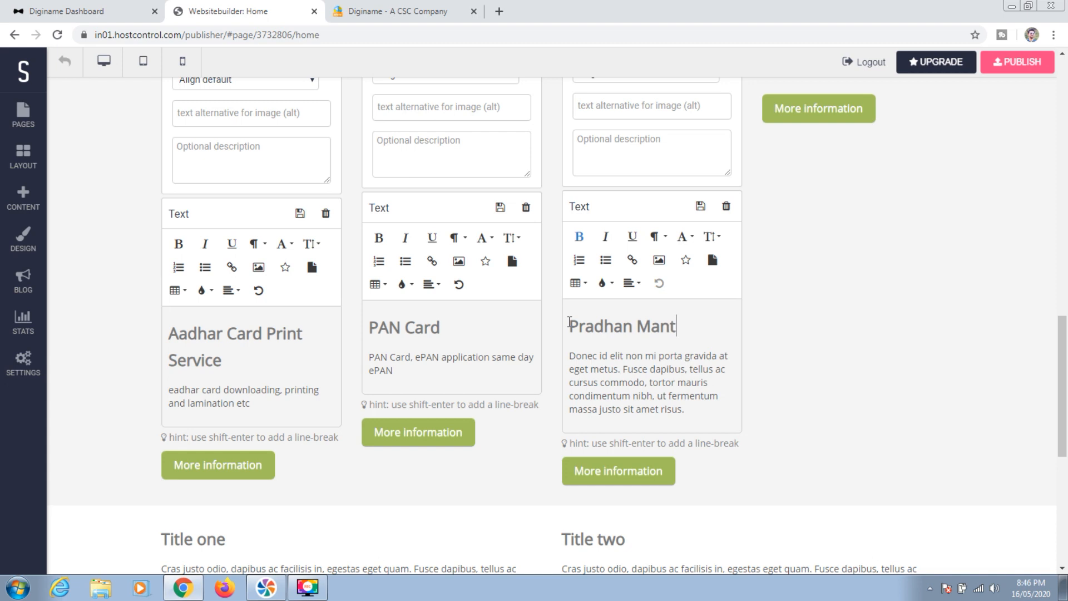
{"action": "type", "text": " Shra"}
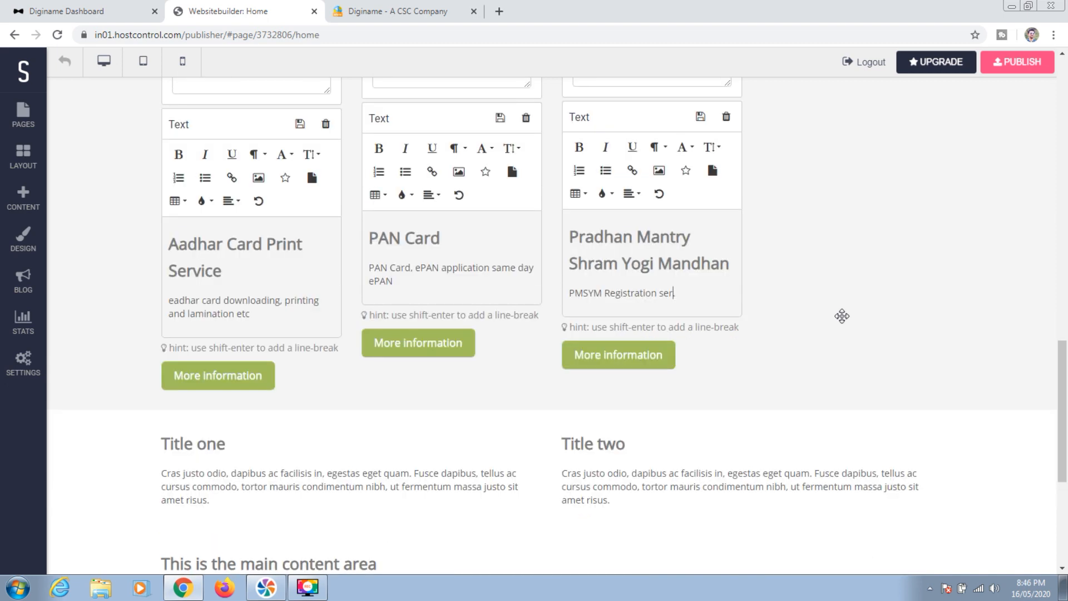
{"action": "type", "text": "vice a"}
{"action": "type", "text": "vailable here."}
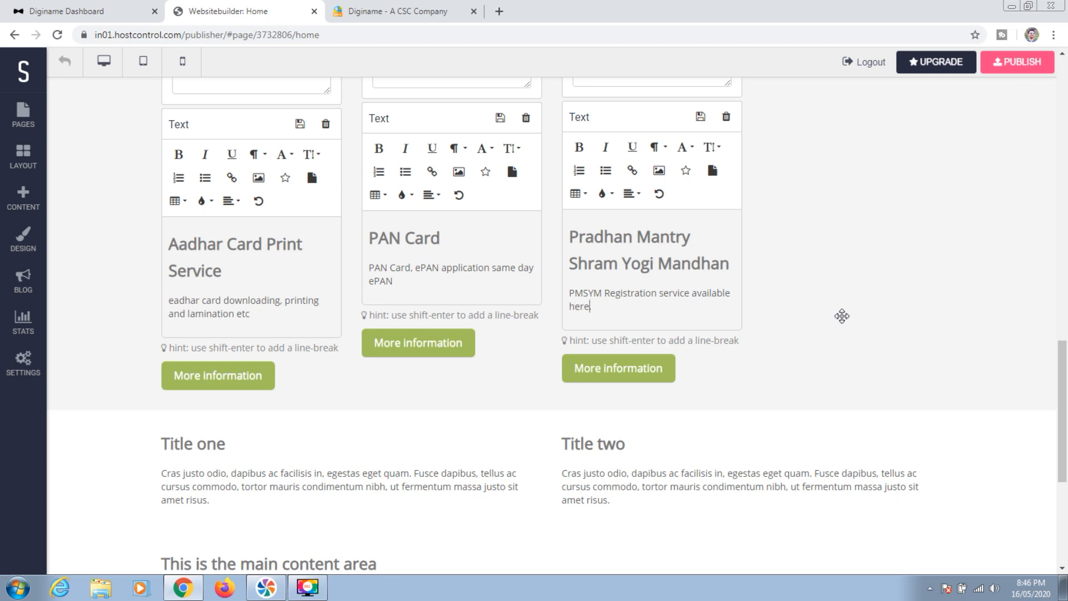
{"action": "left_click_drag", "start_coordinate": [1059, 378], "coordinate": [1061, 279]}
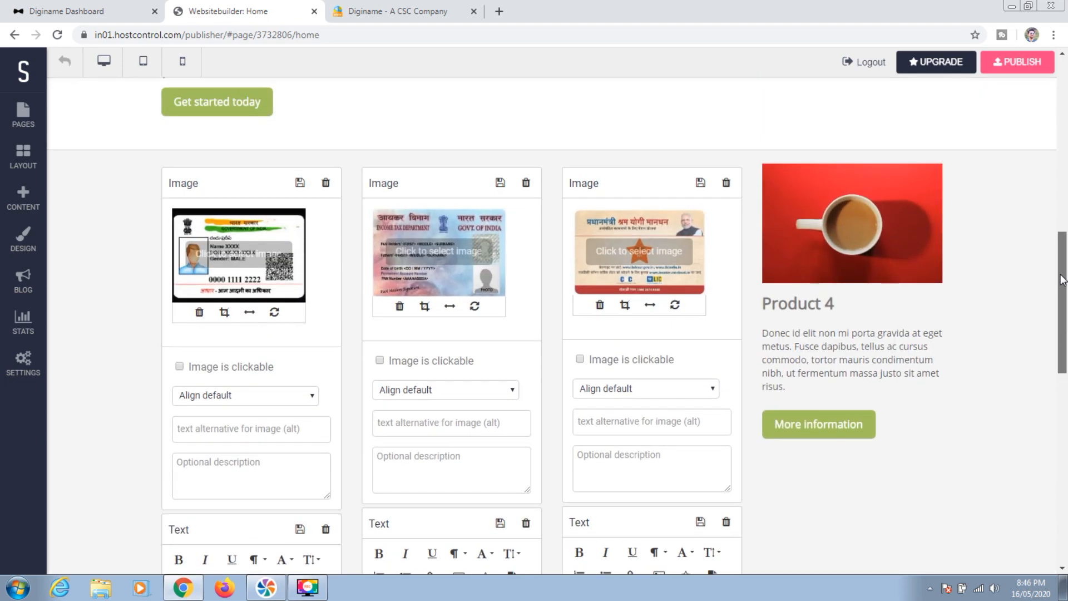
{"action": "left_click_drag", "start_coordinate": [1061, 279], "coordinate": [1061, 440]}
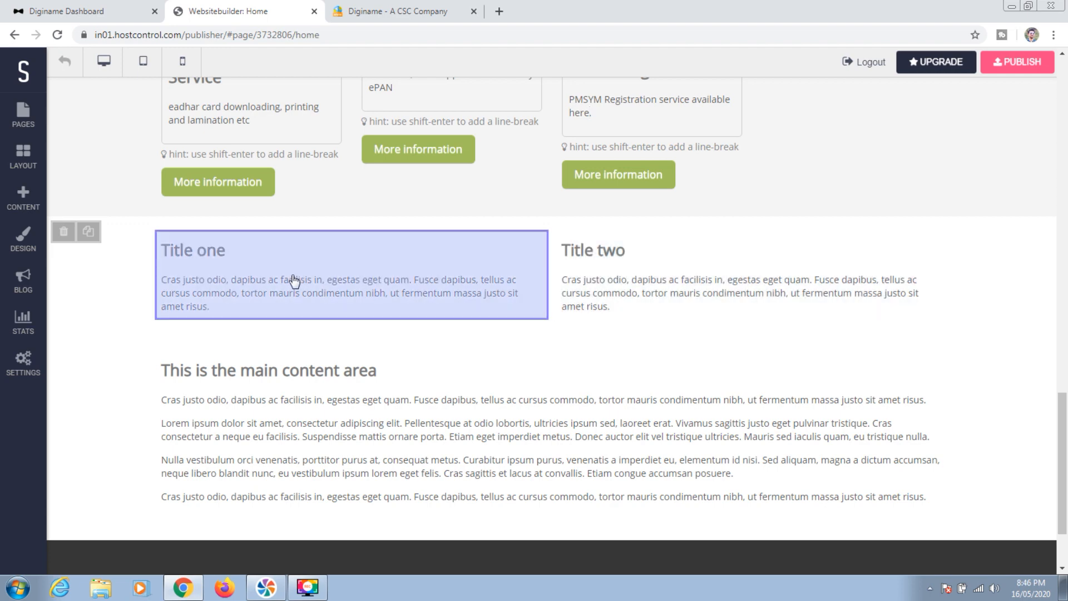
Rename the 'Title one' heading to 'Banking Service'
{"action": "left_click", "coordinate": [294, 281]}
{"action": "left_click_drag", "start_coordinate": [237, 346], "coordinate": [170, 345]}
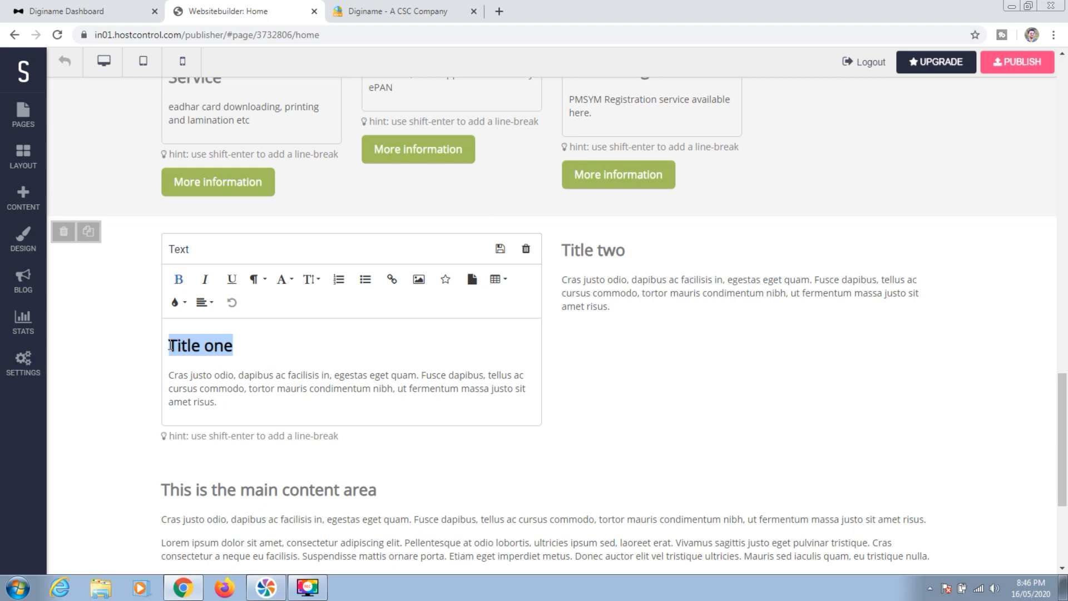
{"action": "type", "text": "Banking Ser"}
{"action": "type", "text": "ive"}
{"action": "key", "text": "BackSpace"}
{"action": "key", "text": "BackSpace"}
{"action": "key", "text": "BackSpace"}
{"action": "type", "text": "vice"}
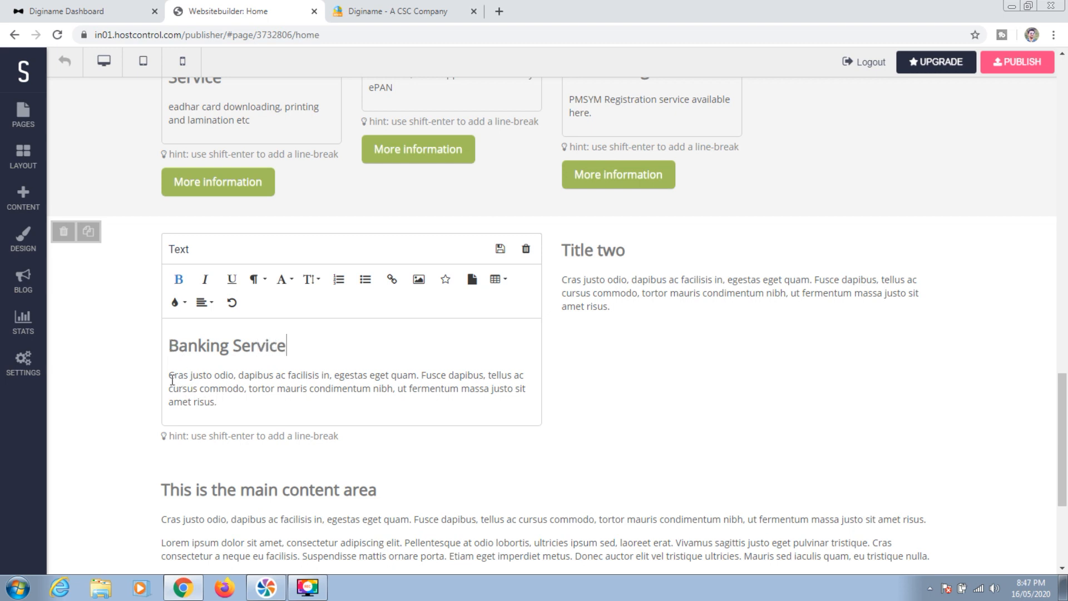
{"action": "scroll", "coordinate": [270, 263], "scroll_direction": "down", "scroll_amount": 3}
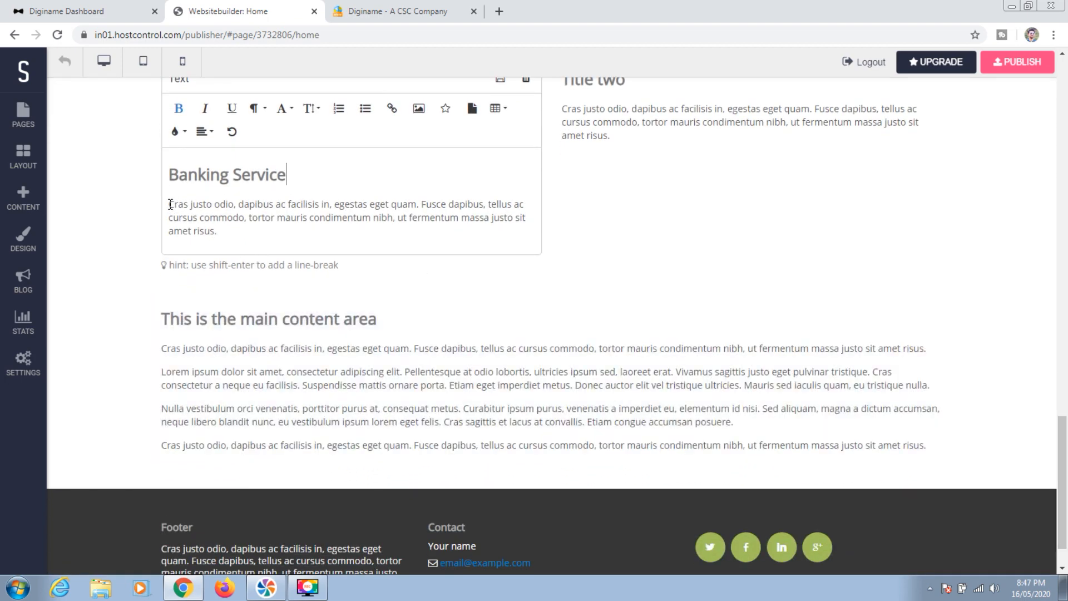
{"action": "left_click_drag", "start_coordinate": [171, 204], "coordinate": [223, 232]}
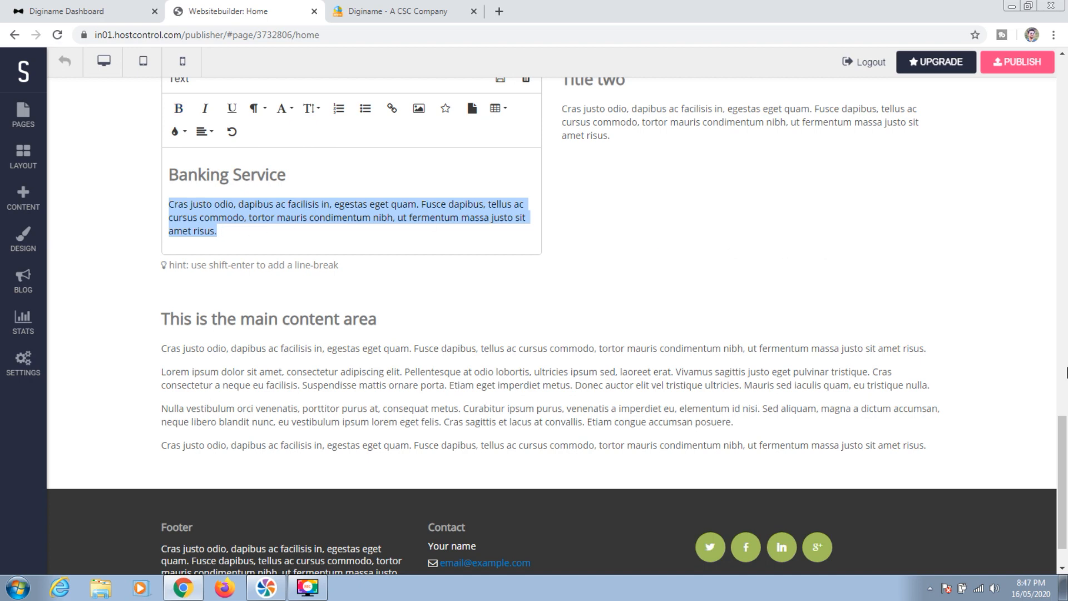
Rename the 'Title two' heading to 'Telemedicine Service'
{"action": "left_click_drag", "start_coordinate": [1064, 447], "coordinate": [1064, 410]}
{"action": "left_click", "coordinate": [601, 265]}
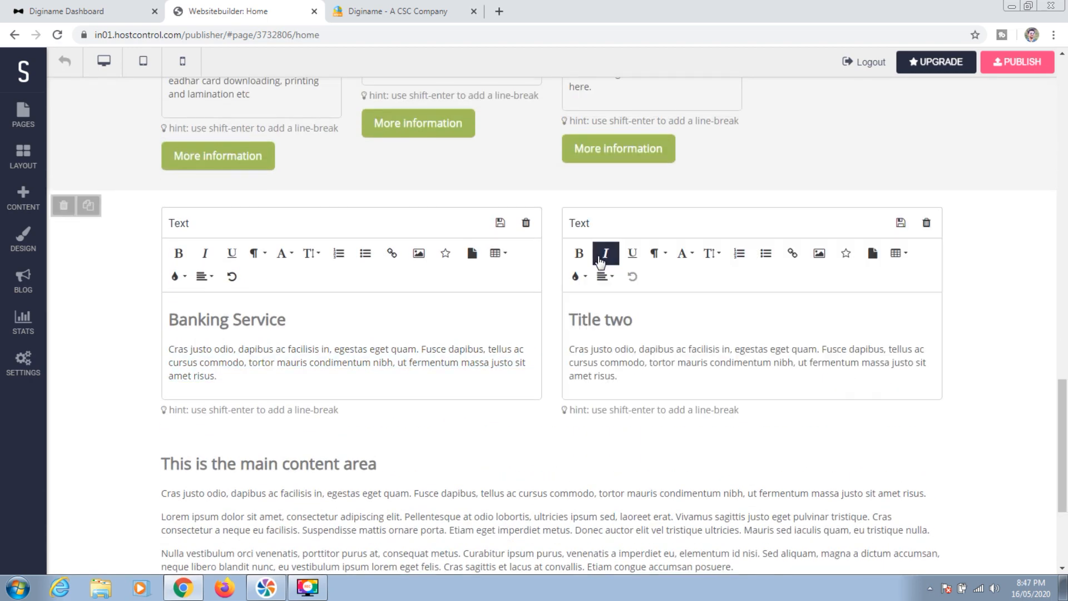
{"action": "left_click_drag", "start_coordinate": [639, 323], "coordinate": [568, 319]}
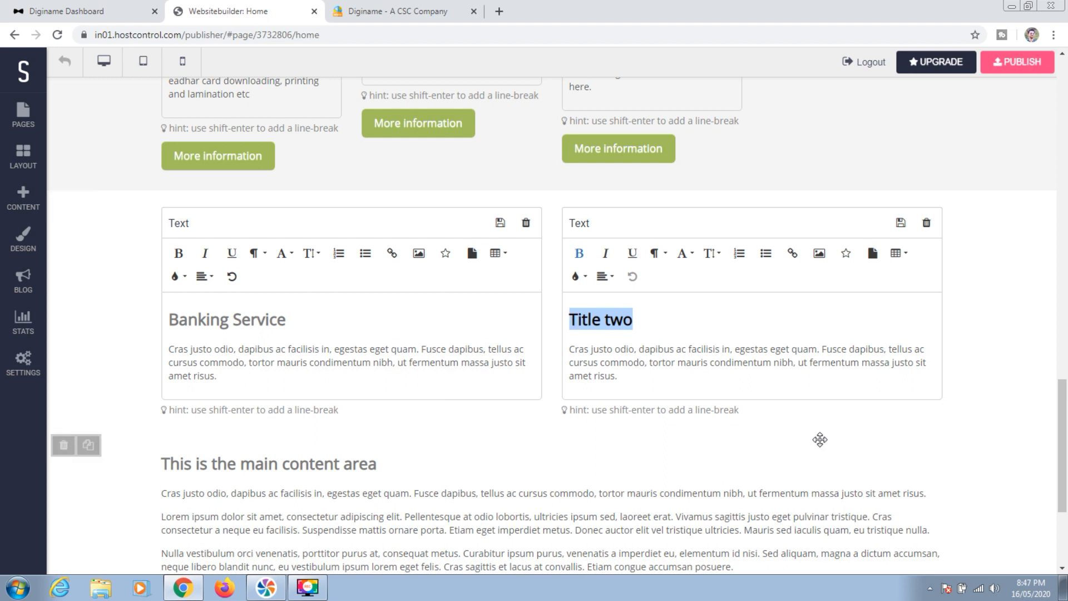
{"action": "type", "text": "Tel"}
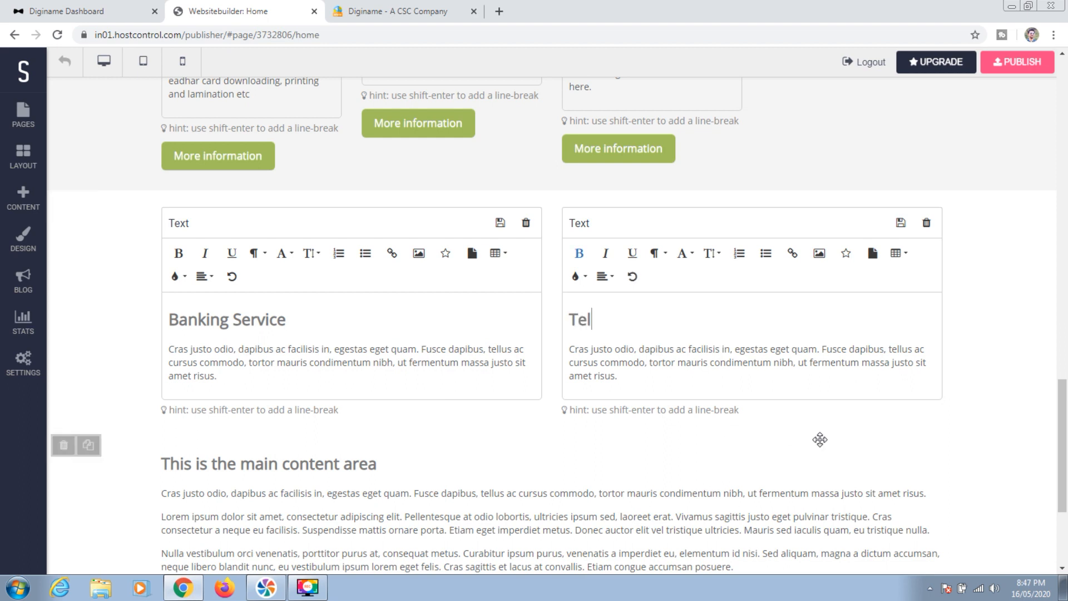
{"action": "type", "text": "emedicine "}
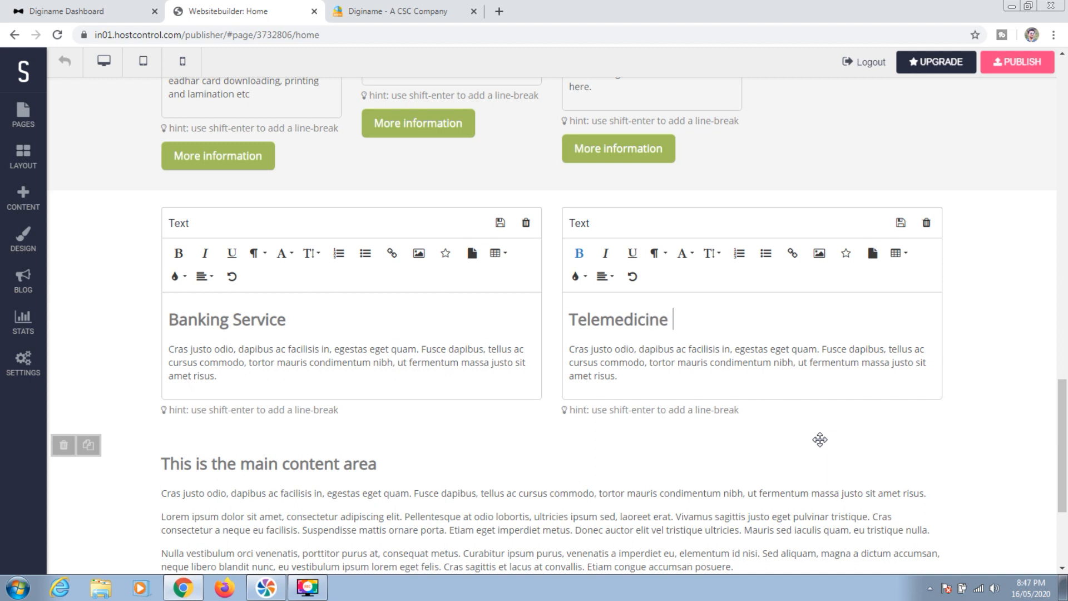
{"action": "type", "text": "Seric"}
{"action": "key", "text": "BackSpace"}
{"action": "type", "text": "vice"}
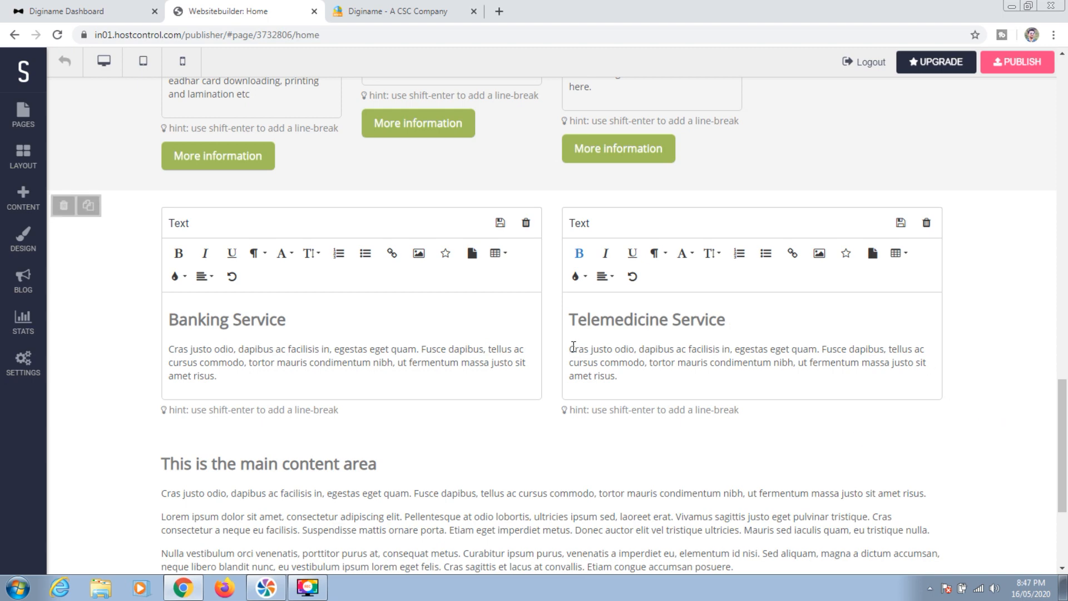
{"action": "left_click_drag", "start_coordinate": [571, 348], "coordinate": [632, 374]}
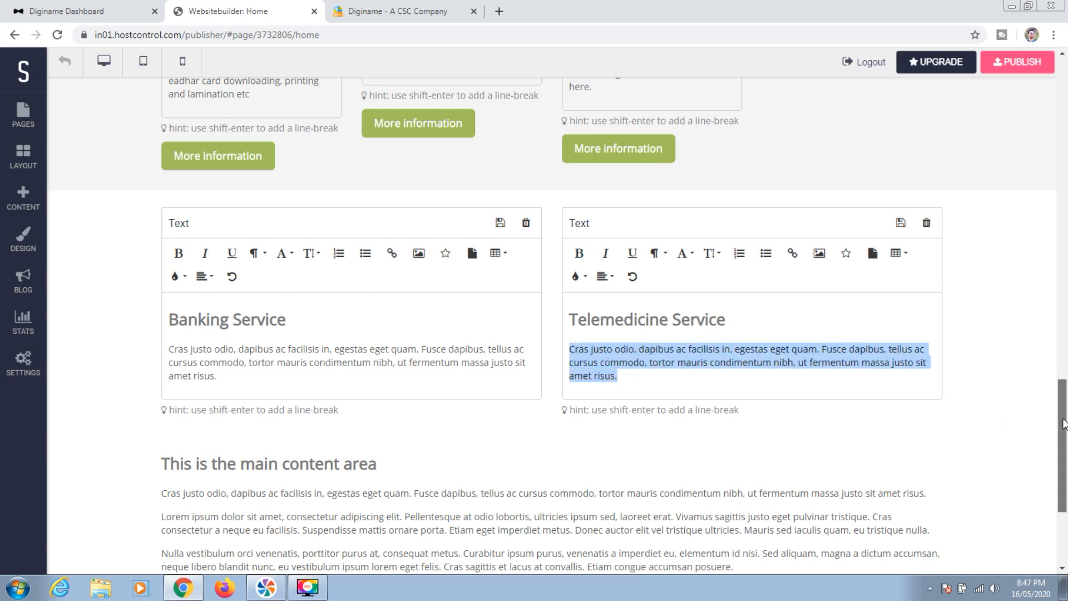
{"action": "left_click_drag", "start_coordinate": [1064, 422], "coordinate": [1065, 474]}
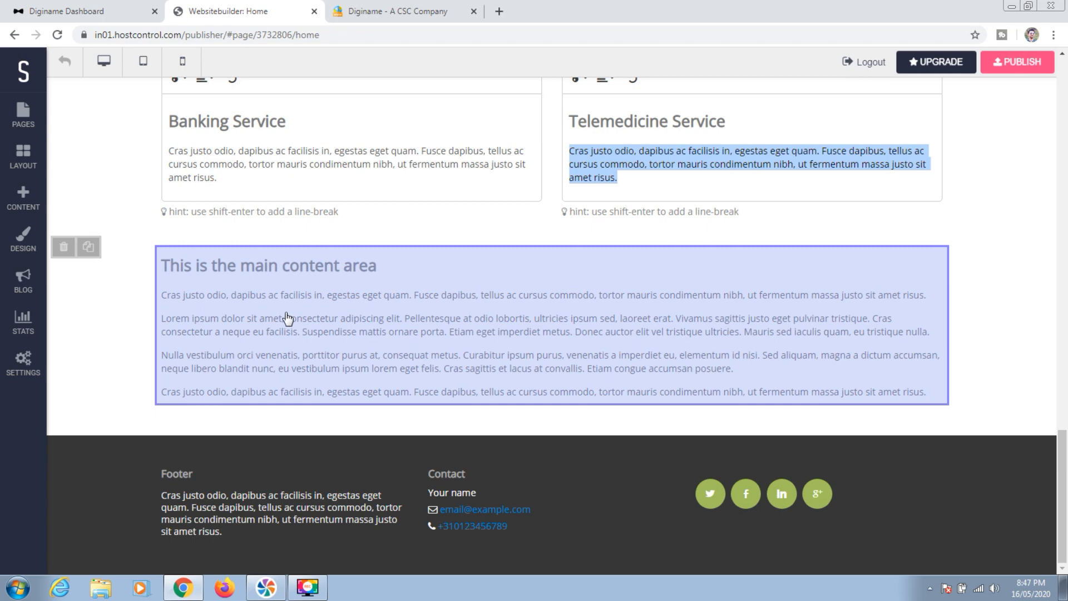
Head the footer column 'Centre Address' and list VPO ABC, Tehsil ABC and Distt ABC
{"action": "left_click", "coordinate": [287, 319]}
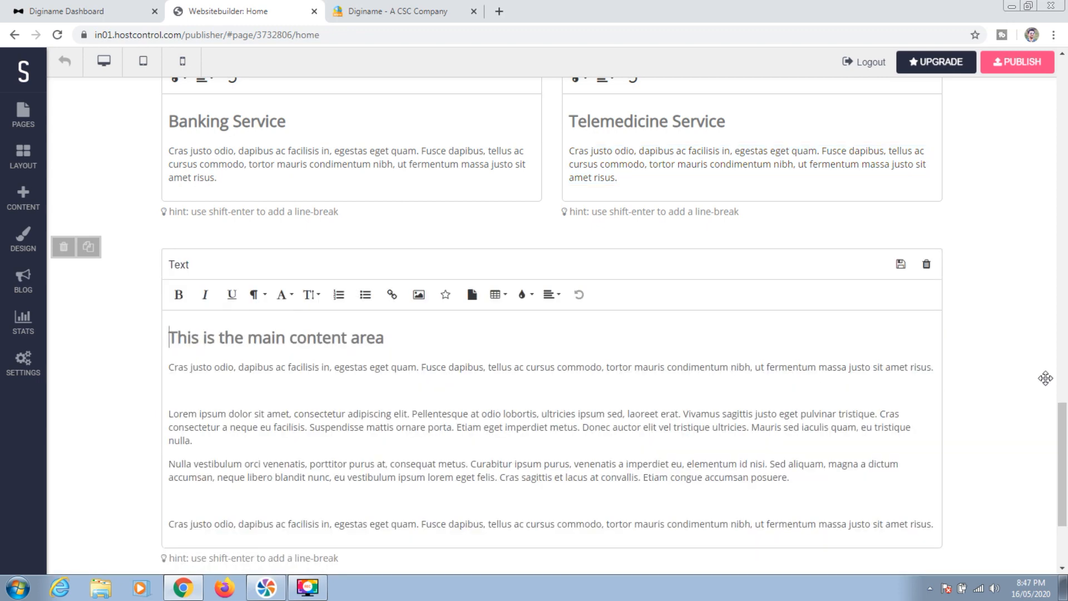
{"action": "left_click_drag", "start_coordinate": [1064, 417], "coordinate": [1064, 451]}
{"action": "left_click", "coordinate": [173, 195]}
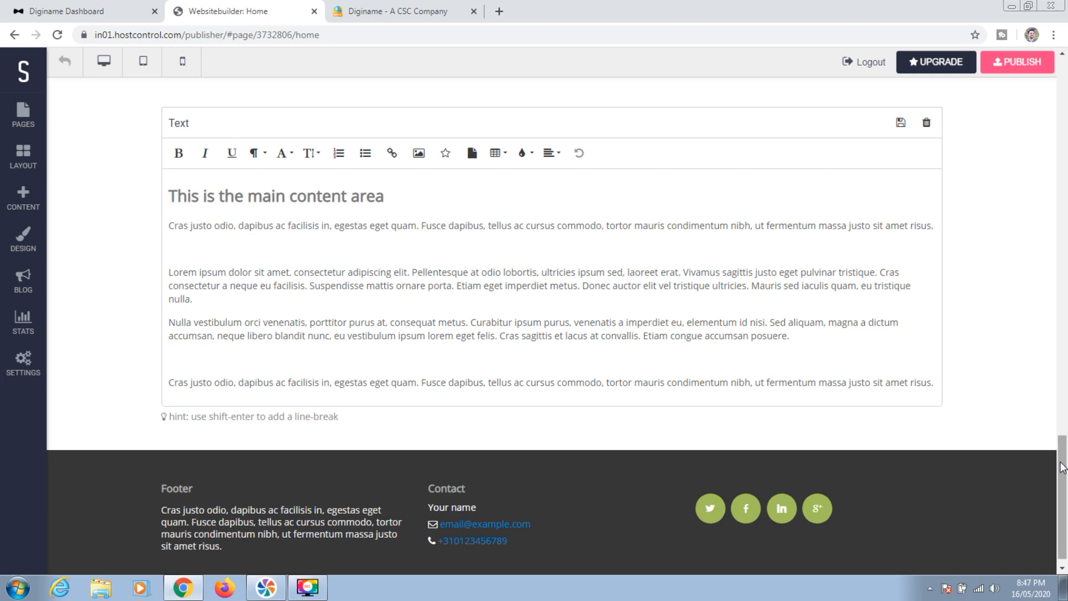
{"action": "left_click_drag", "start_coordinate": [1065, 488], "coordinate": [1064, 493]}
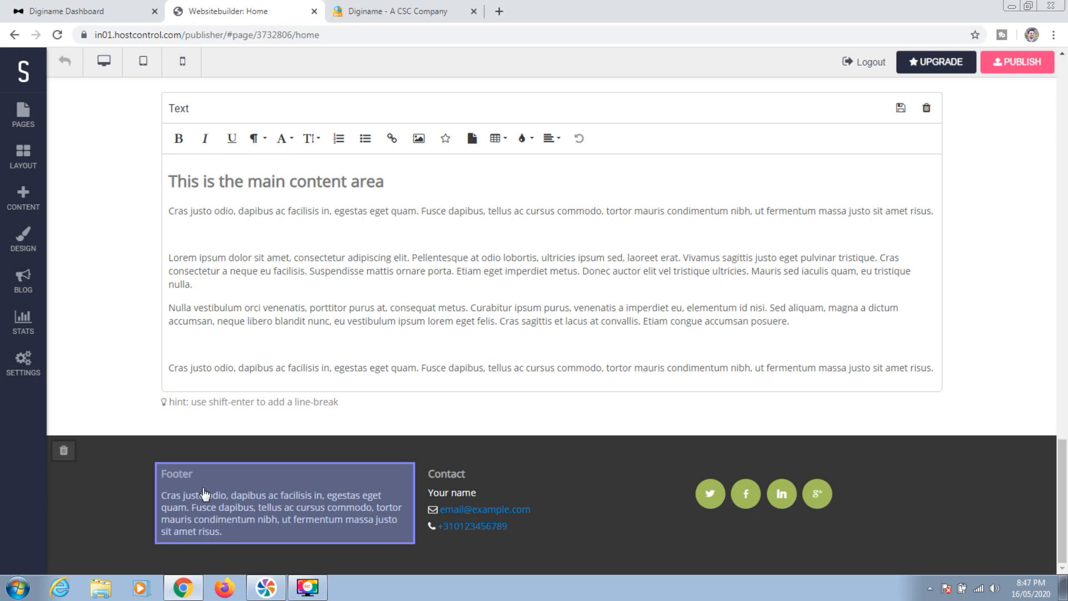
{"action": "left_click", "coordinate": [205, 493]}
{"action": "left_click_drag", "start_coordinate": [1060, 484], "coordinate": [1058, 509]}
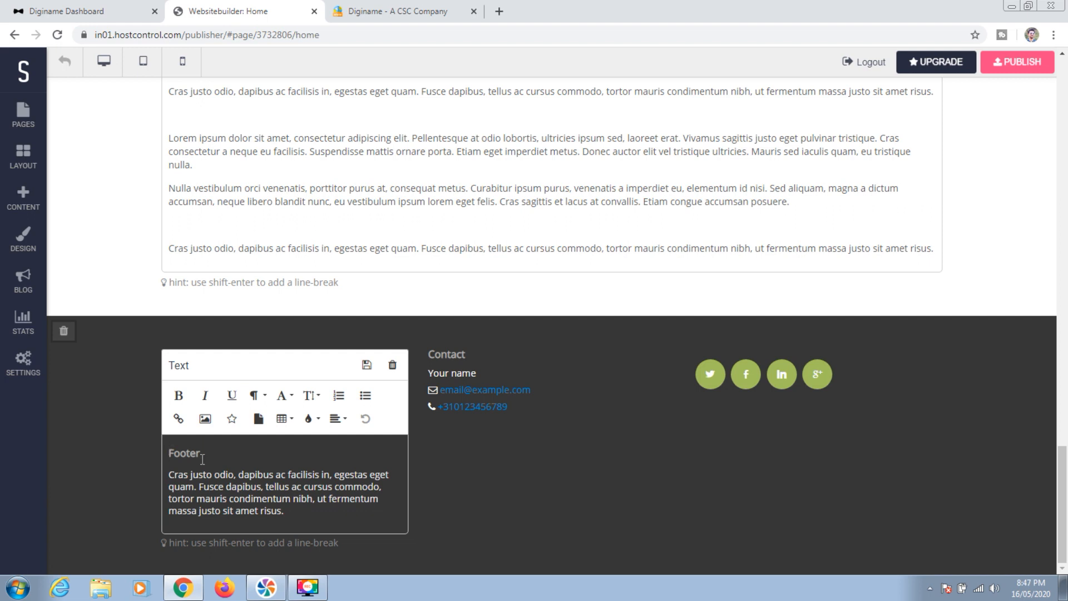
{"action": "left_click_drag", "start_coordinate": [201, 454], "coordinate": [169, 453]}
{"action": "type", "text": "Centre Address"}
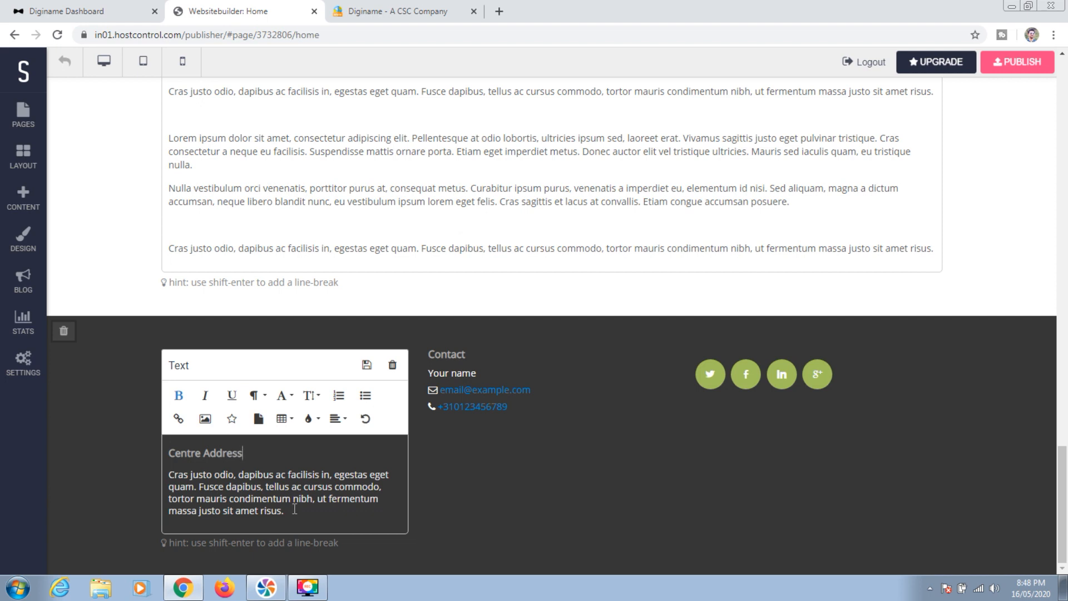
{"action": "type", "text": "t "}
{"action": "type", "text": "ABC."}
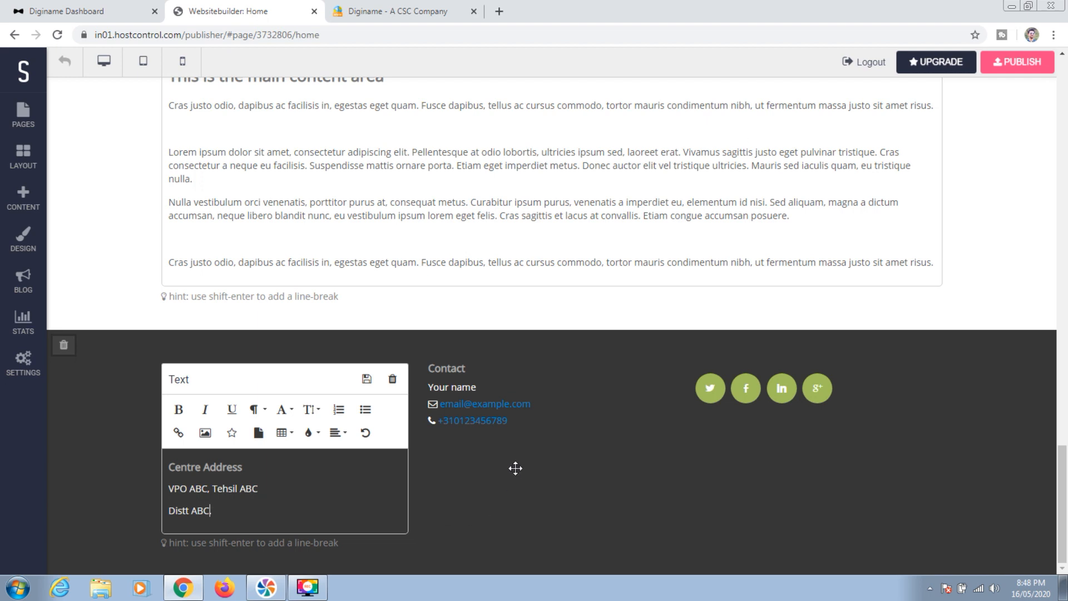
Enter the owner's name and a new phone number in the footer Contact block
{"action": "left_click", "coordinate": [469, 393]}
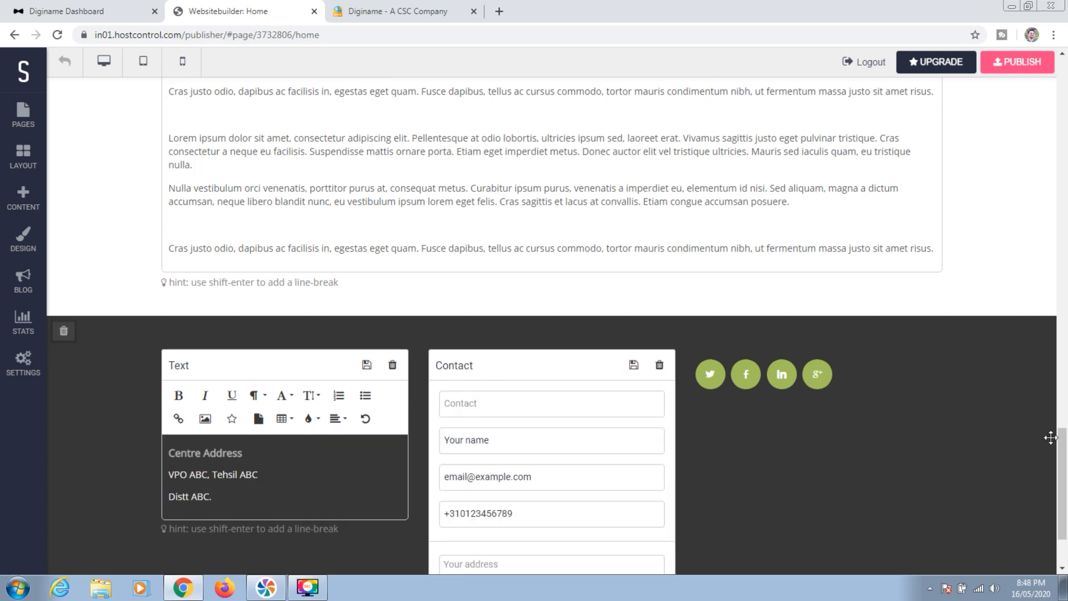
{"action": "left_click_drag", "start_coordinate": [1065, 458], "coordinate": [1065, 484]}
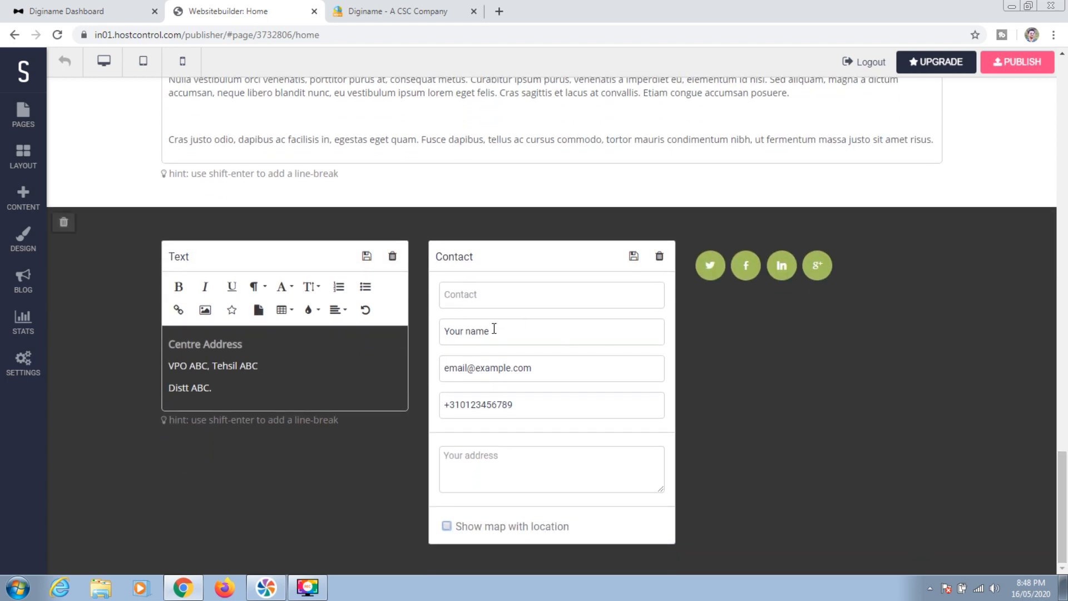
{"action": "left_click_drag", "start_coordinate": [493, 331], "coordinate": [415, 335]}
{"action": "left_click_drag", "start_coordinate": [518, 405], "coordinate": [445, 408]}
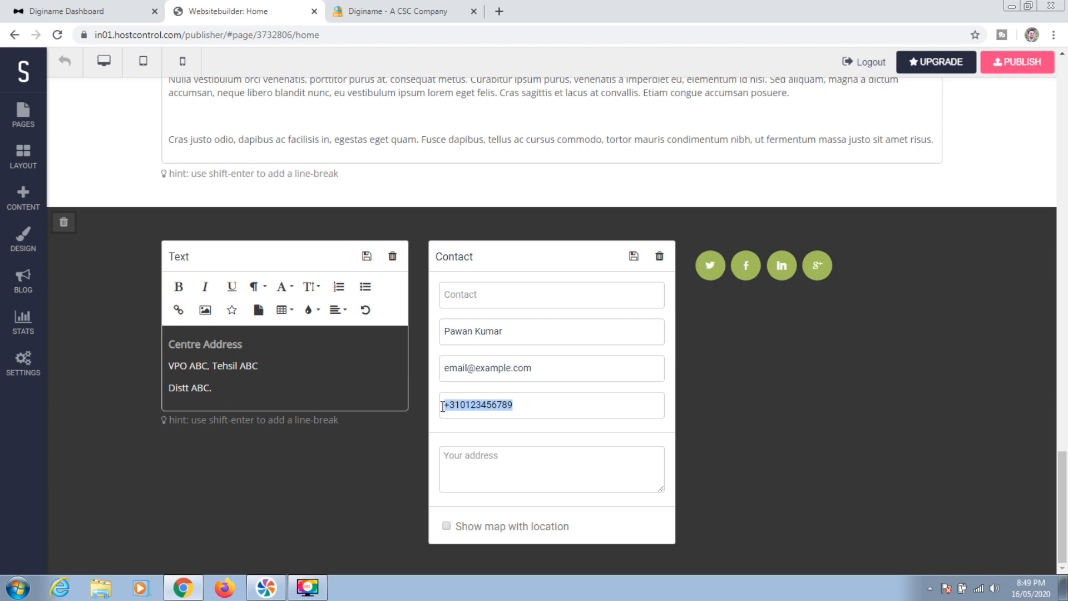
{"action": "key", "text": "BackSpace"}
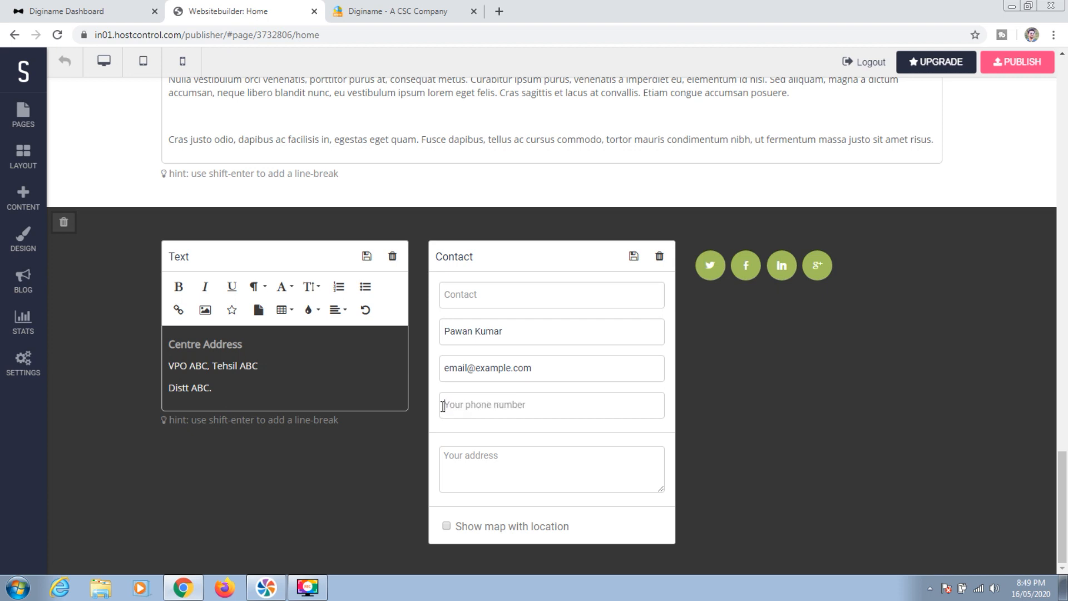
{"action": "type", "text": "0123456789"}
Show the location map and save the social media links for the footer
{"action": "left_click", "coordinate": [495, 466]}
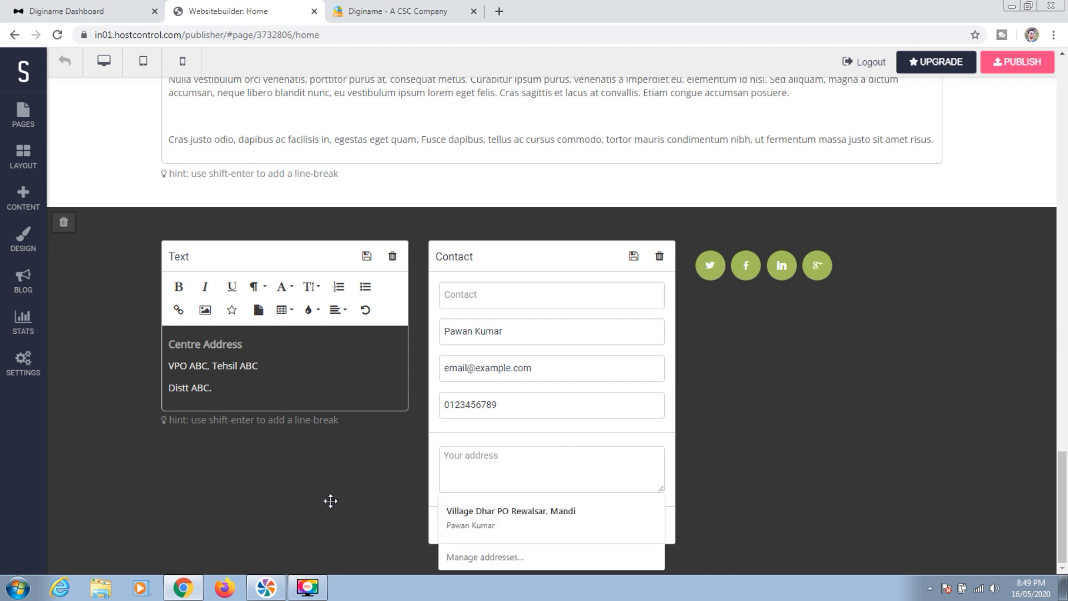
{"action": "left_click", "coordinate": [575, 407]}
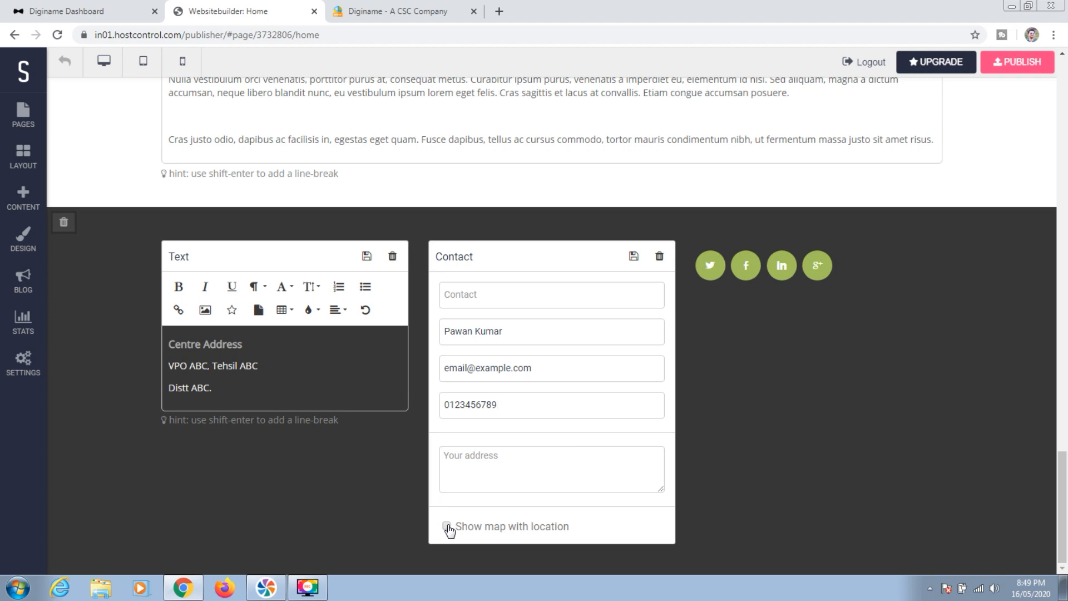
{"action": "left_click", "coordinate": [447, 526]}
{"action": "left_click", "coordinate": [716, 299]}
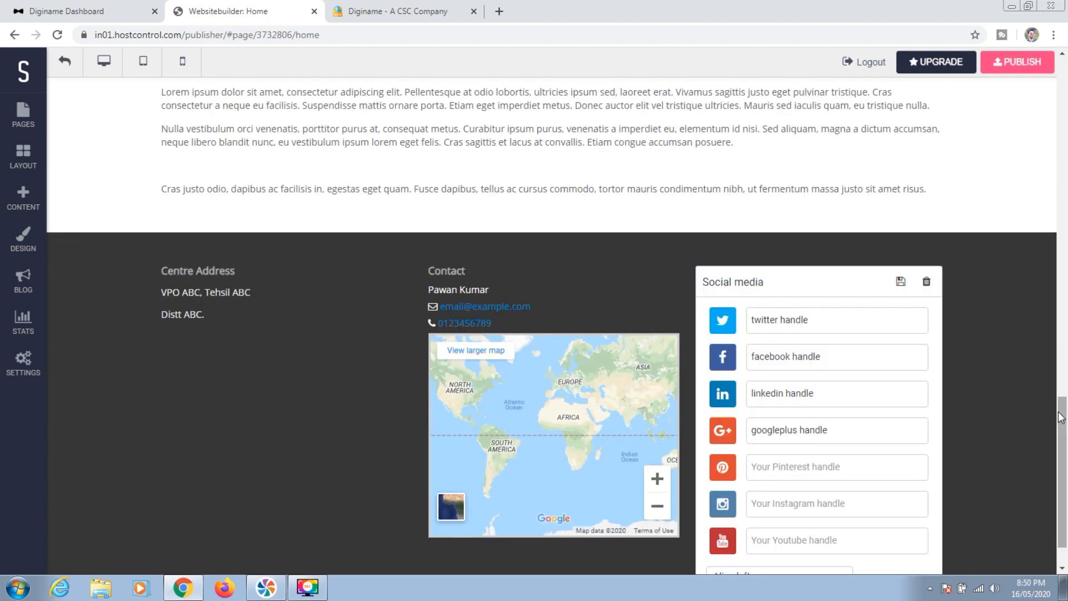
{"action": "scroll", "coordinate": [1060, 415], "scroll_direction": "down", "scroll_amount": 1}
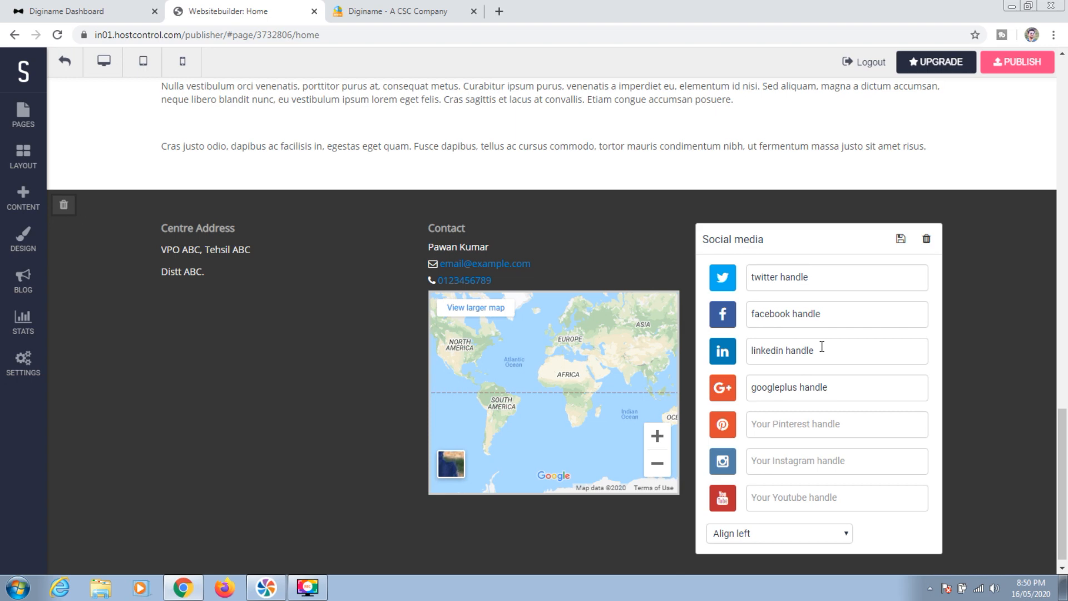
{"action": "left_click", "coordinate": [801, 490]}
{"action": "left_click", "coordinate": [901, 239]}
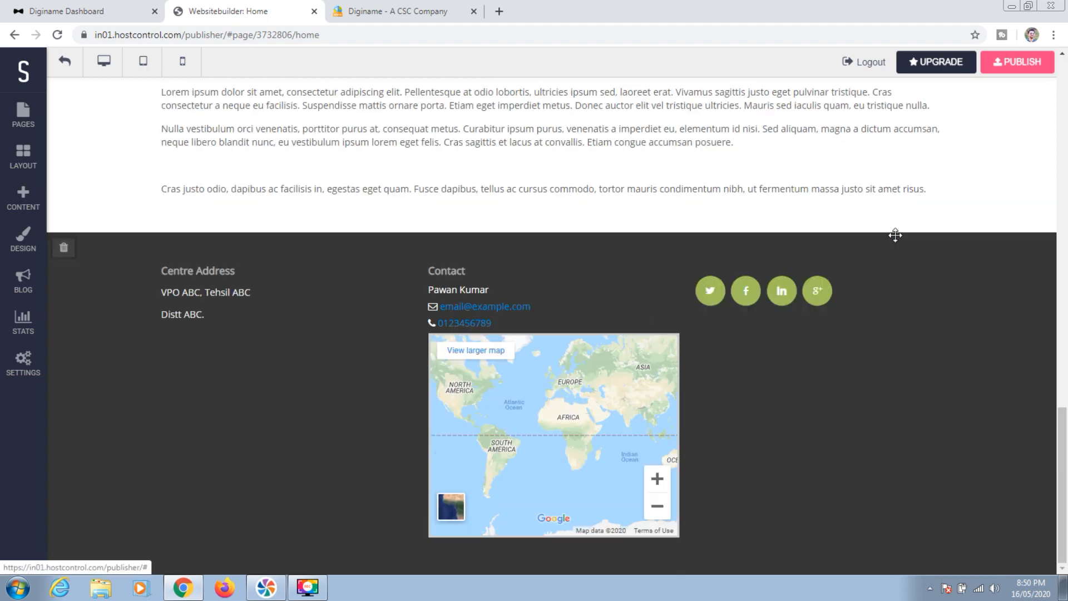
{"action": "left_click_drag", "start_coordinate": [1063, 485], "coordinate": [1067, 115]}
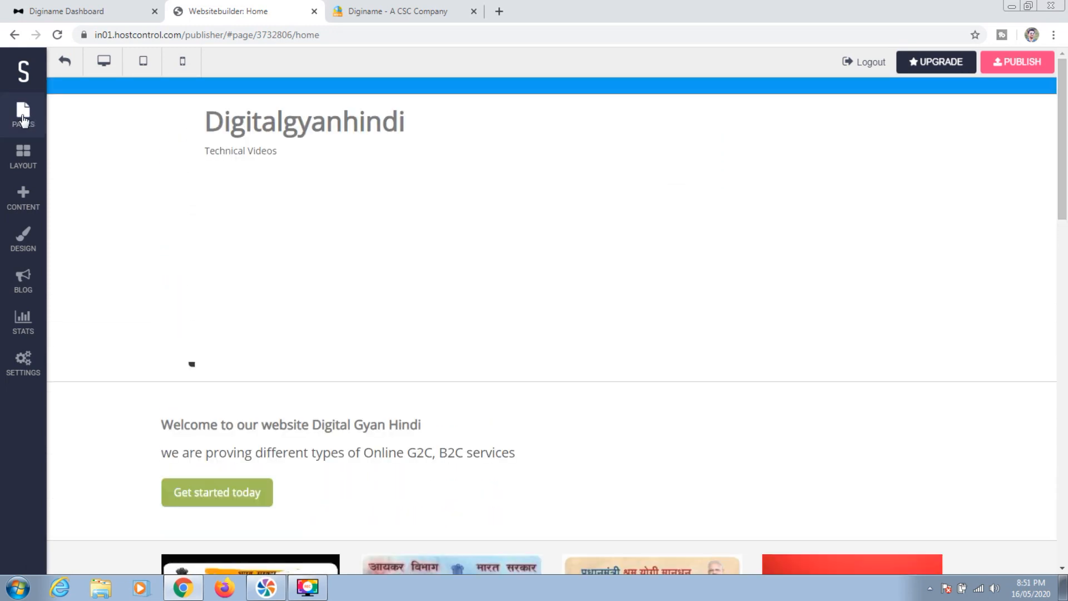
Try adding a second page, dismiss the Upgrade needed notice, and open the Layout blocks list
{"action": "left_click", "coordinate": [23, 117]}
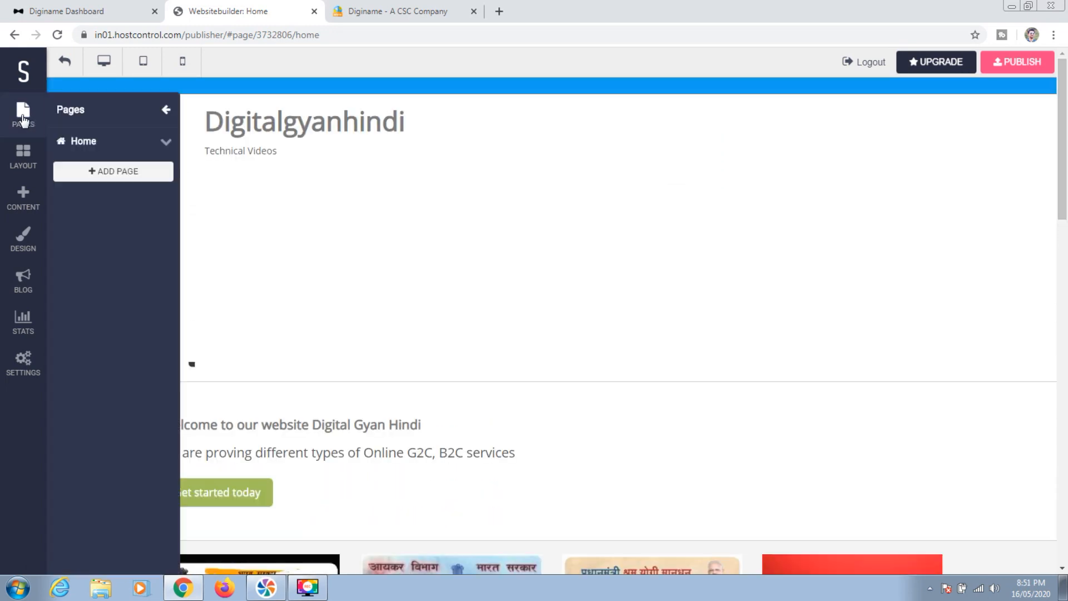
{"action": "left_click", "coordinate": [119, 171]}
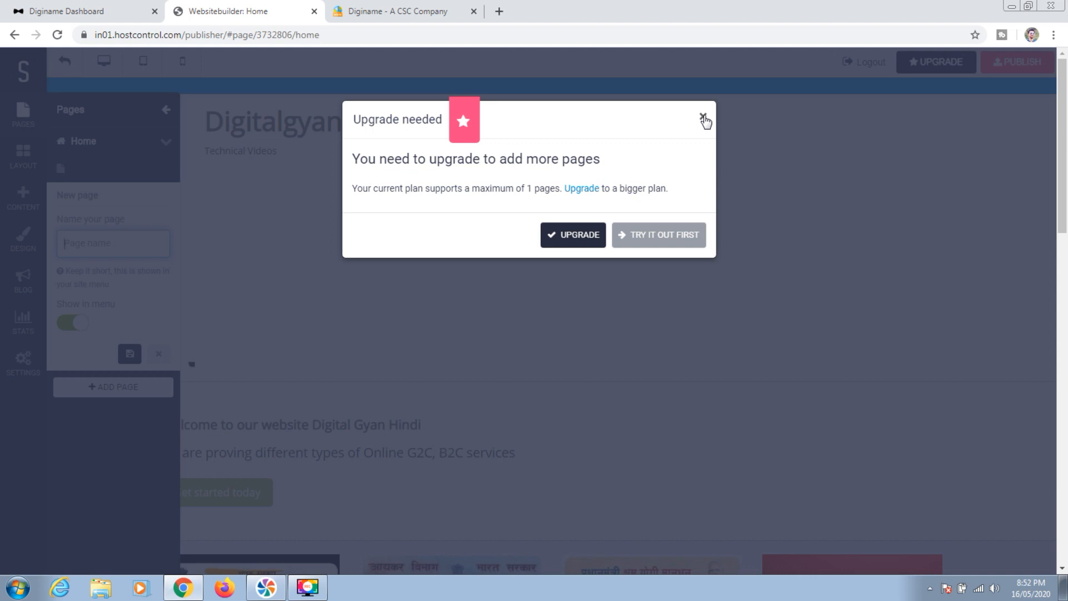
{"action": "left_click", "coordinate": [703, 118]}
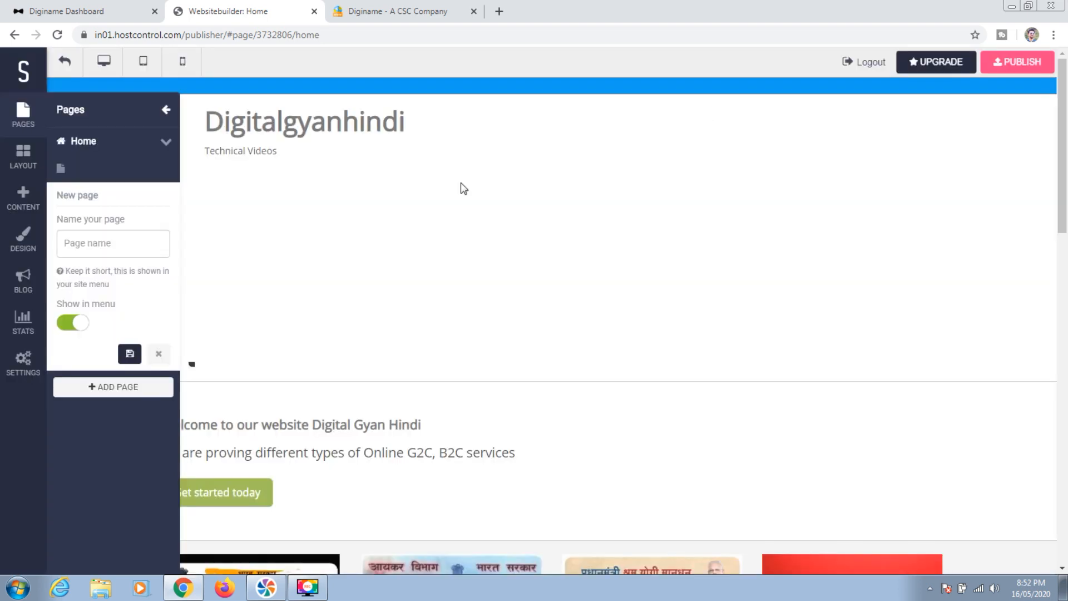
{"action": "left_click", "coordinate": [25, 158]}
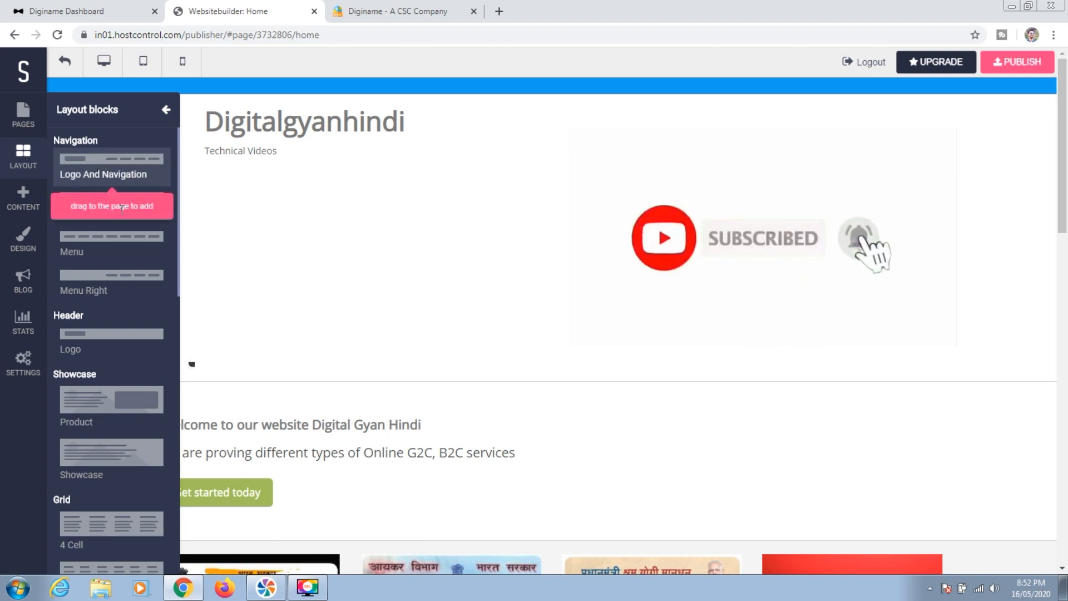
{"action": "scroll", "coordinate": [134, 312], "scroll_direction": "down", "scroll_amount": 1}
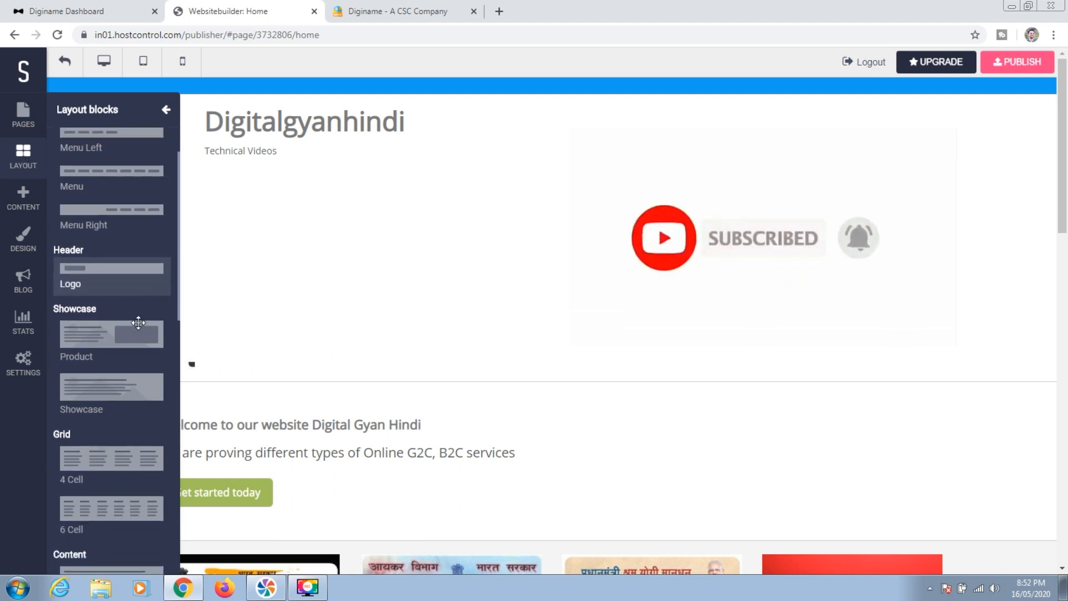
{"action": "scroll", "coordinate": [138, 322], "scroll_direction": "up", "scroll_amount": 1}
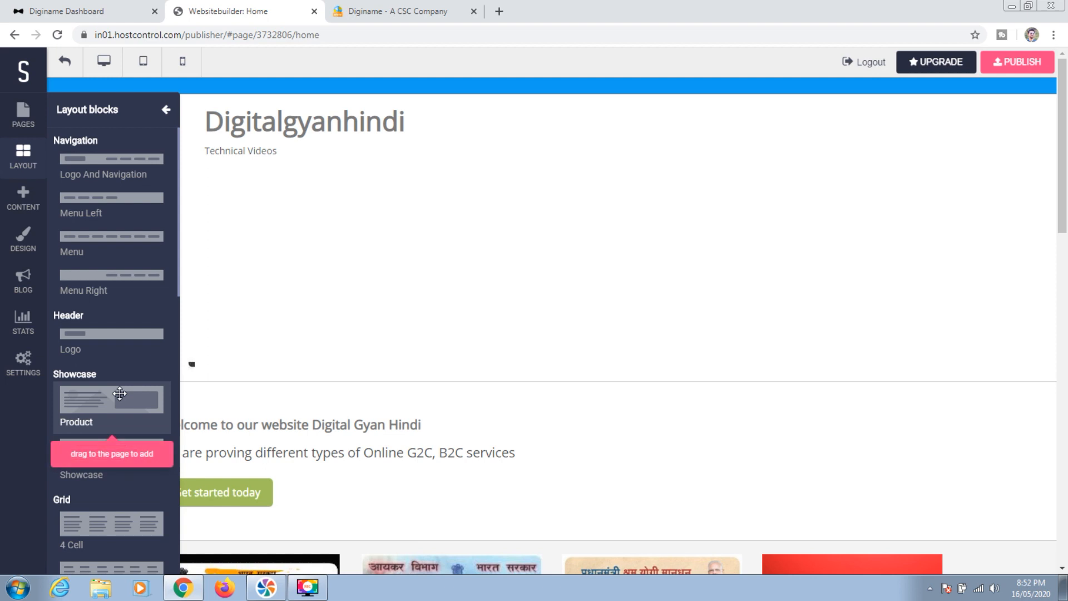
{"action": "scroll", "coordinate": [120, 489], "scroll_direction": "down", "scroll_amount": 3}
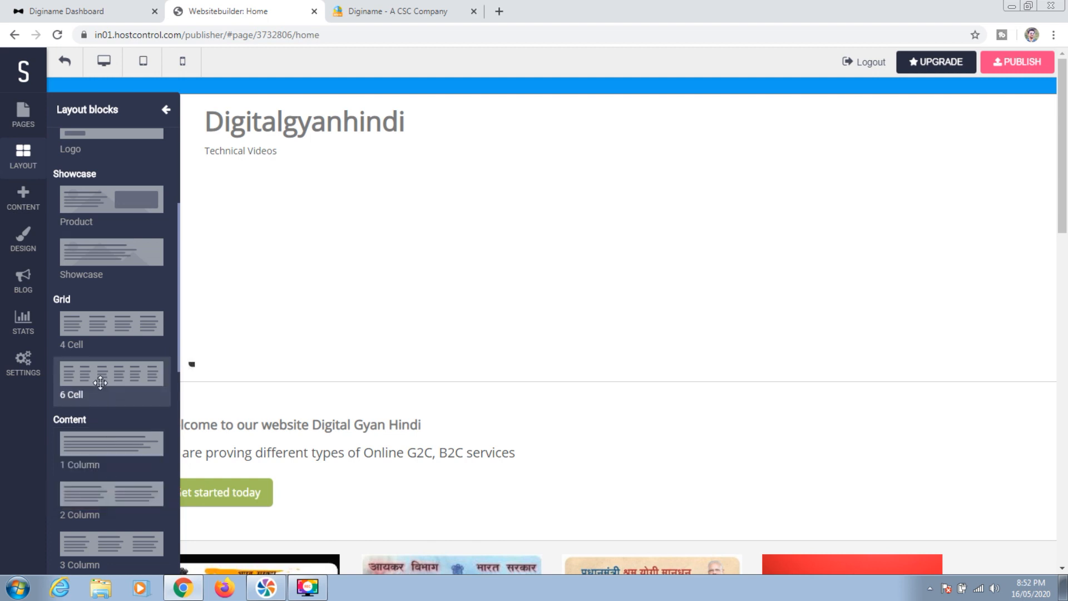
{"action": "left_click_drag", "start_coordinate": [1064, 173], "coordinate": [1065, 388]}
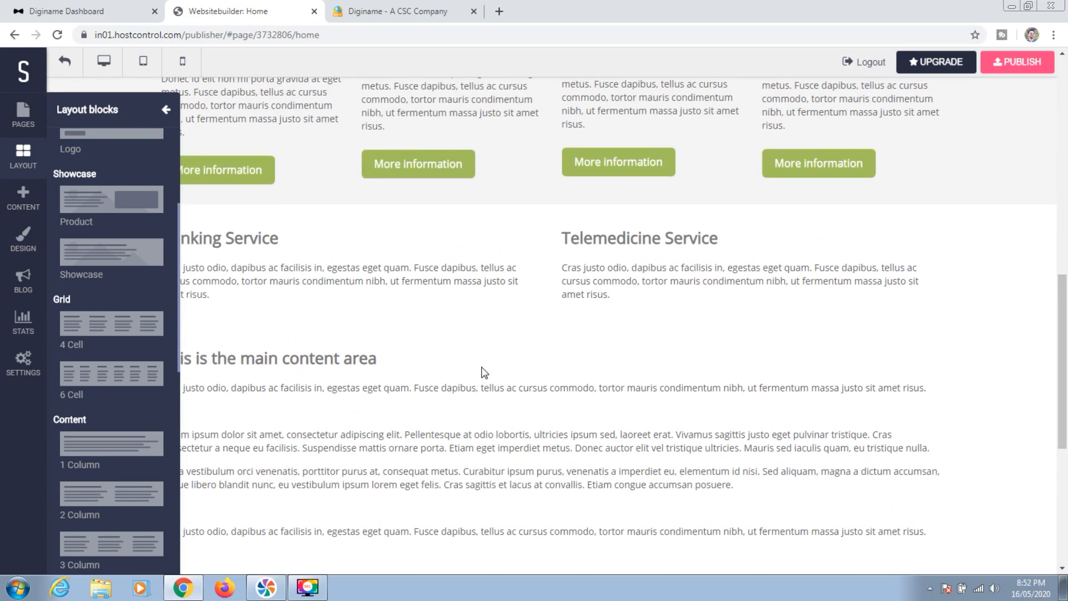
Place a 4 Cell grid below the Banking/Telemedicine row and click into each of its four cells
{"action": "left_click_drag", "start_coordinate": [108, 328], "coordinate": [301, 349]}
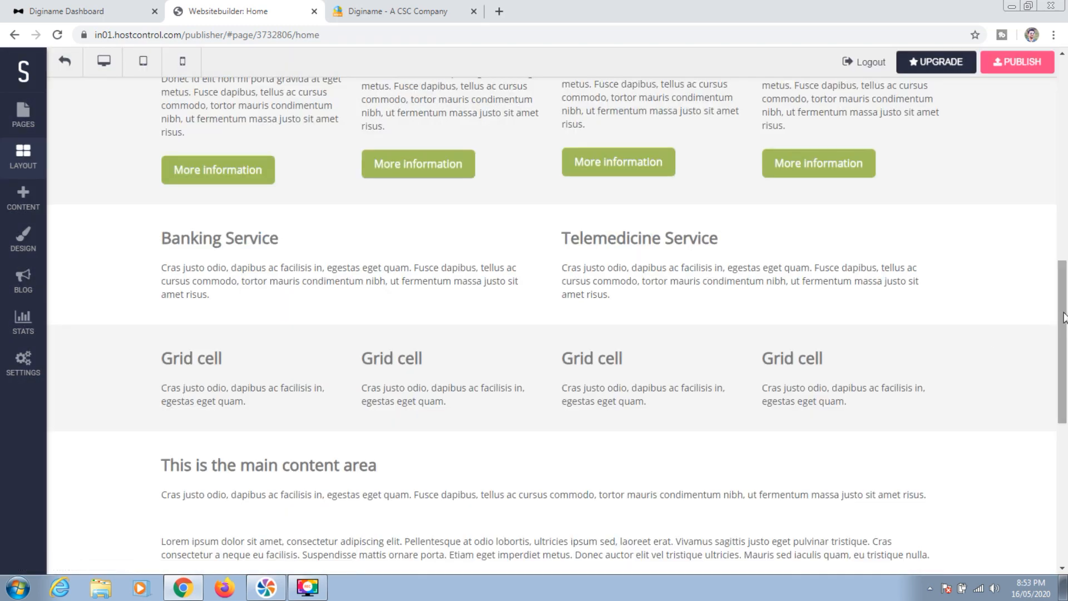
{"action": "left_click_drag", "start_coordinate": [1064, 317], "coordinate": [1064, 312]}
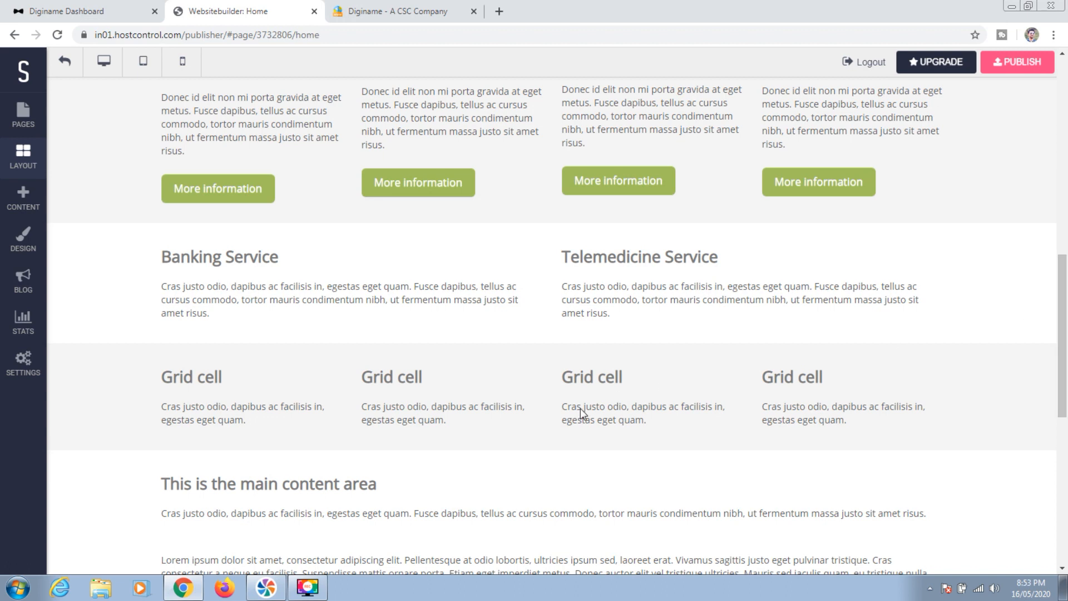
{"action": "left_click", "coordinate": [488, 383]}
{"action": "left_click", "coordinate": [208, 379]}
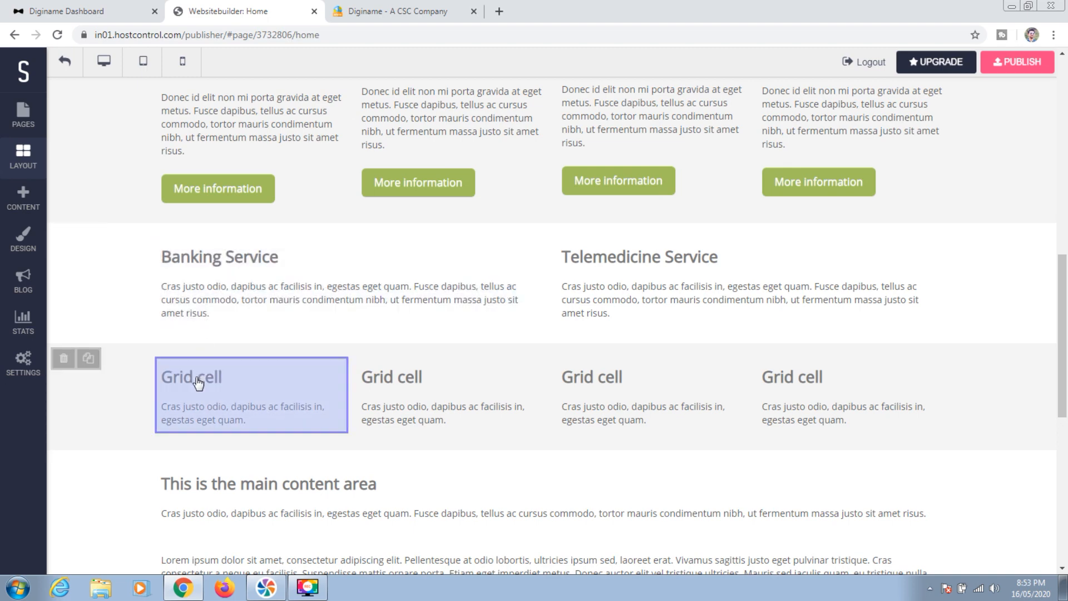
{"action": "left_click", "coordinate": [198, 383]}
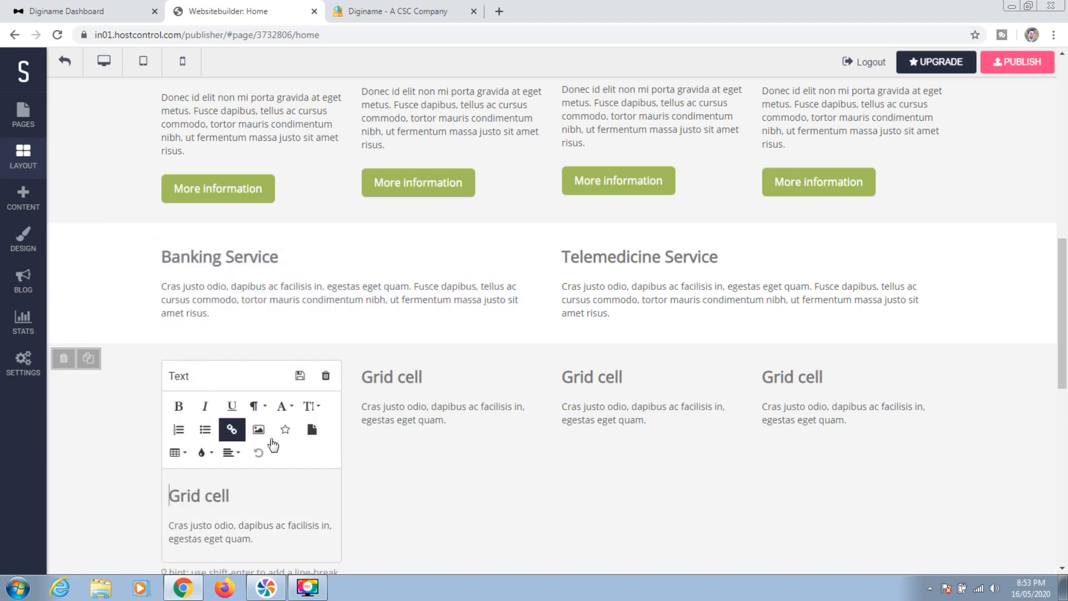
{"action": "left_click", "coordinate": [453, 406]}
{"action": "left_click", "coordinate": [641, 400]}
{"action": "left_click", "coordinate": [808, 396]}
{"action": "left_click_drag", "start_coordinate": [1064, 300], "coordinate": [1062, 328]}
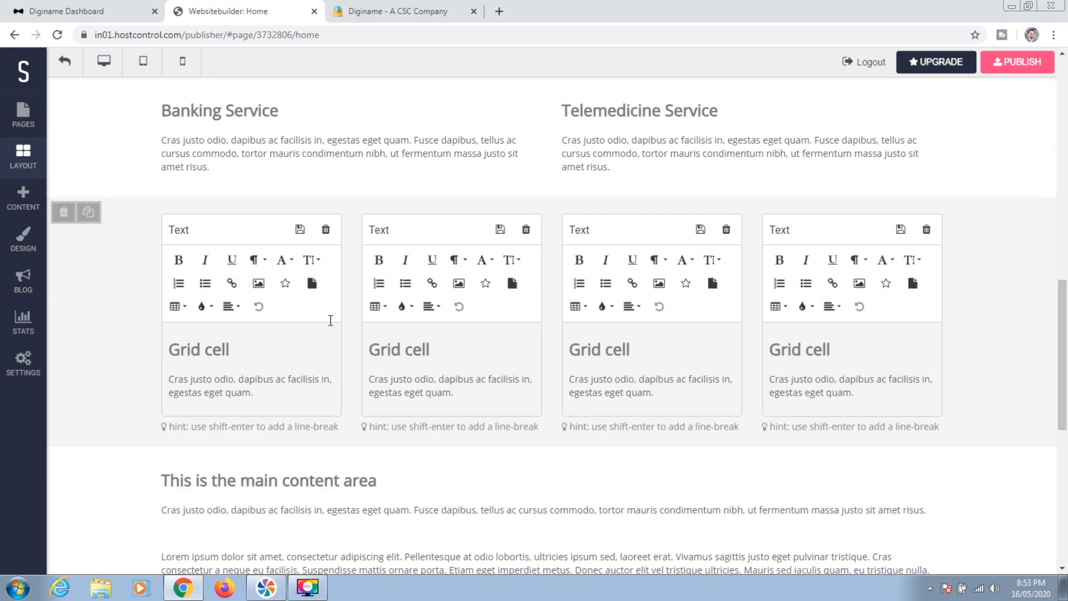
{"action": "left_click", "coordinate": [32, 171]}
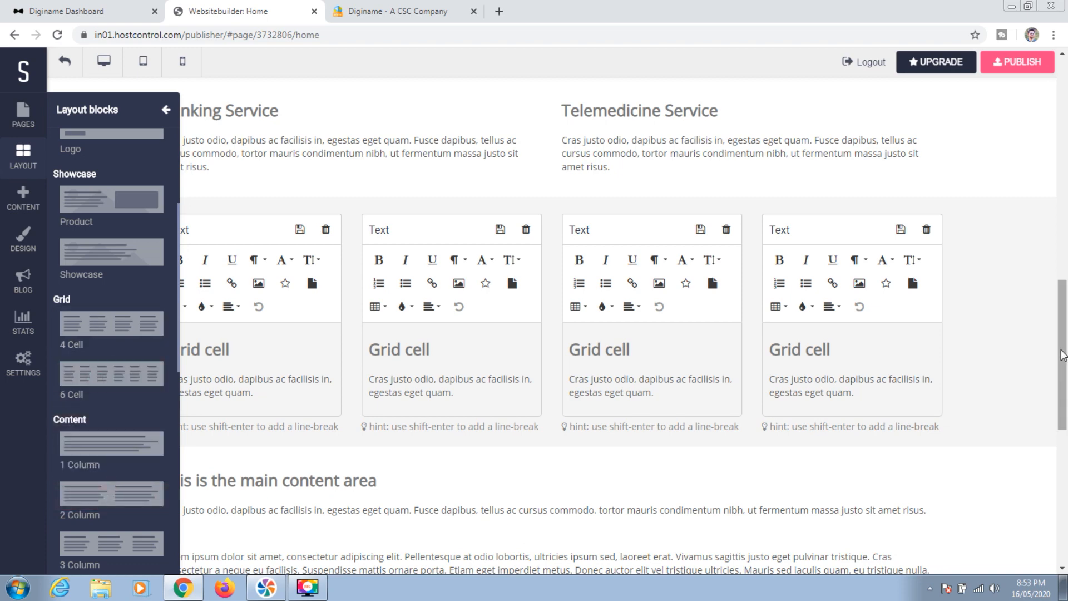
Drop a 6 Cell grid beneath the four-cell row
{"action": "scroll", "coordinate": [1062, 409], "scroll_direction": "down", "scroll_amount": 3}
{"action": "left_click_drag", "start_coordinate": [1063, 404], "coordinate": [1064, 379]}
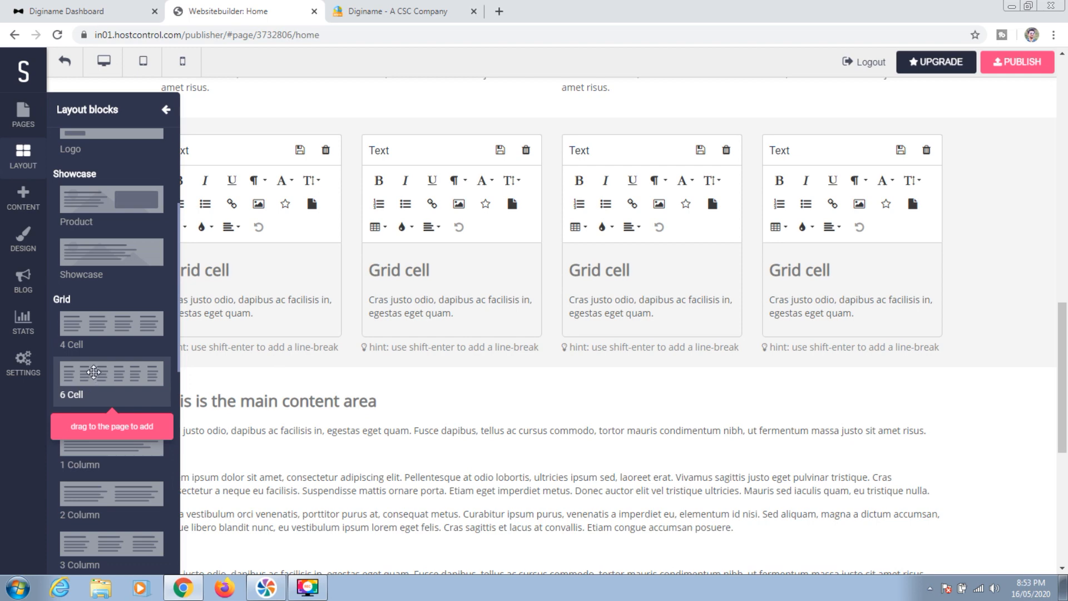
{"action": "left_click_drag", "start_coordinate": [92, 372], "coordinate": [367, 399]}
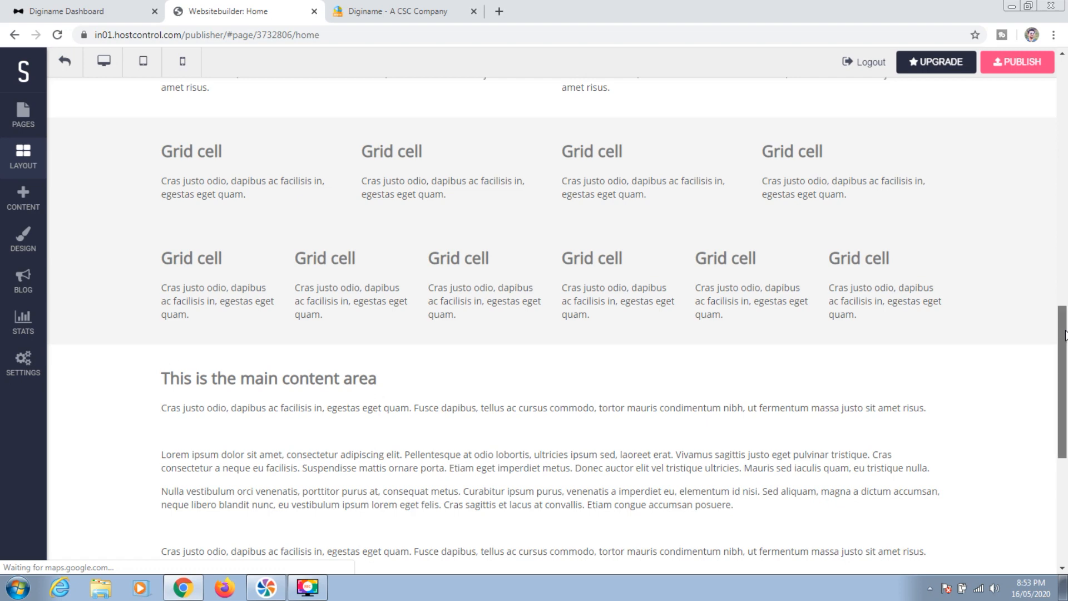
{"action": "mouse_move", "coordinate": [1064, 334]}
{"action": "left_mouse_down"}
{"action": "mouse_move", "coordinate": [1064, 348]}
{"action": "mouse_move", "coordinate": [1065, 323]}
{"action": "left_mouse_up"}
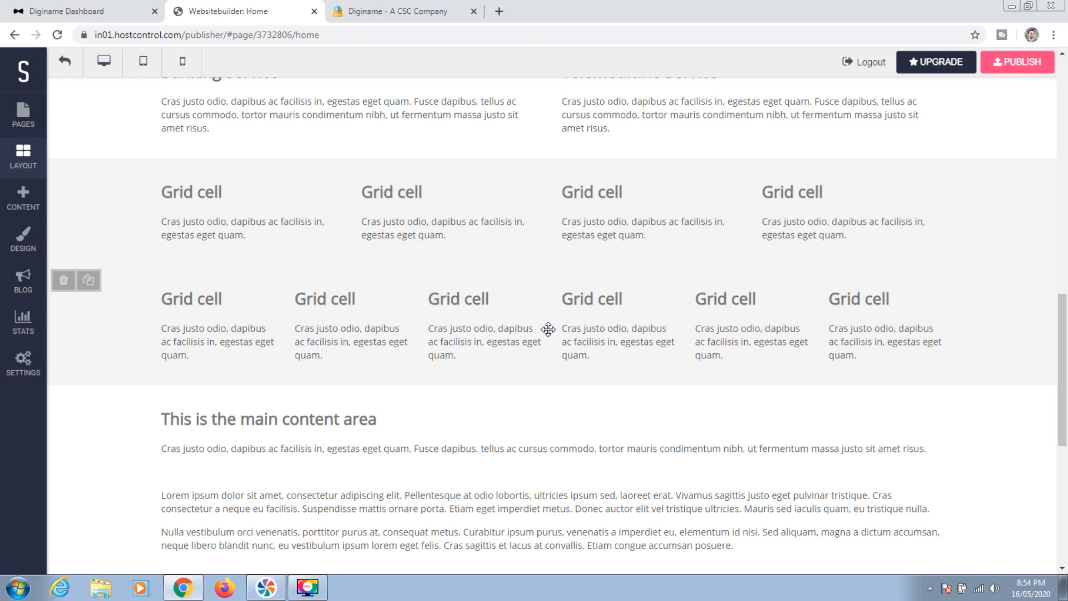
Click into each of the six new grid cells for editing
{"action": "left_click", "coordinate": [248, 334]}
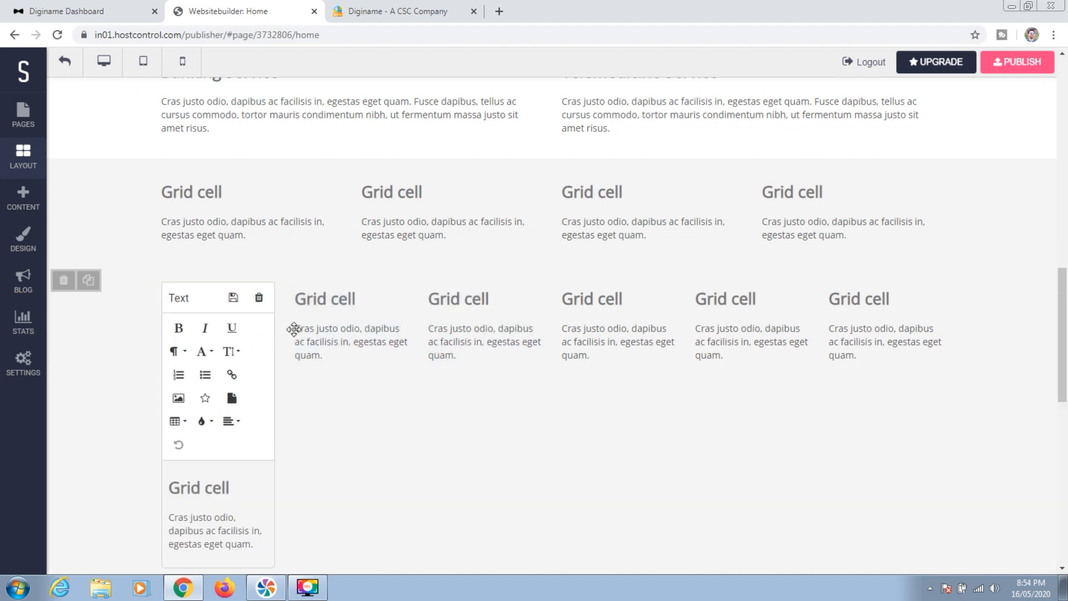
{"action": "left_click", "coordinate": [312, 333]}
{"action": "left_click", "coordinate": [449, 330]}
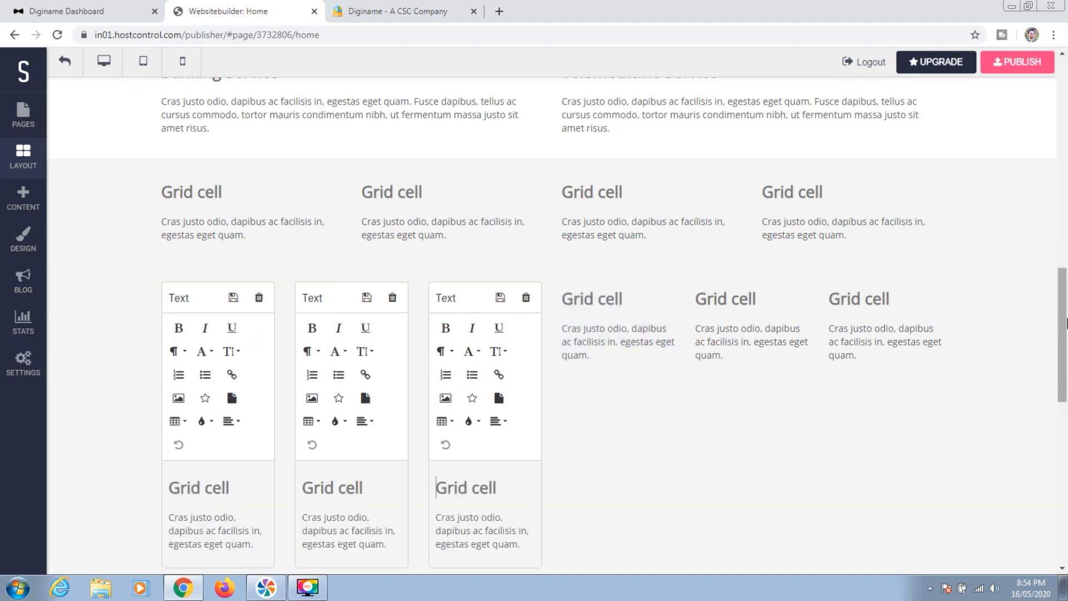
{"action": "scroll", "coordinate": [1064, 325], "scroll_direction": "down", "scroll_amount": 3}
{"action": "left_click", "coordinate": [608, 184]}
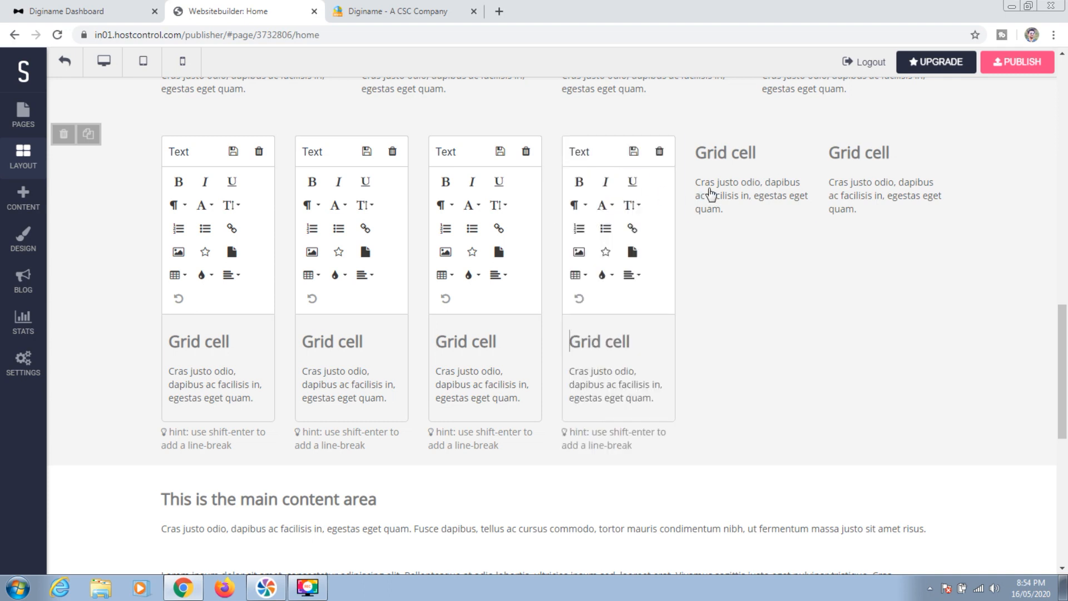
{"action": "left_click", "coordinate": [722, 192]}
{"action": "left_click", "coordinate": [863, 179]}
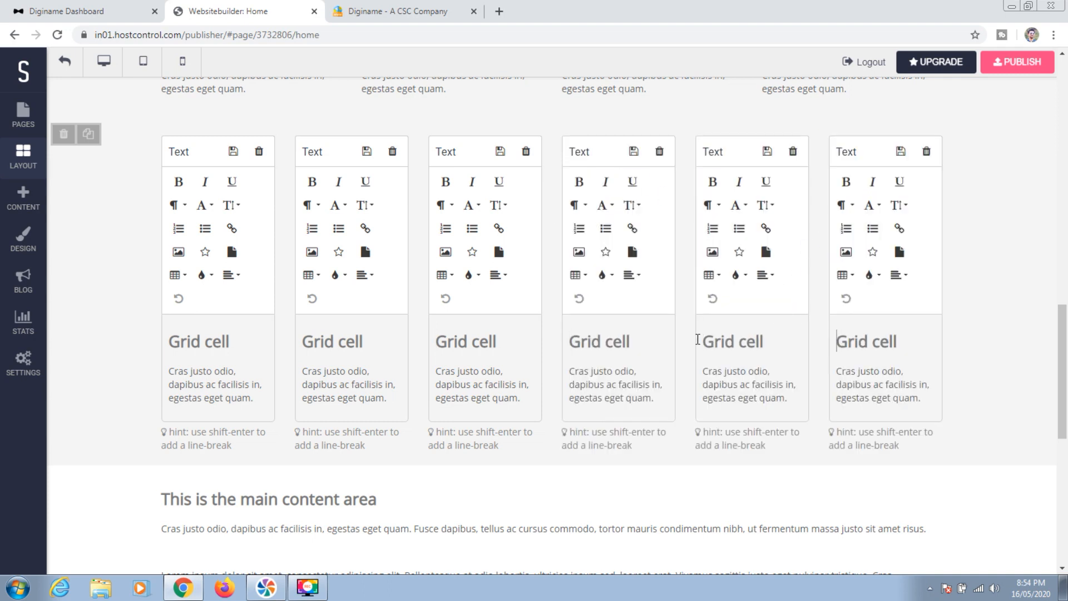
{"action": "left_click", "coordinate": [32, 206]}
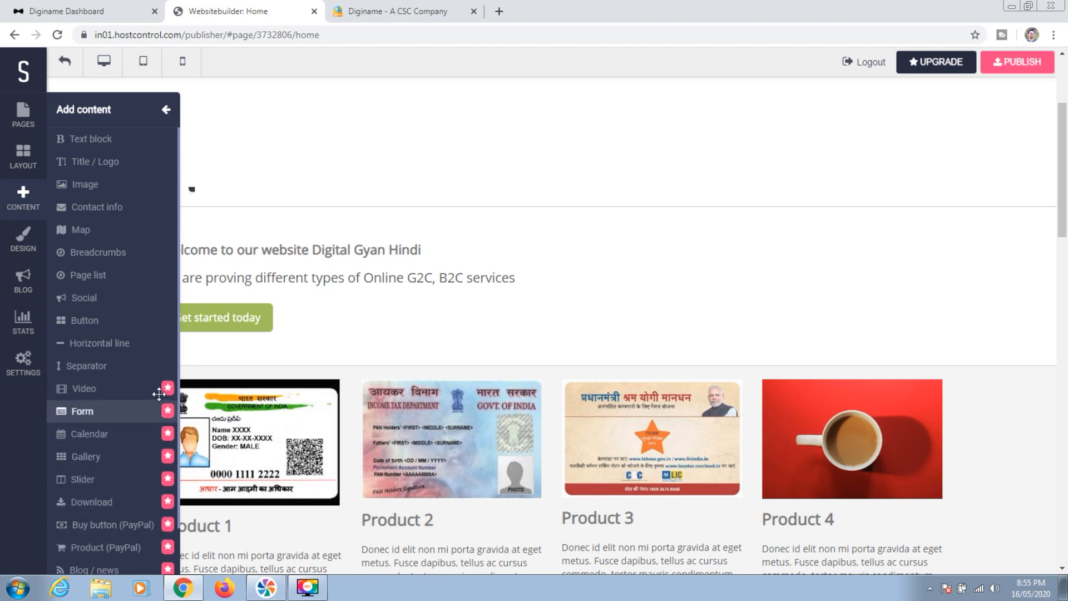
Close the Add content panel and start publishing the update to digitalgyanhindi.in
{"action": "left_click", "coordinate": [158, 391]}
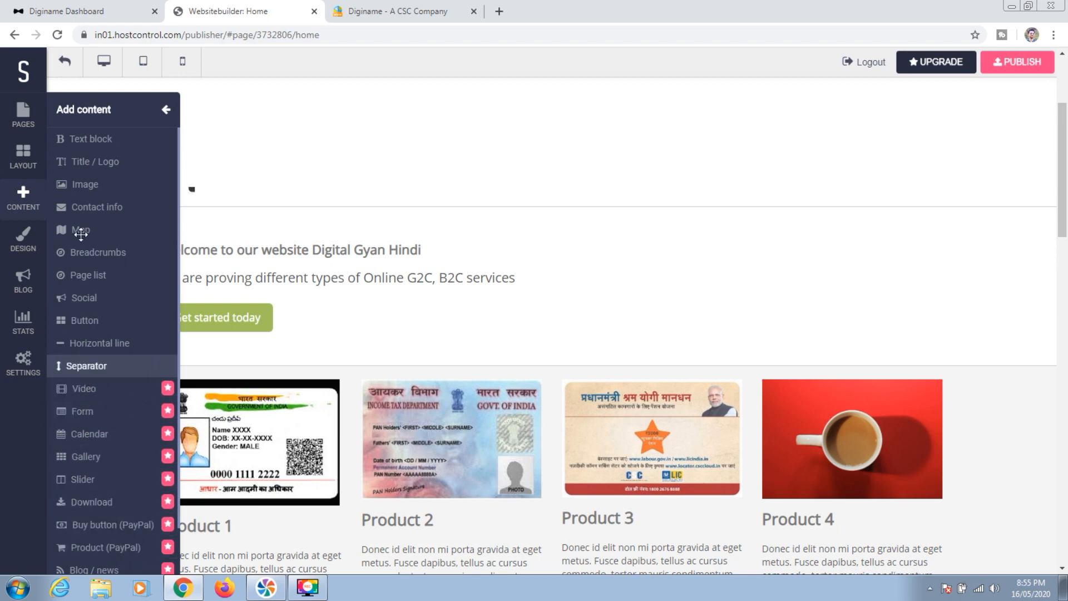
{"action": "left_click", "coordinate": [23, 280]}
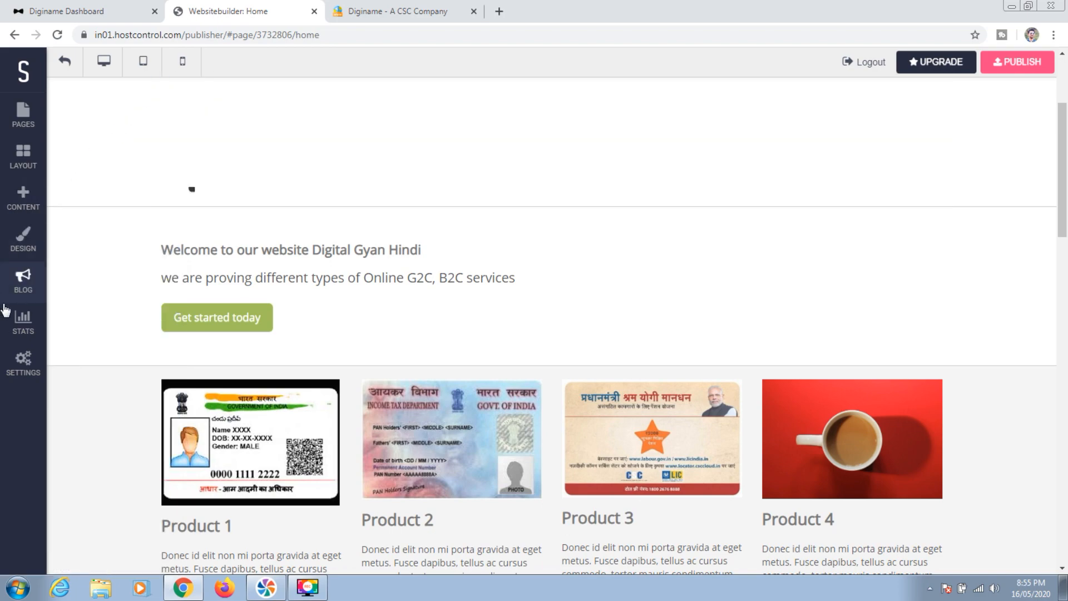
{"action": "left_click_drag", "start_coordinate": [1063, 209], "coordinate": [1066, 136]}
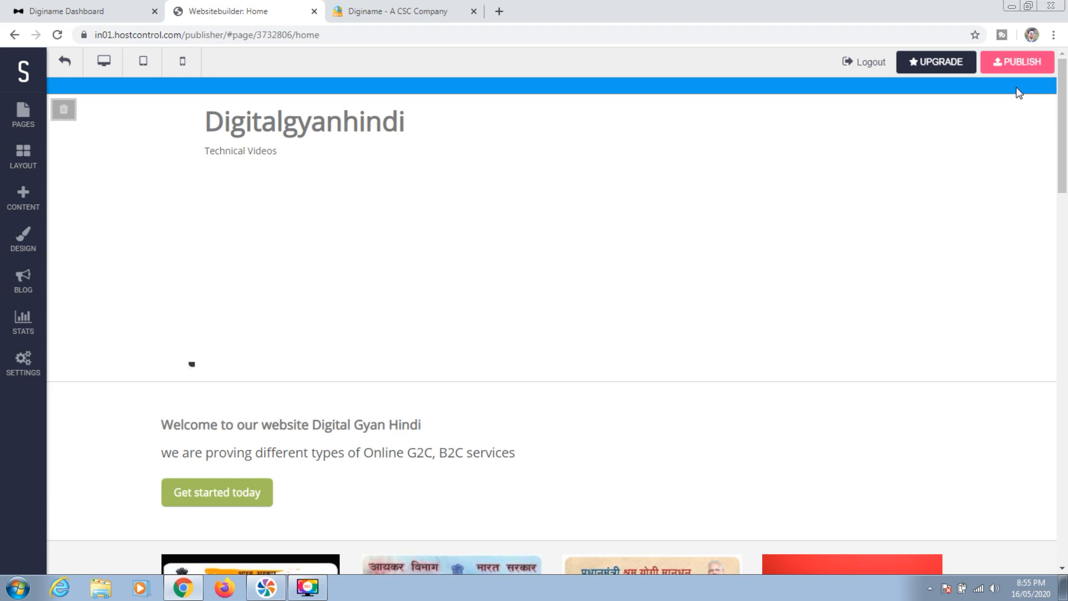
{"action": "left_click", "coordinate": [1012, 65]}
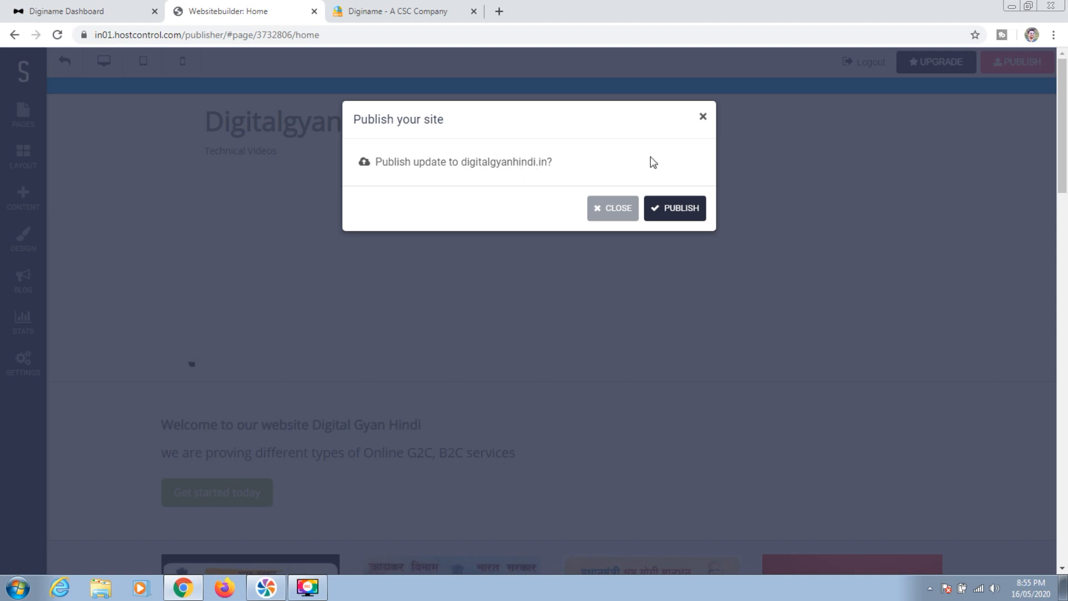
Publish the site live to digitalgyanhindi.in and open the live site in a new tab
{"action": "left_click", "coordinate": [680, 209]}
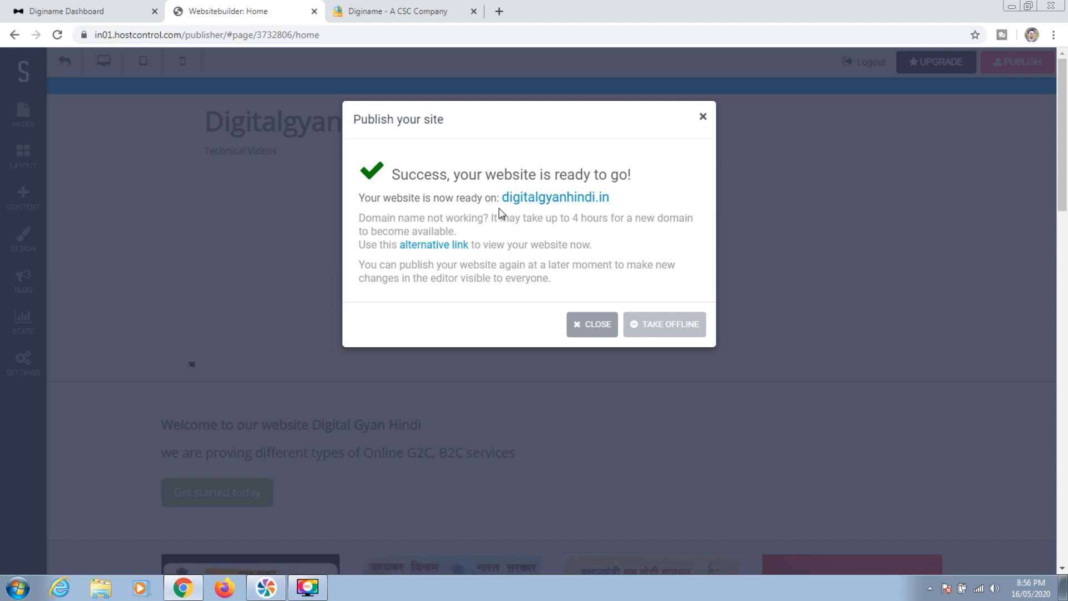
{"action": "right_click", "coordinate": [556, 200]}
{"action": "left_click", "coordinate": [573, 210]}
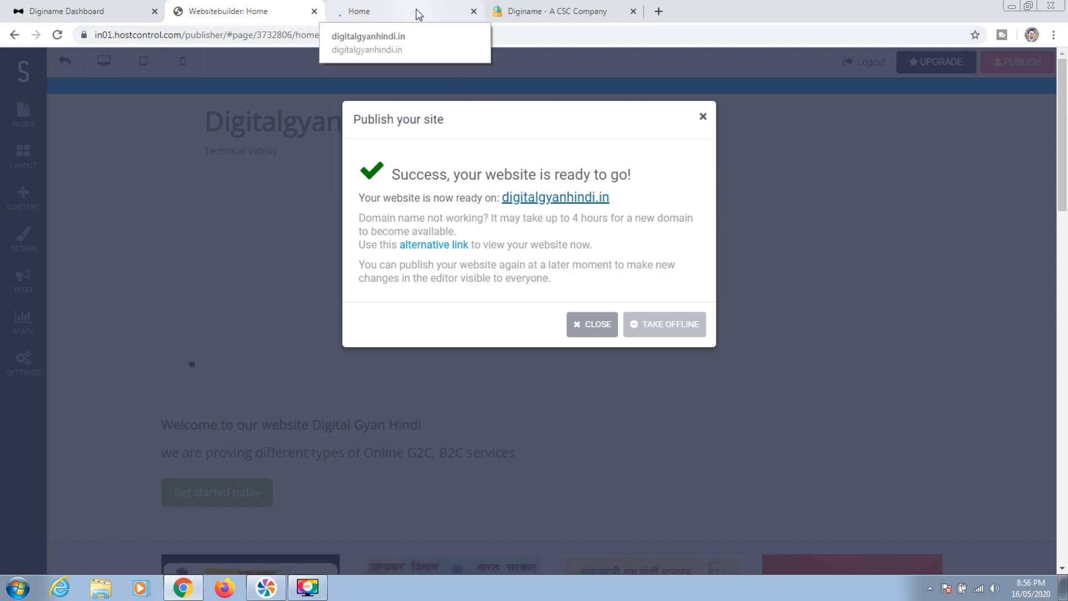
Review the live site's tab, declining the translation offer and scrolling down the page
{"action": "left_click", "coordinate": [417, 12]}
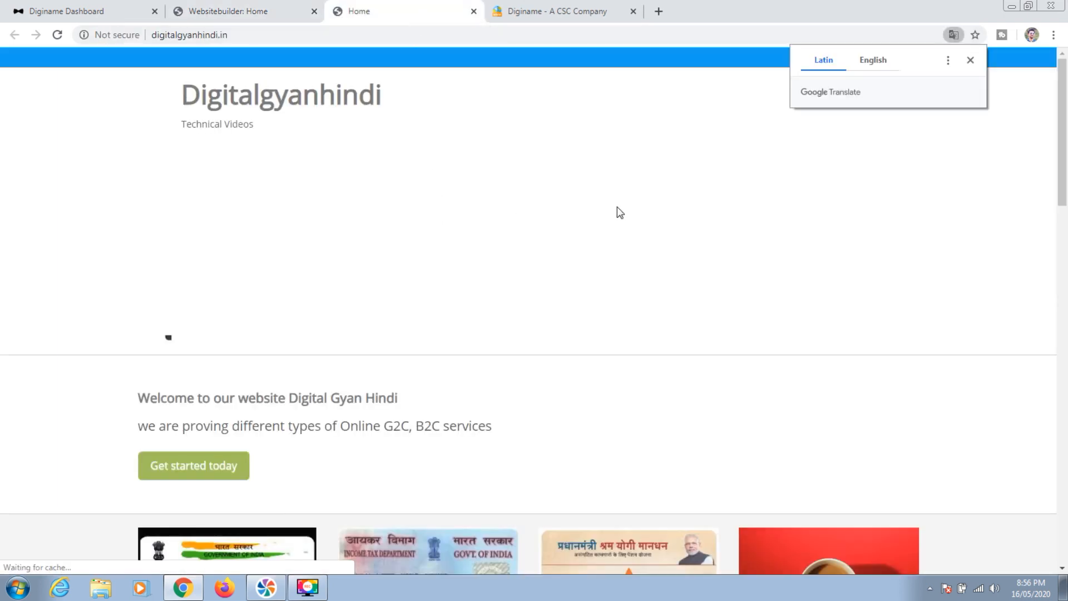
{"action": "left_click", "coordinate": [970, 60]}
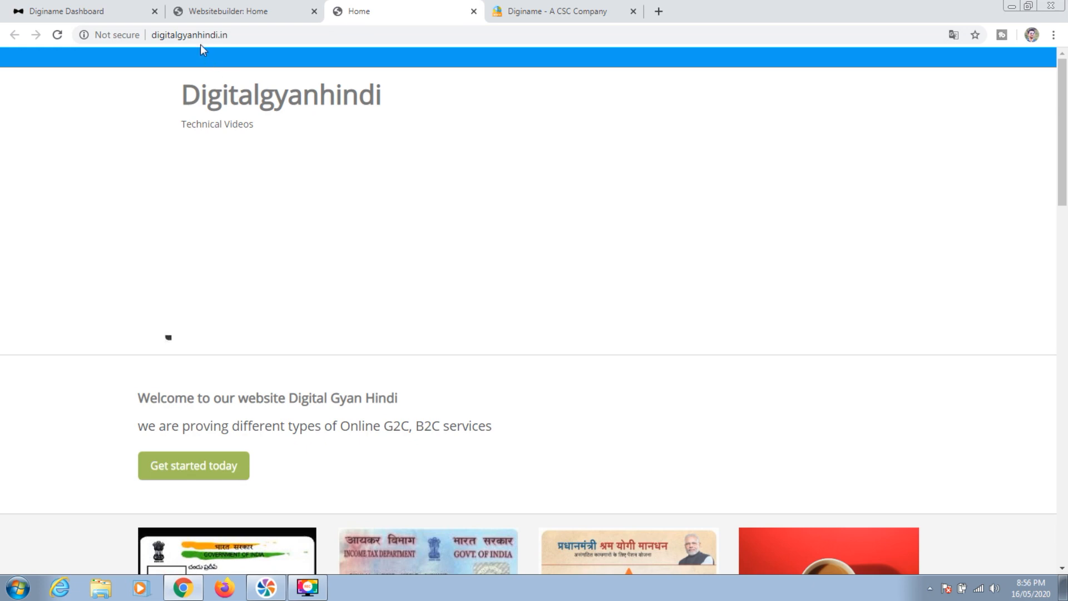
{"action": "left_click_drag", "start_coordinate": [1066, 124], "coordinate": [1066, 99]}
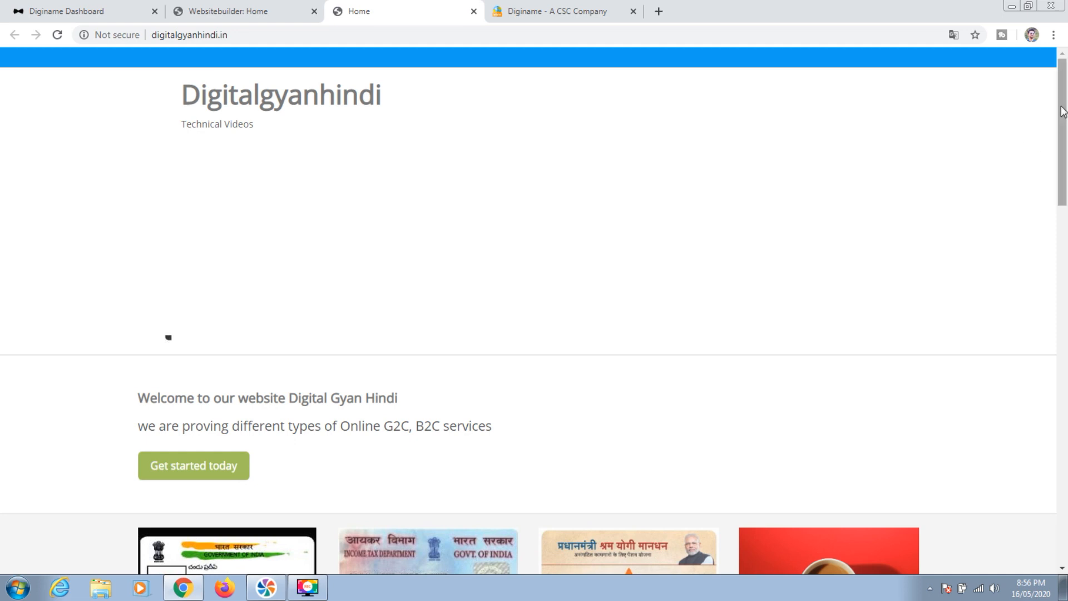
{"action": "left_click_drag", "start_coordinate": [1063, 111], "coordinate": [1062, 88]}
Close the live site and Diginame tabs and dismiss the publish success message
{"action": "left_click", "coordinate": [473, 11]}
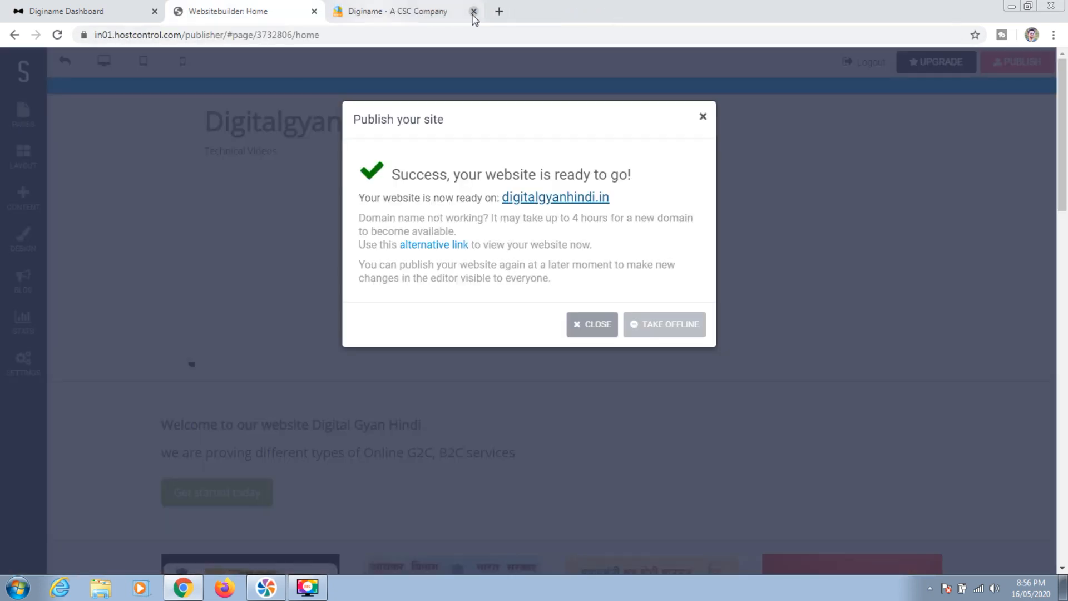
{"action": "left_click", "coordinate": [473, 12]}
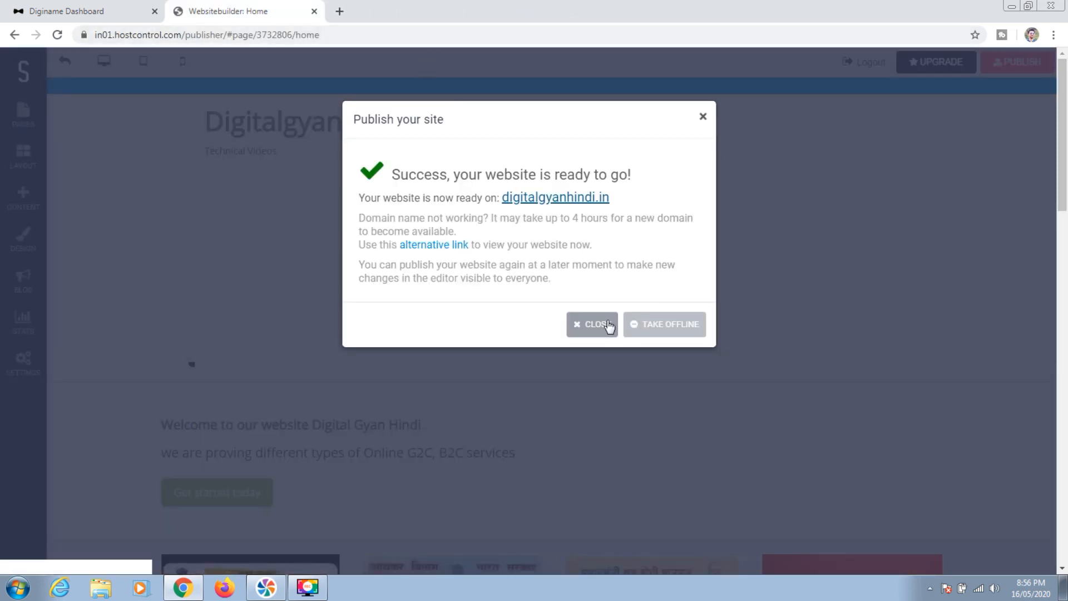
{"action": "left_click", "coordinate": [441, 97]}
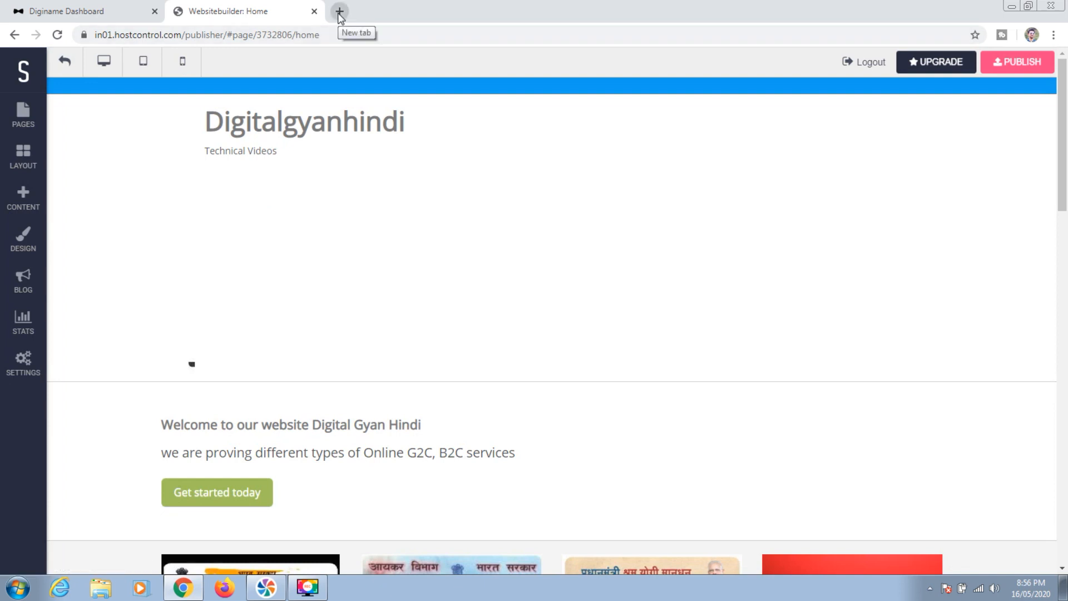
{"action": "left_click", "coordinate": [340, 11]}
Load digitalgyanhindi.in, scroll through the live page, then return to the Websitebuilder: Home tab
{"action": "type", "text": "digit"}
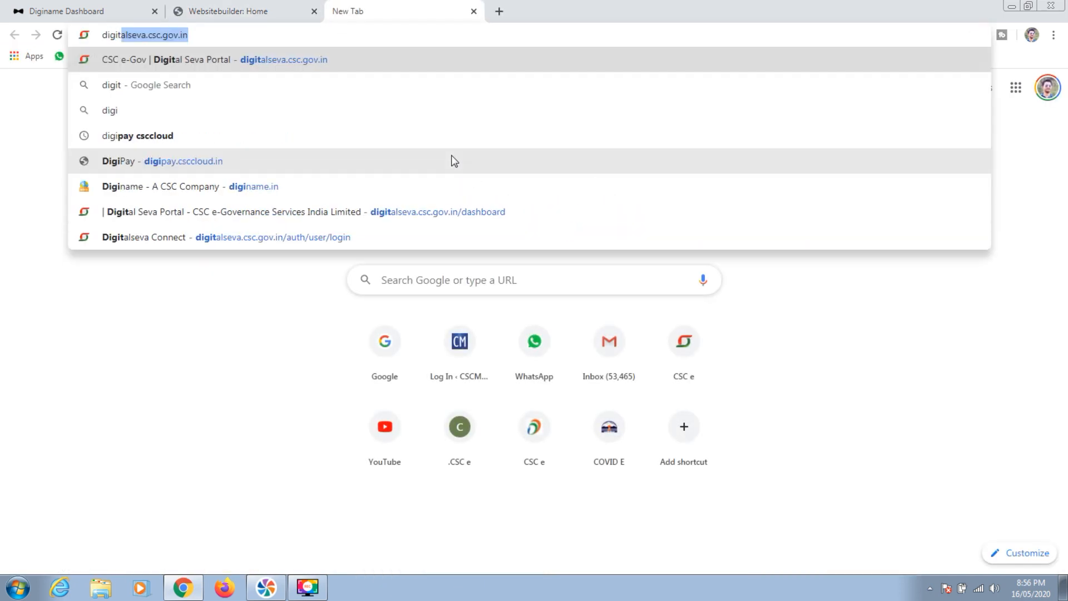
{"action": "type", "text": "algyanhind"}
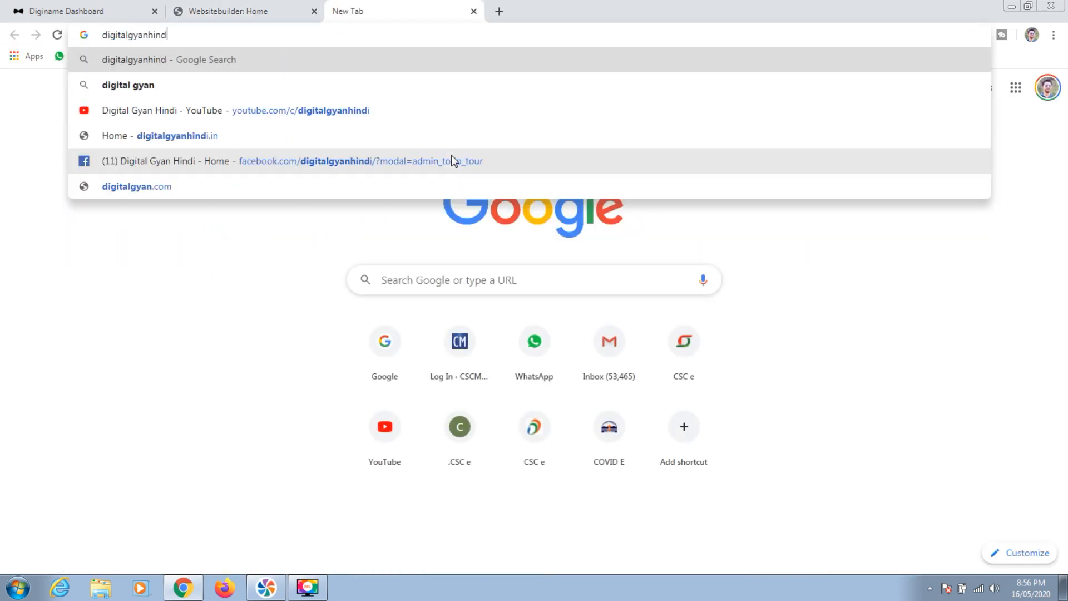
{"action": "type", "text": "i.in"}
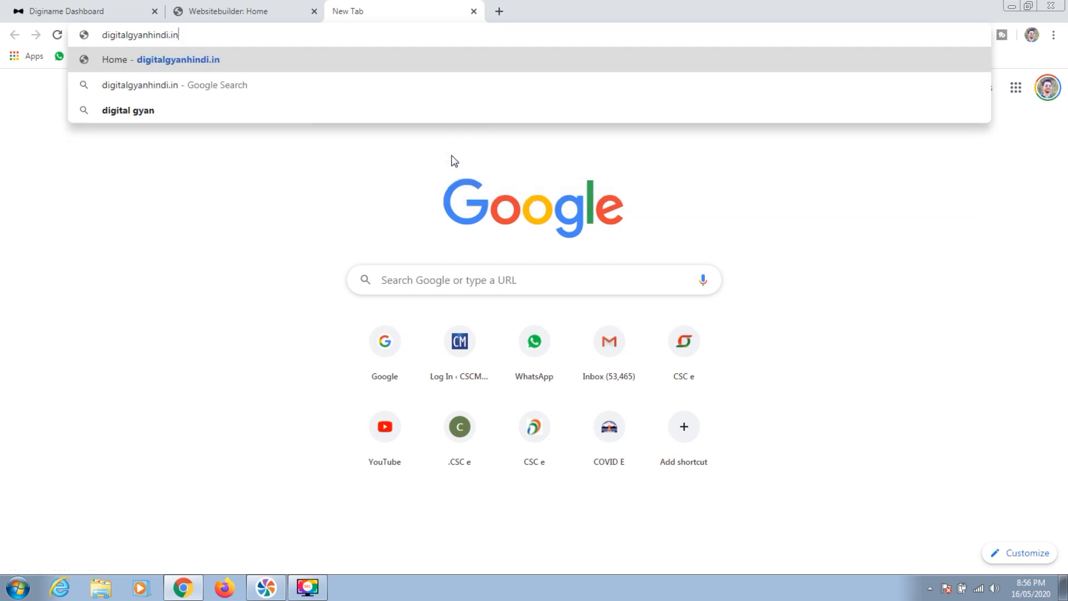
{"action": "key", "text": "Return"}
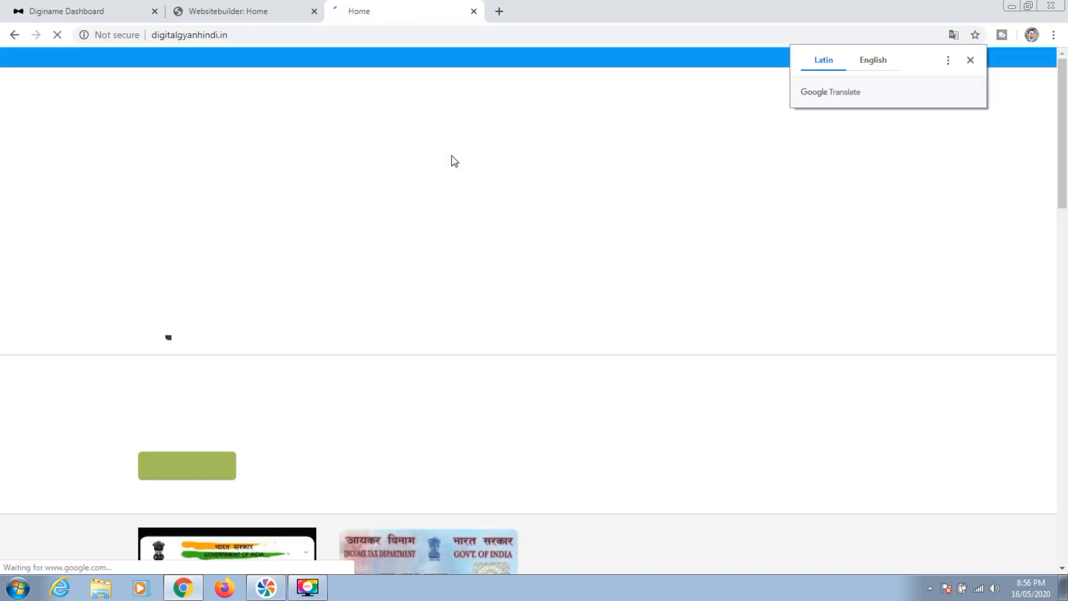
{"action": "left_click", "coordinate": [971, 60]}
{"action": "left_click_drag", "start_coordinate": [1062, 103], "coordinate": [1066, 69]}
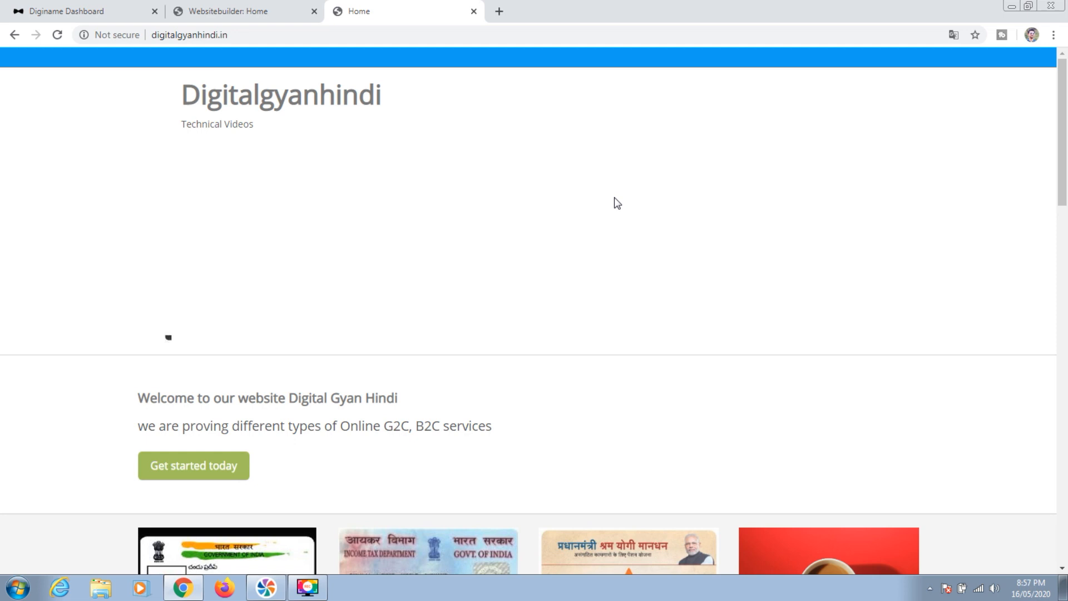
{"action": "left_click", "coordinate": [240, 8]}
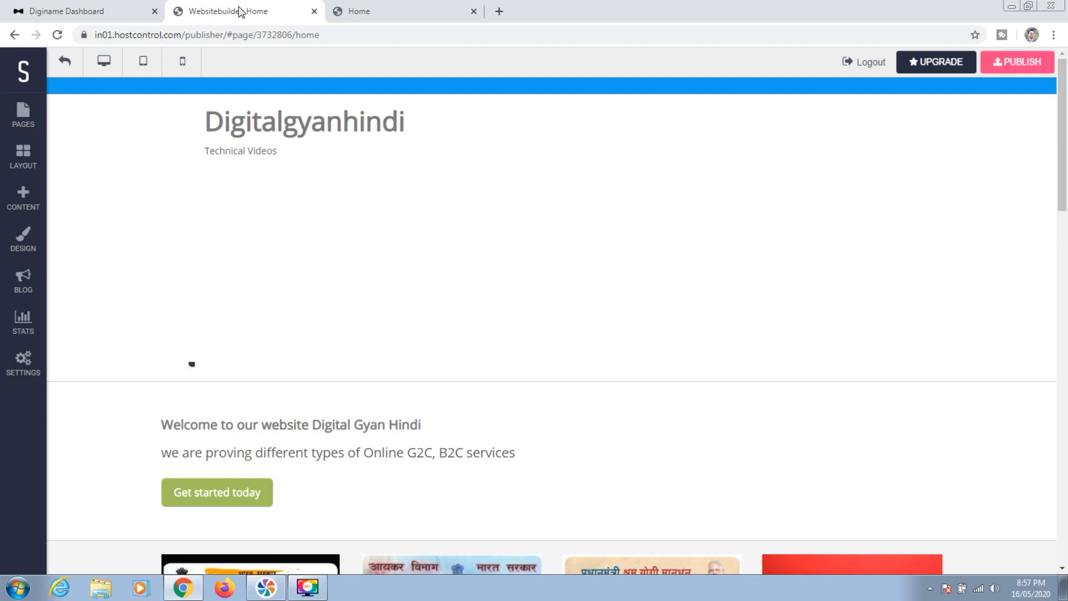
{"action": "left_click_drag", "start_coordinate": [1061, 228], "coordinate": [1066, 109]}
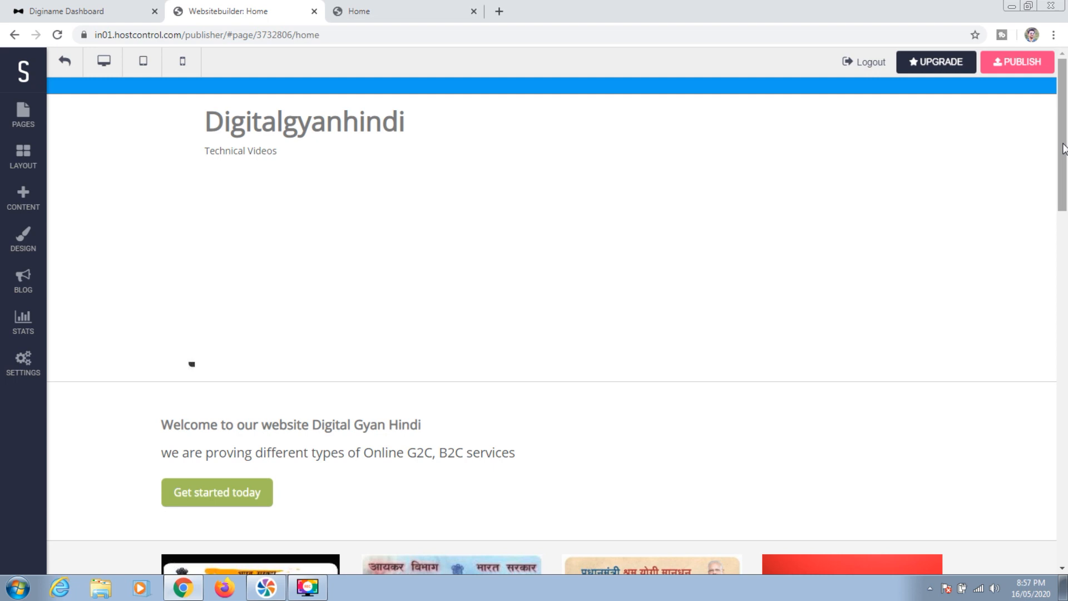
{"action": "left_click", "coordinate": [1063, 149]}
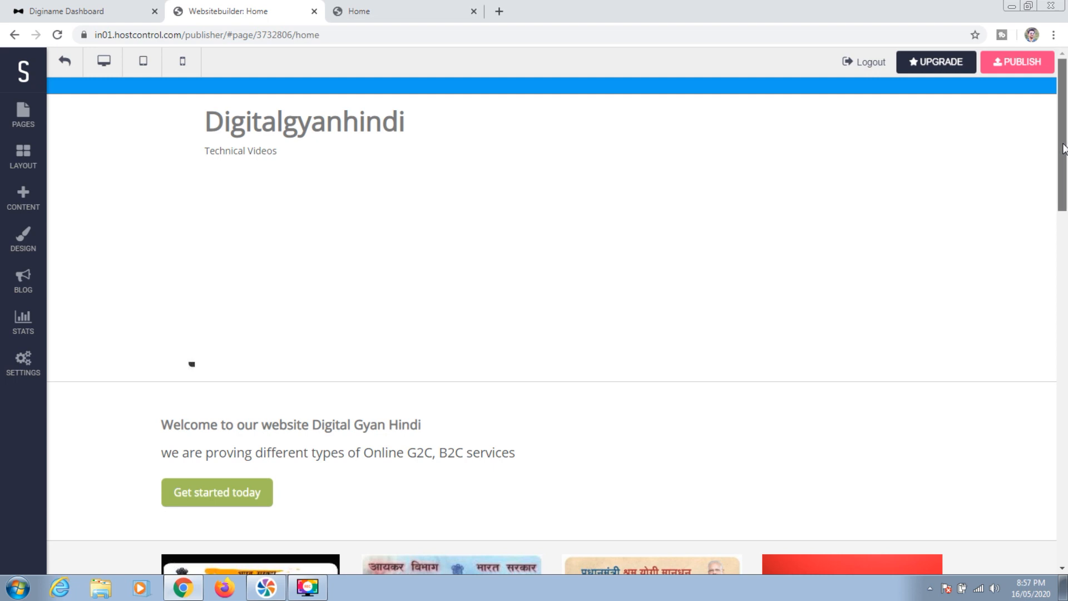